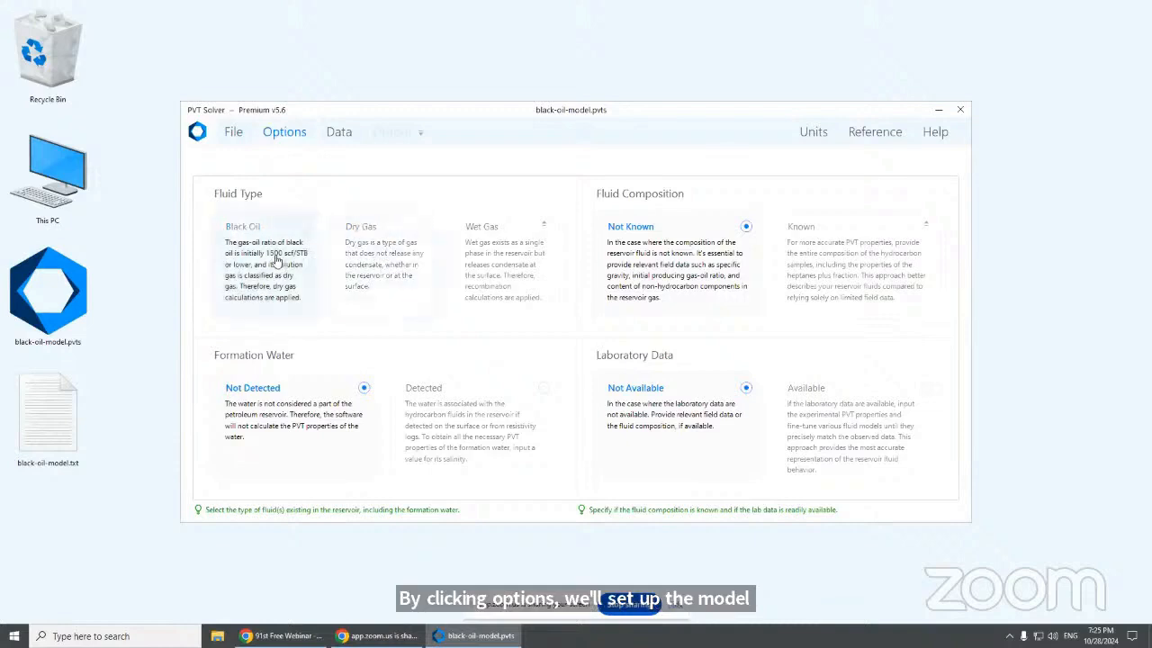
Choose Black Oil with formation water detected and laboratory data available, then go to Data
{"action": "left_click", "coordinate": [387, 262]}
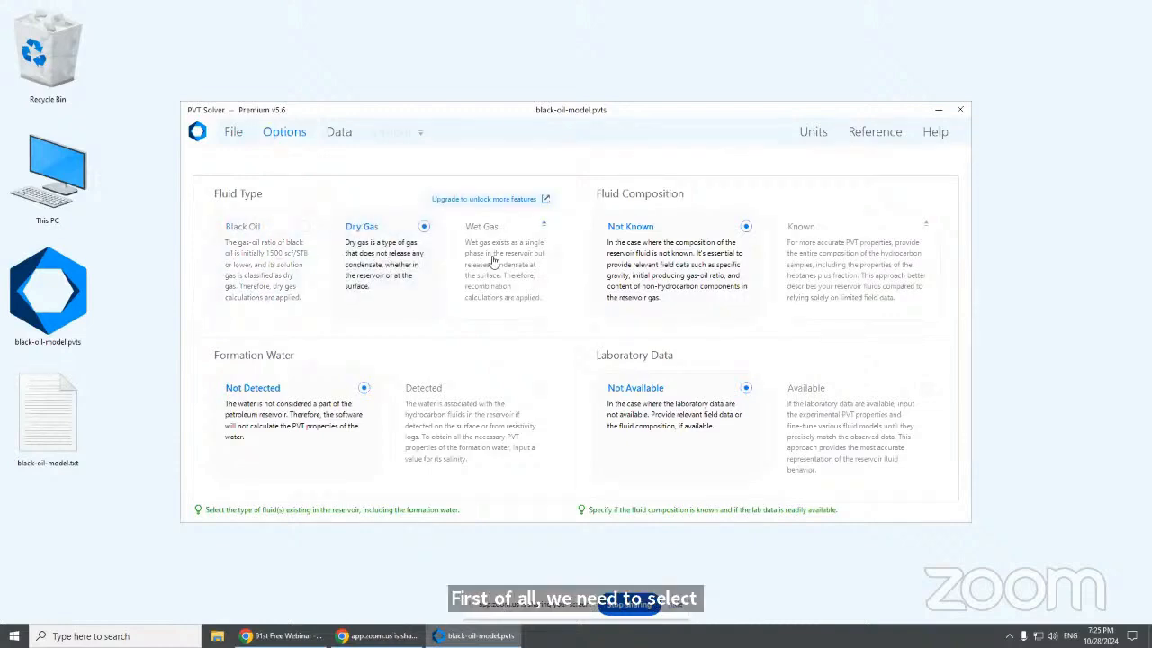
{"action": "left_click", "coordinate": [283, 273]}
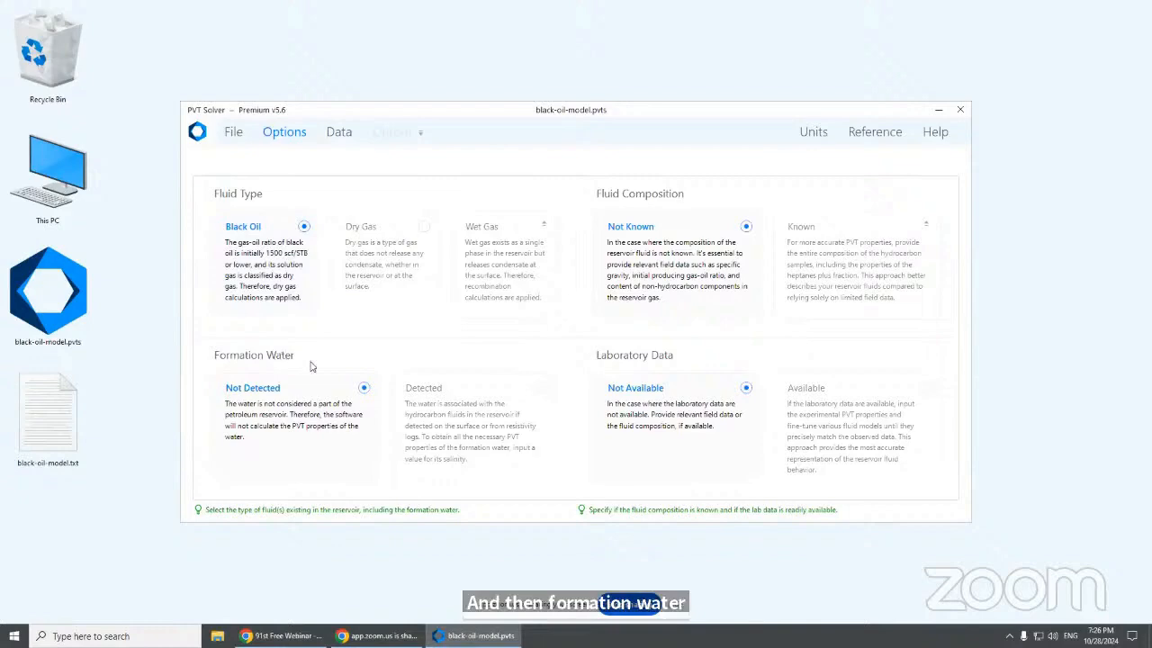
{"action": "left_click", "coordinate": [435, 400]}
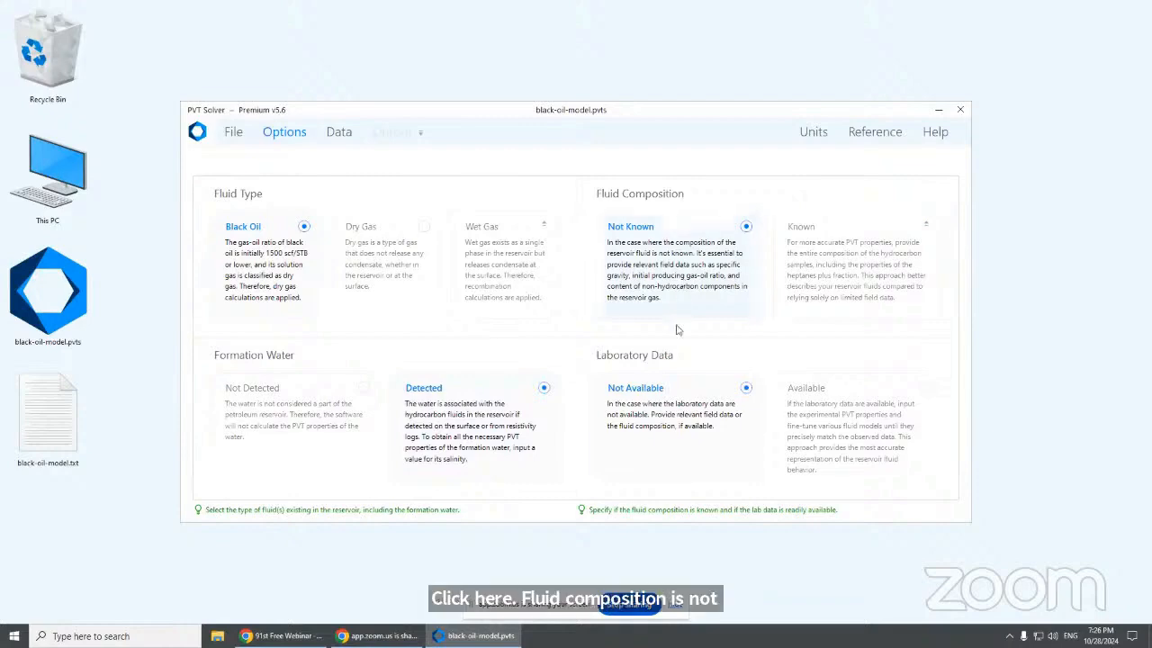
{"action": "left_click", "coordinate": [834, 415]}
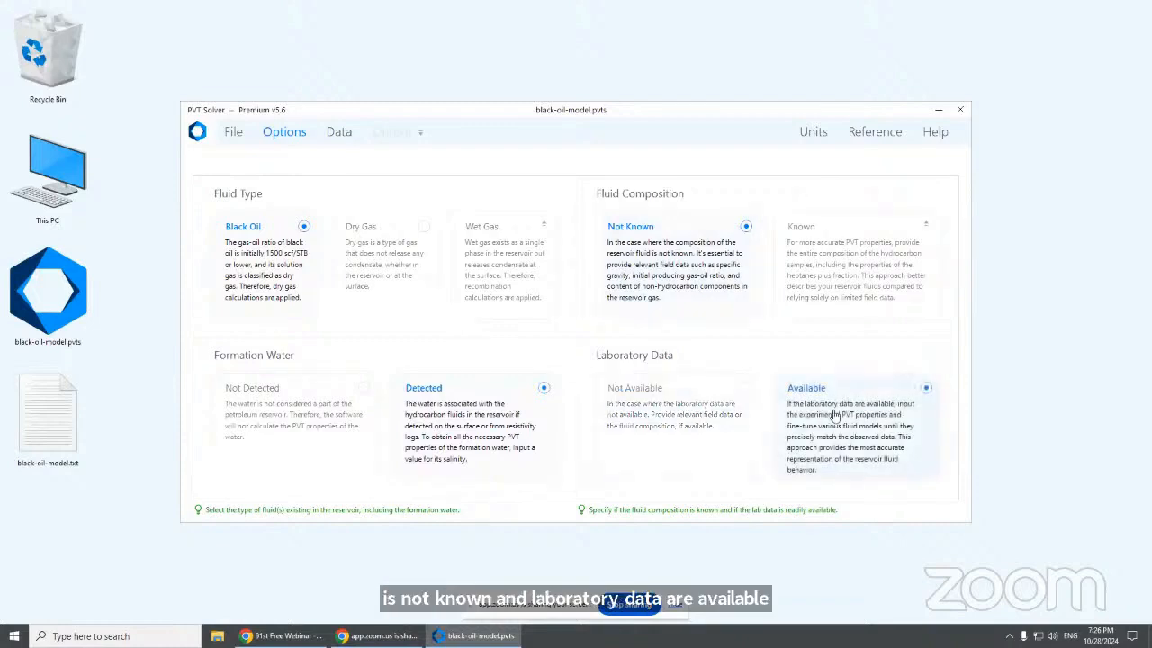
{"action": "left_click", "coordinate": [339, 135]}
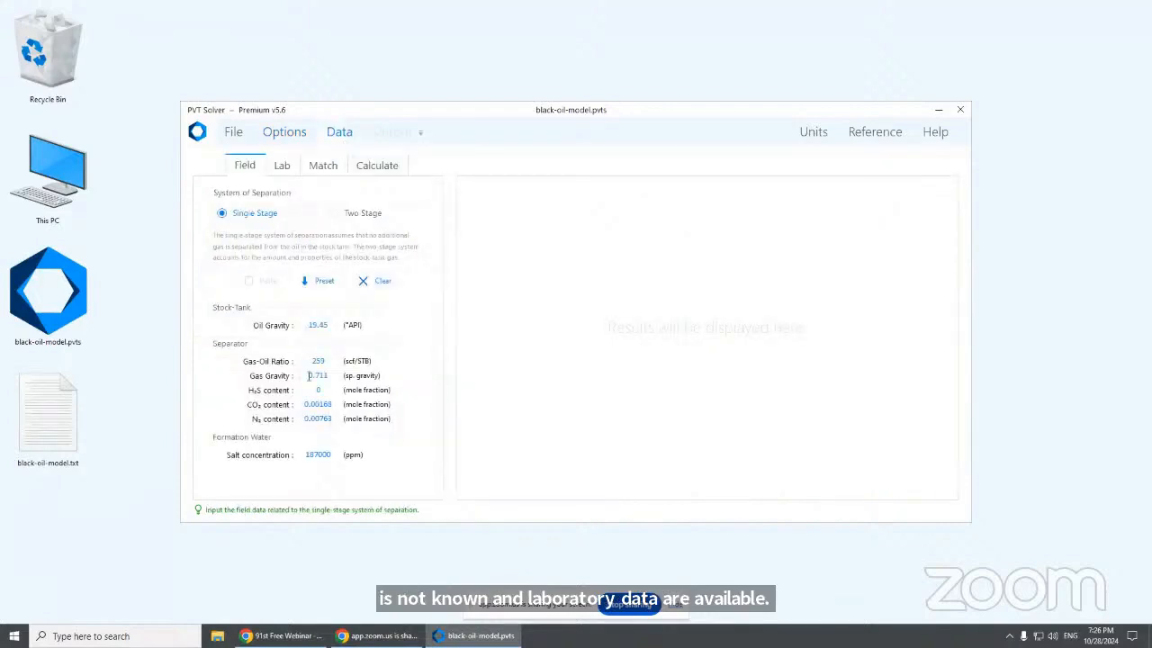
Clear the field data and enter oil gravity 15.45 °API, GOR 259 and gas gravity 0.711
{"action": "left_click", "coordinate": [316, 325]}
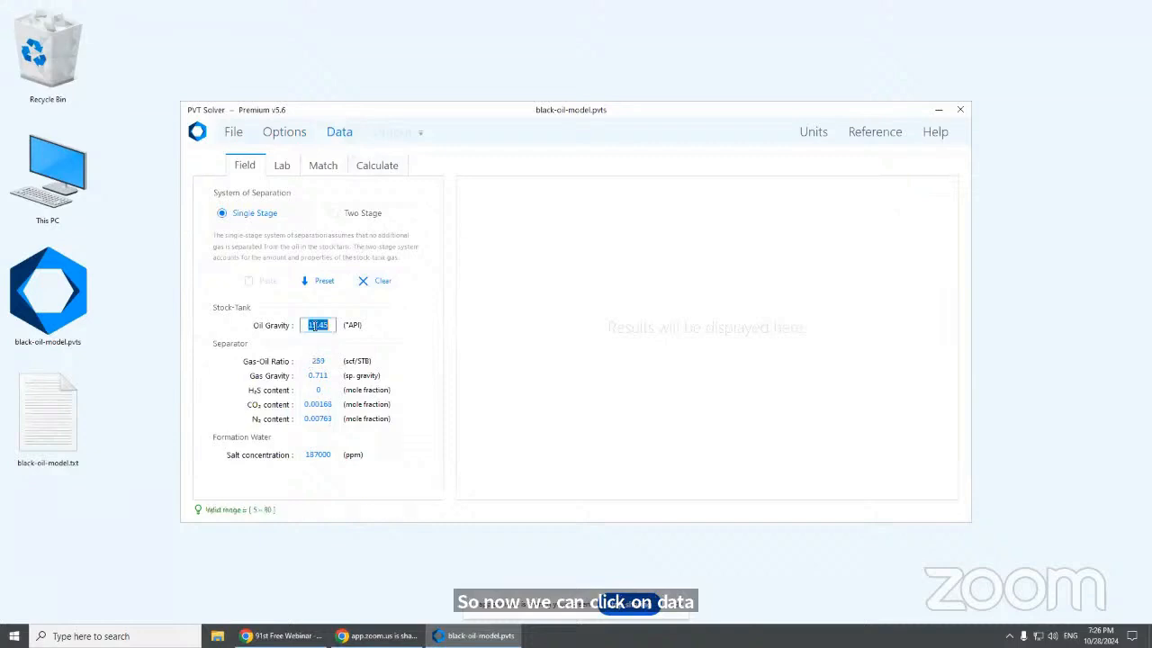
{"action": "left_click", "coordinate": [381, 282]}
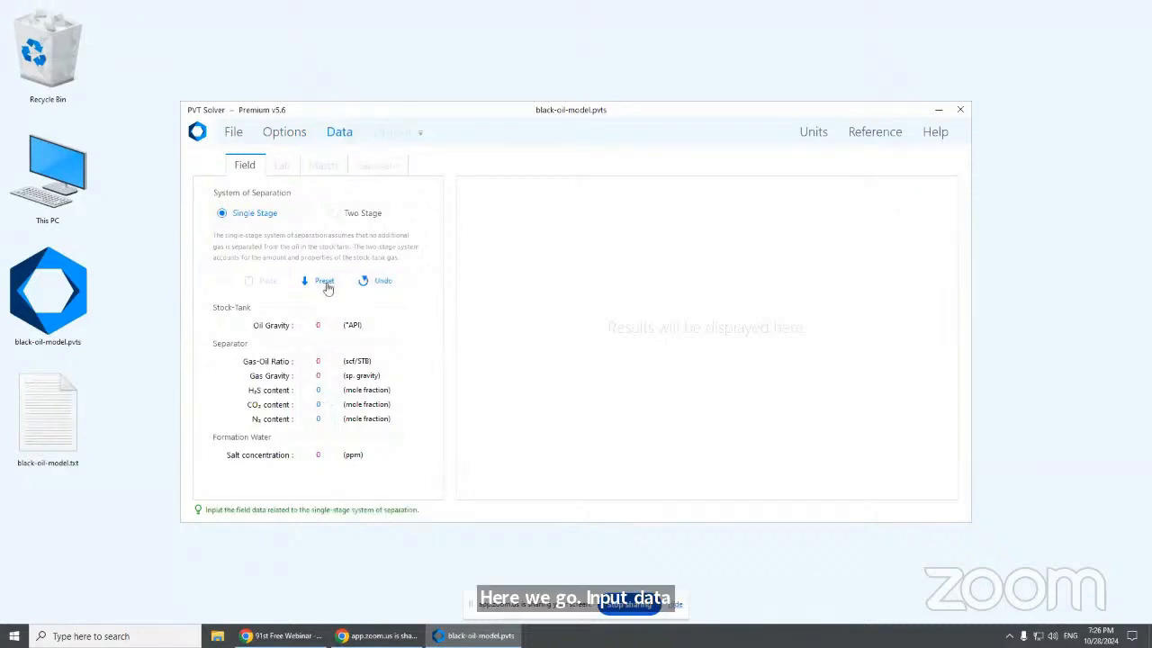
{"action": "left_click", "coordinate": [307, 325]}
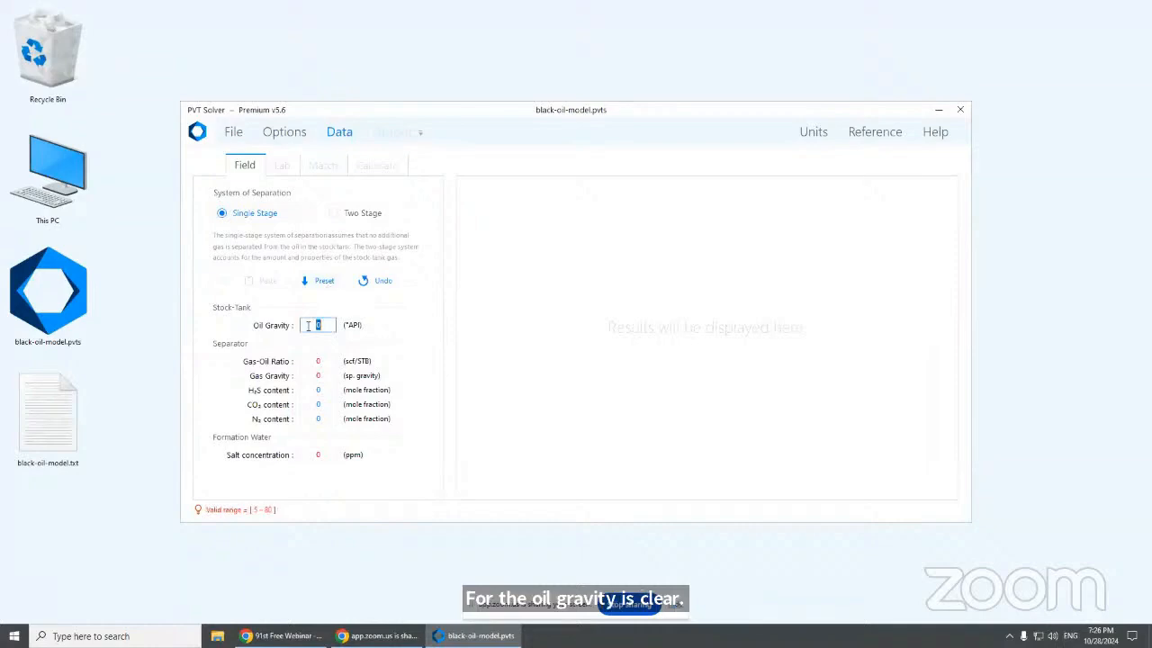
{"action": "type", "text": "15.45"}
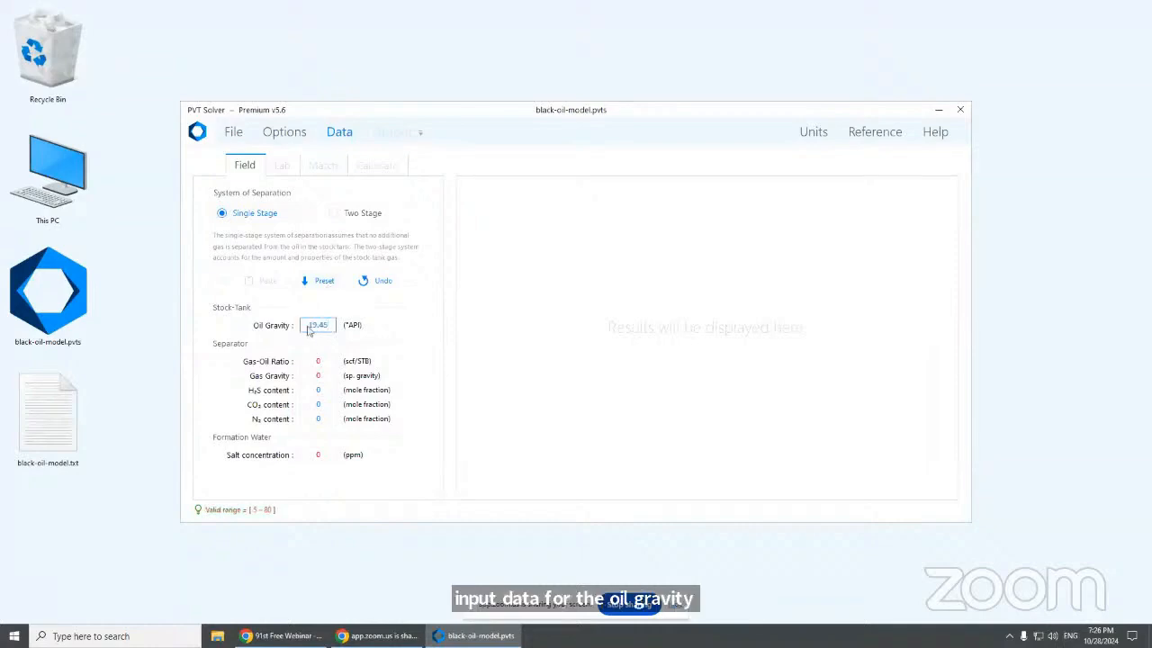
{"action": "left_click", "coordinate": [322, 360]}
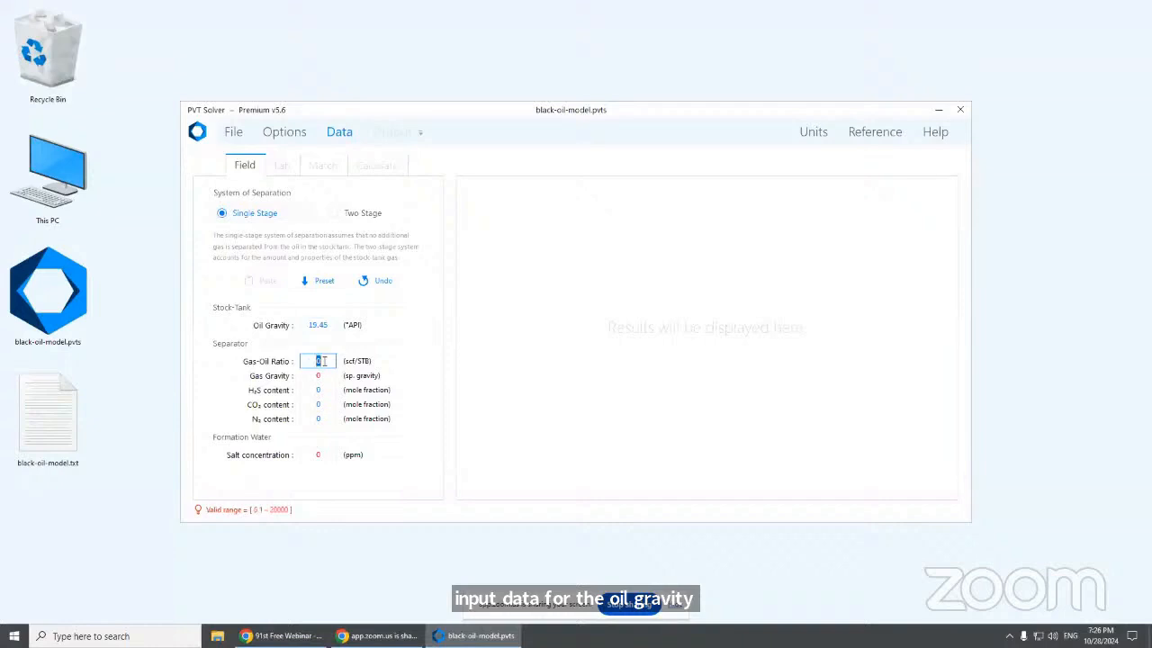
{"action": "type", "text": "255"}
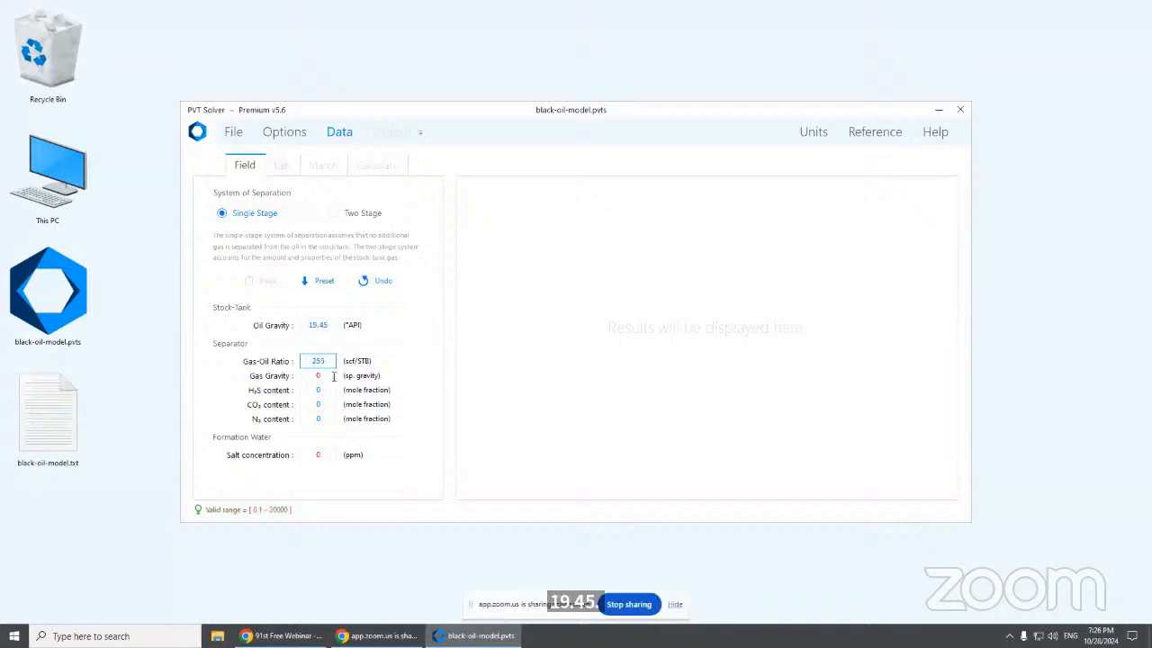
{"action": "left_click", "coordinate": [331, 376]}
{"action": "type", "text": "0.711"}
Bring the browser with the webinar slide deck to the front
{"action": "left_click", "coordinate": [367, 635]}
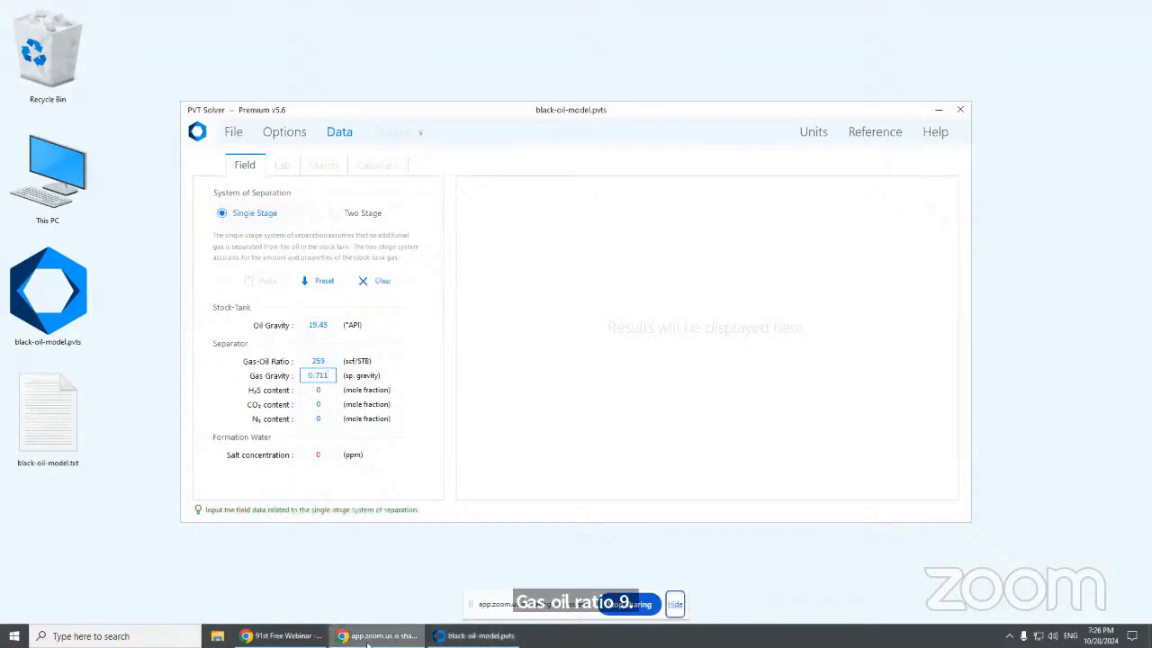
{"action": "left_click", "coordinate": [356, 466]}
{"action": "left_click", "coordinate": [282, 635]}
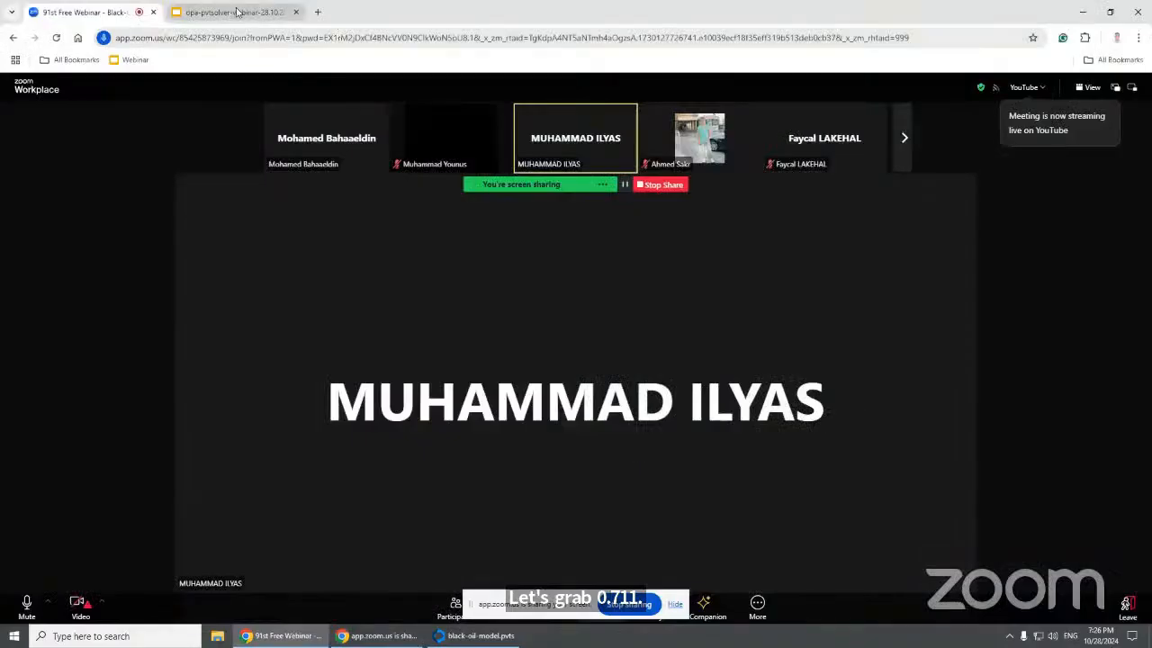
Check slide 12's field data and enter H₂S content 0.00168 in PVT Solver
{"action": "left_click", "coordinate": [236, 12]}
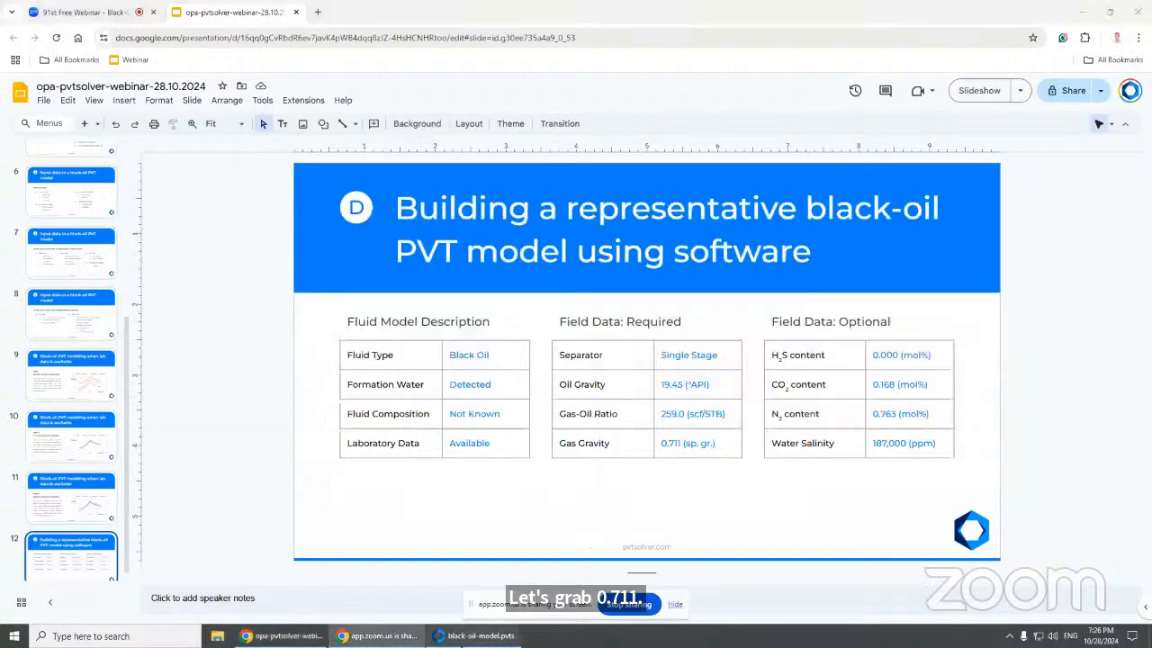
{"action": "left_click", "coordinate": [477, 635]}
{"action": "left_click", "coordinate": [324, 391]}
{"action": "type", "text": "0"}
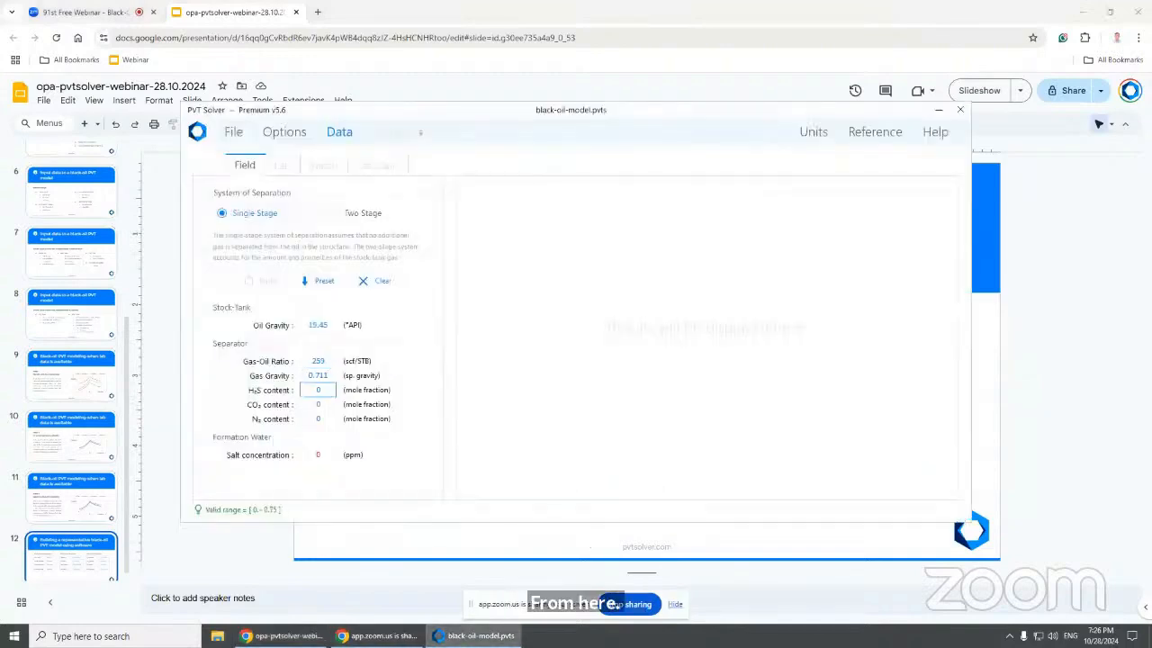
{"action": "type", "text": ".00168"}
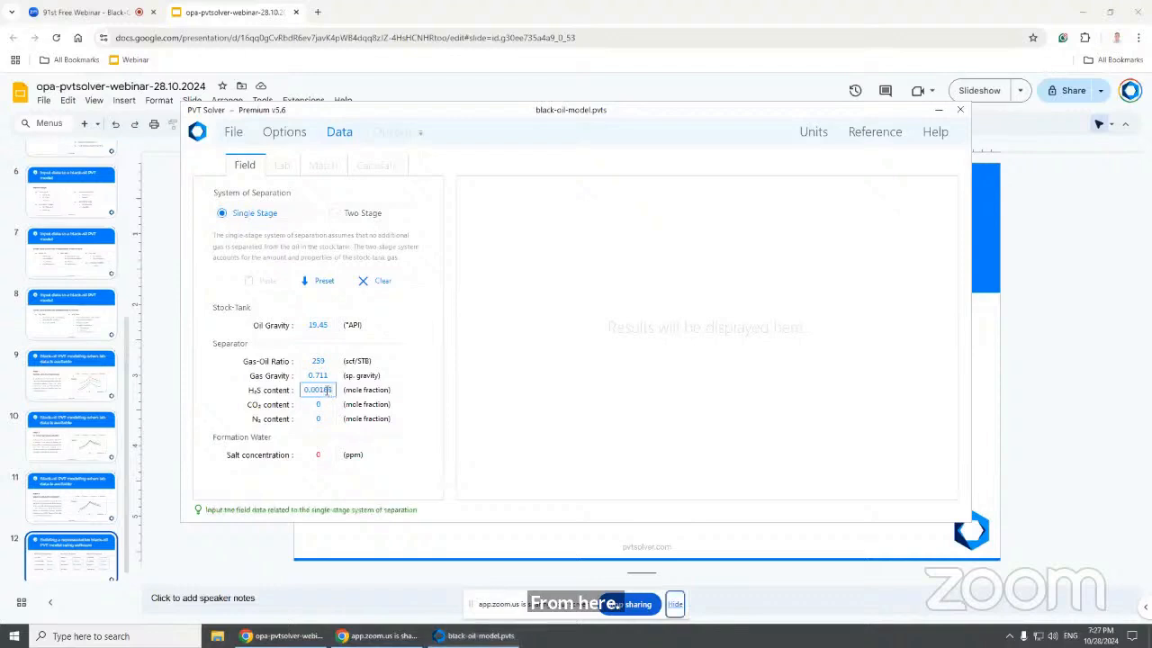
Enter CO₂ content 0.00763 and salt concentration 187000 ppm, then minimize Chrome
{"action": "left_click", "coordinate": [586, 18]}
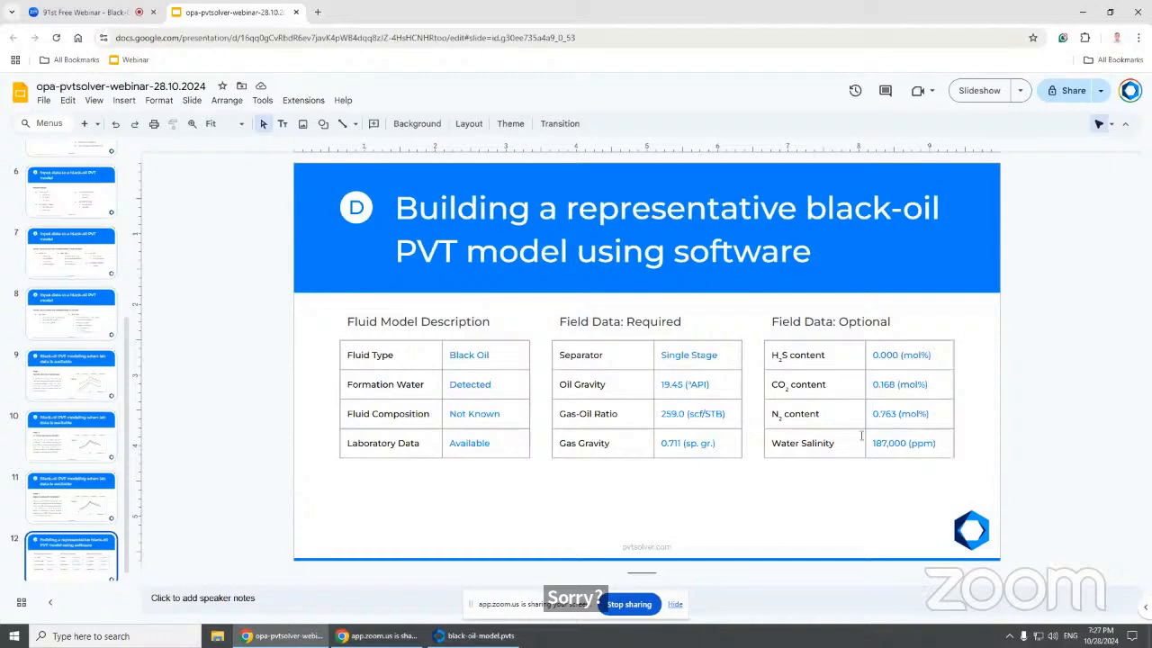
{"action": "left_click", "coordinate": [474, 636]}
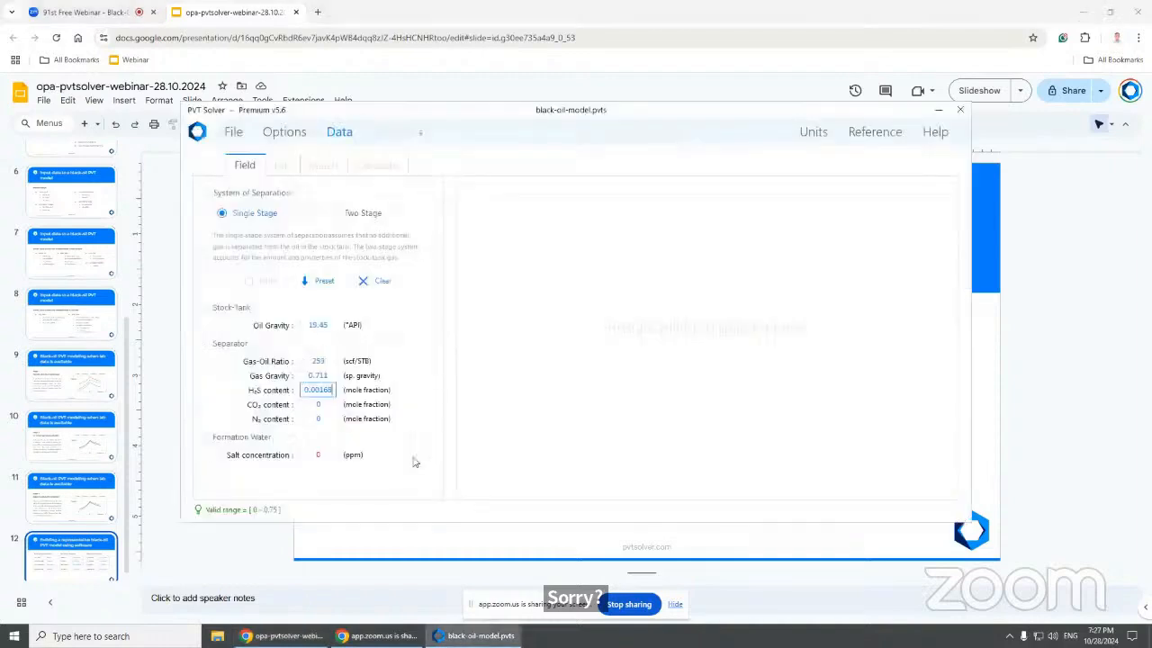
{"action": "left_click", "coordinate": [326, 404]}
{"action": "type", "text": ".00"}
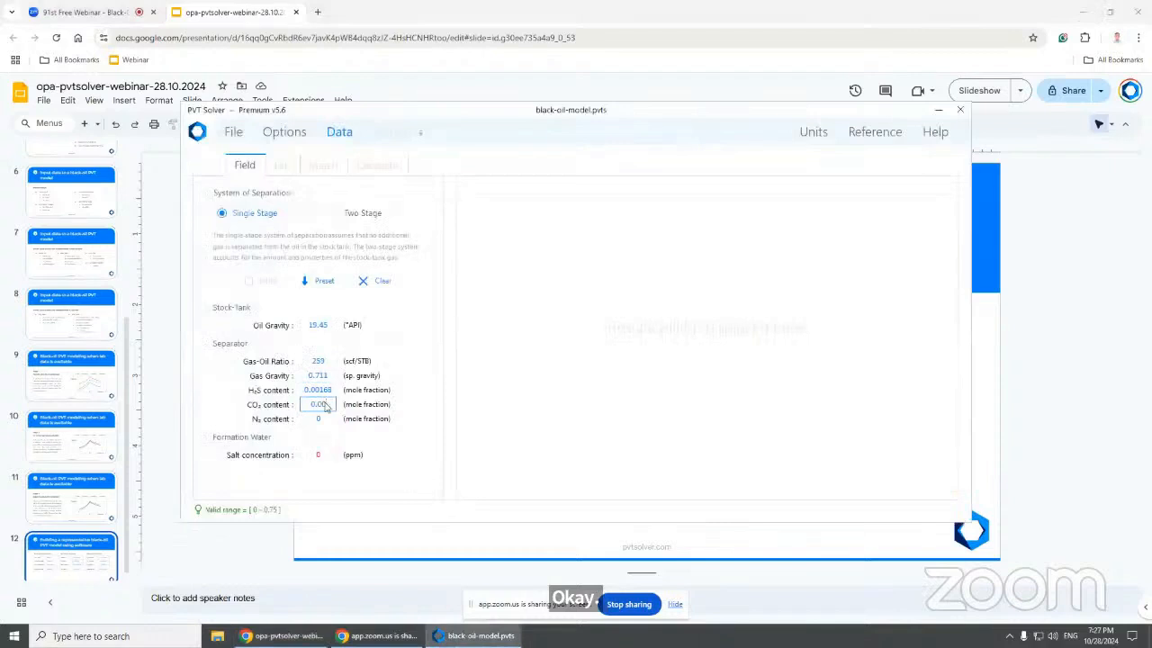
{"action": "type", "text": "763"}
{"action": "double_click", "coordinate": [320, 455]}
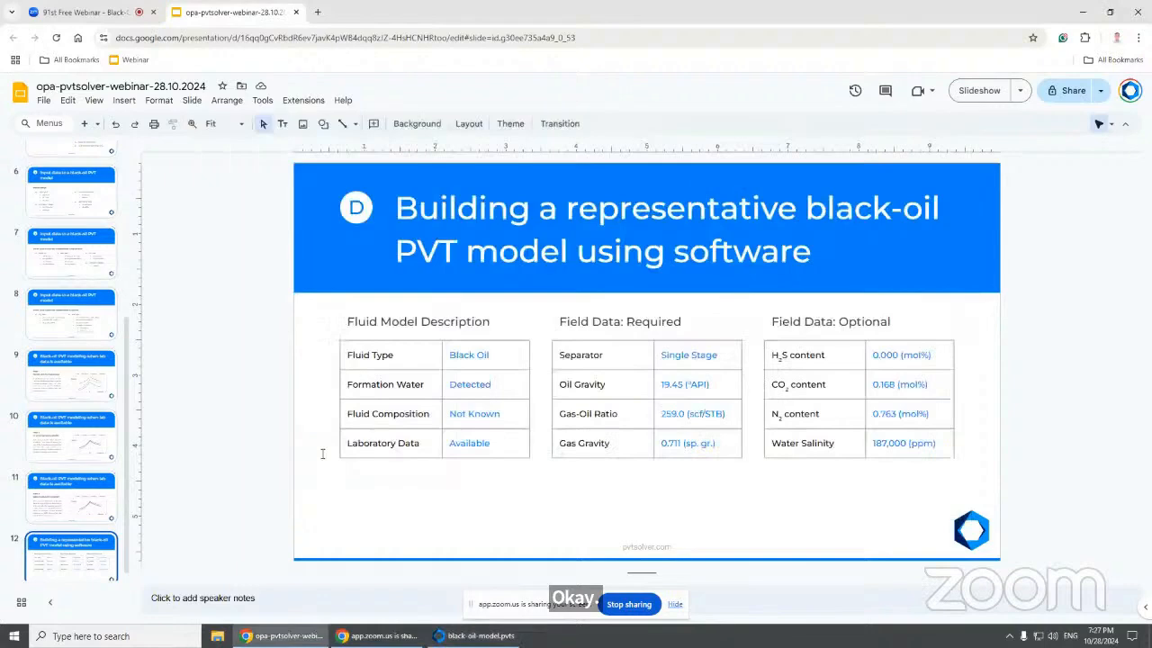
{"action": "type", "text": "197000"}
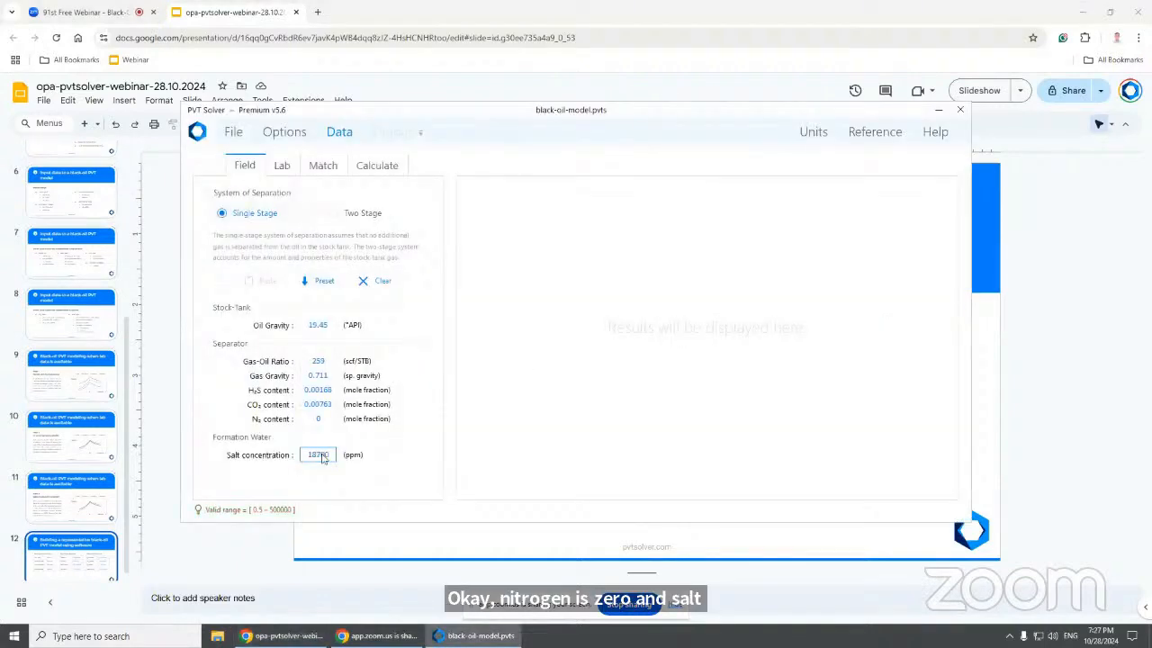
{"action": "left_click", "coordinate": [1082, 11]}
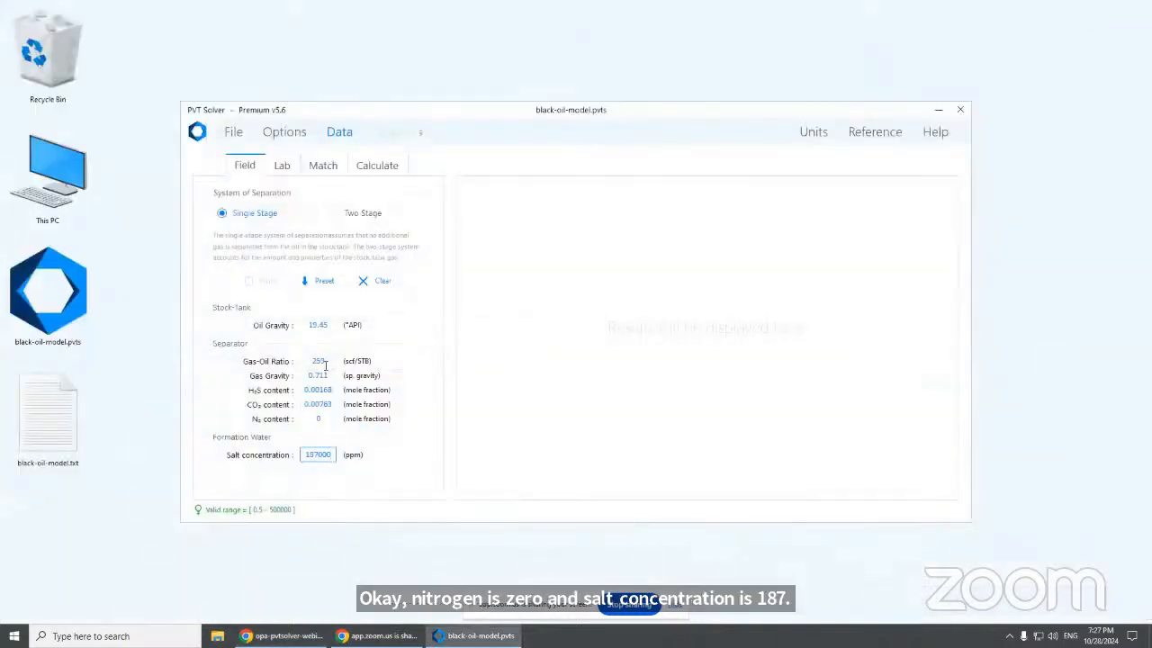
{"action": "key", "text": "Return"}
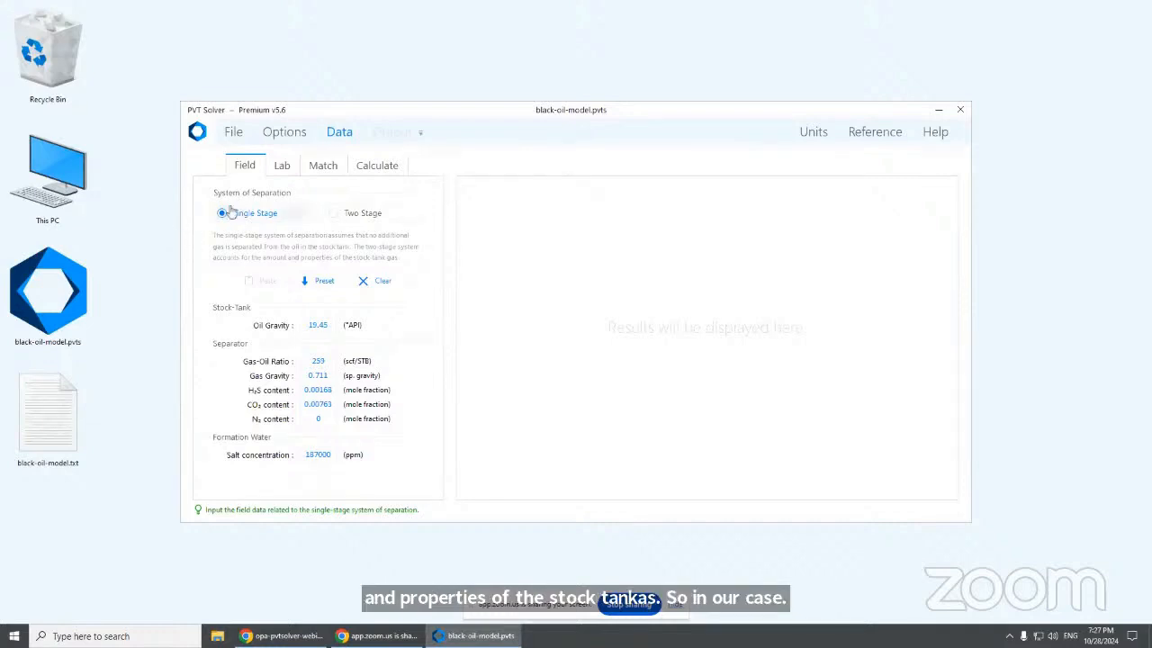
Switch to the Lab tab of the Data page
{"action": "left_click", "coordinate": [283, 169]}
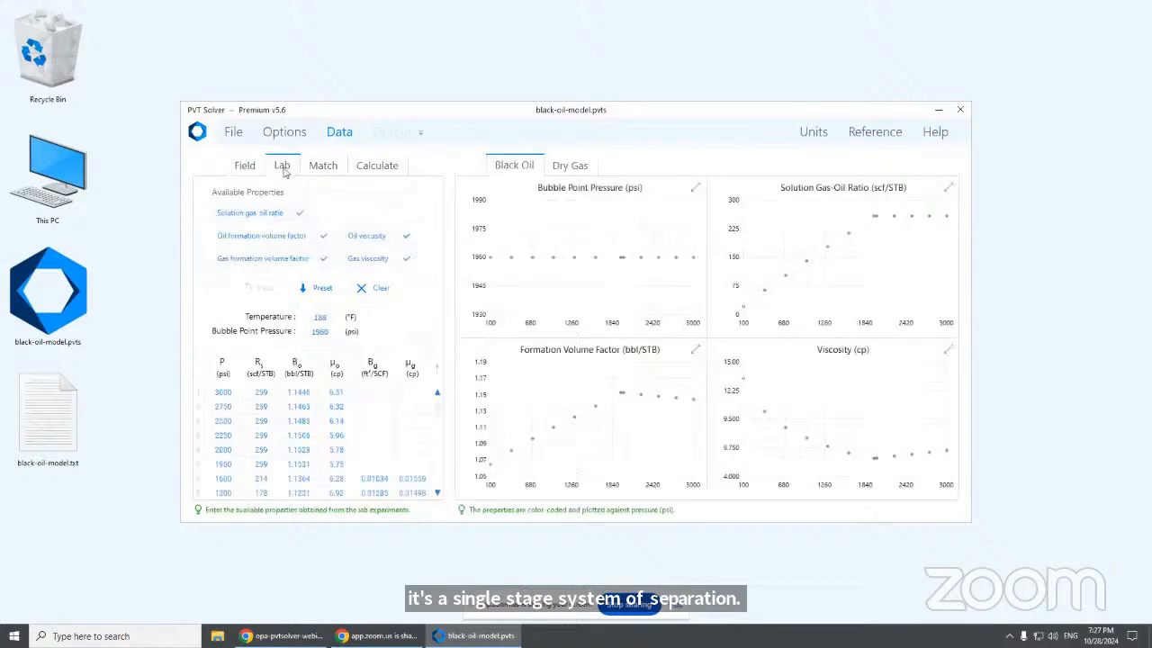
Clear the lab table and load the preset data: 12 pressure steps, bubble point 1960 psi at 188 °F
{"action": "left_click", "coordinate": [378, 288]}
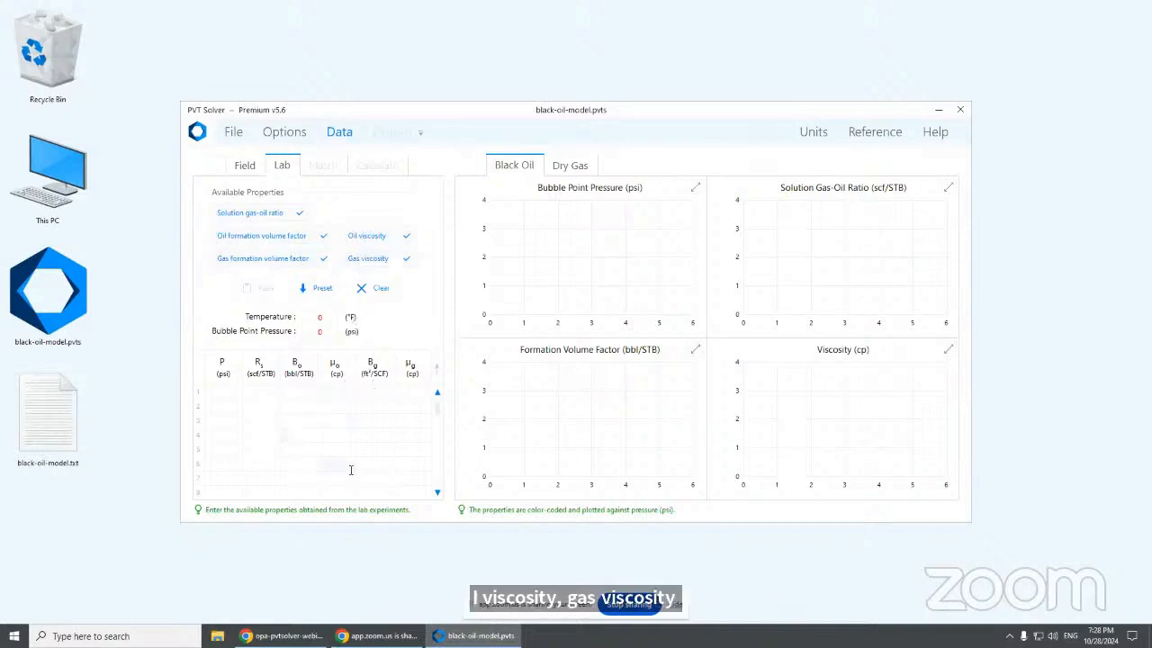
{"action": "left_click", "coordinate": [320, 295]}
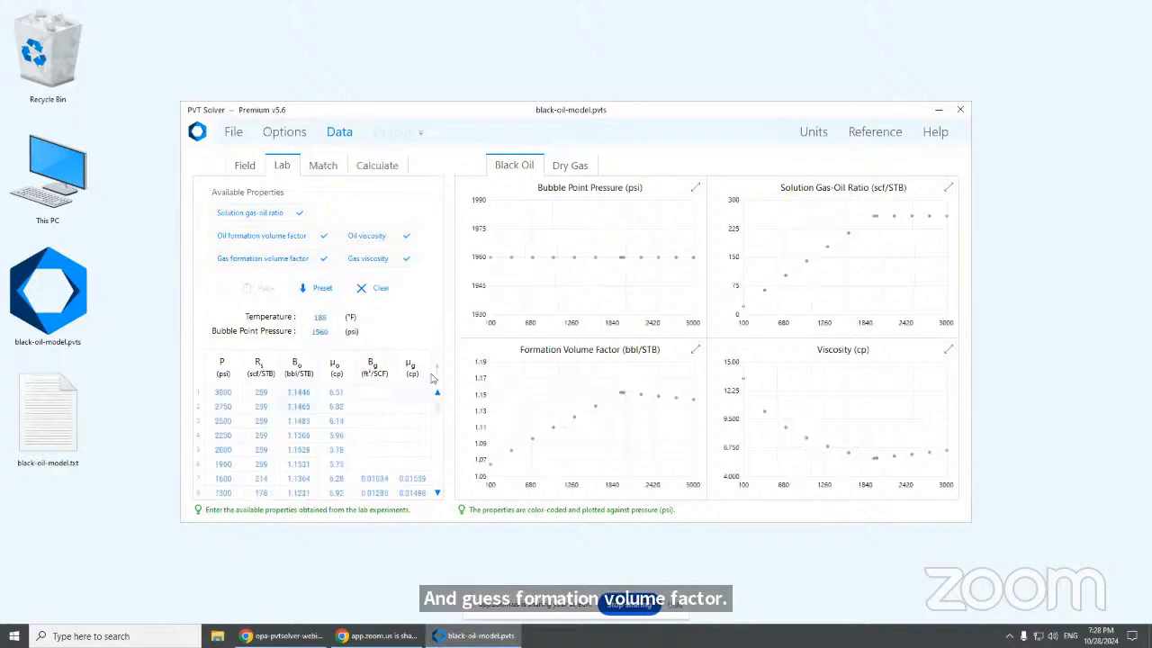
{"action": "scroll", "coordinate": [439, 373], "scroll_direction": "down", "scroll_amount": 3}
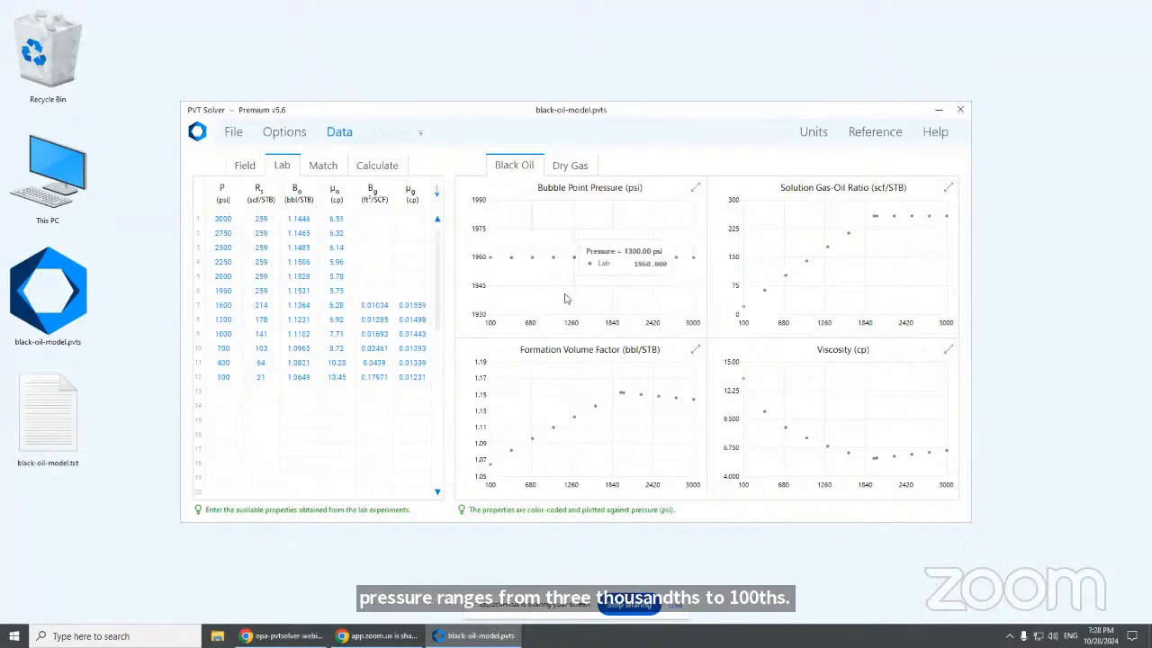
Enlarge and restore the Solution GOR, Viscosity and Formation Volume Factor charts in turn
{"action": "left_click", "coordinate": [948, 187]}
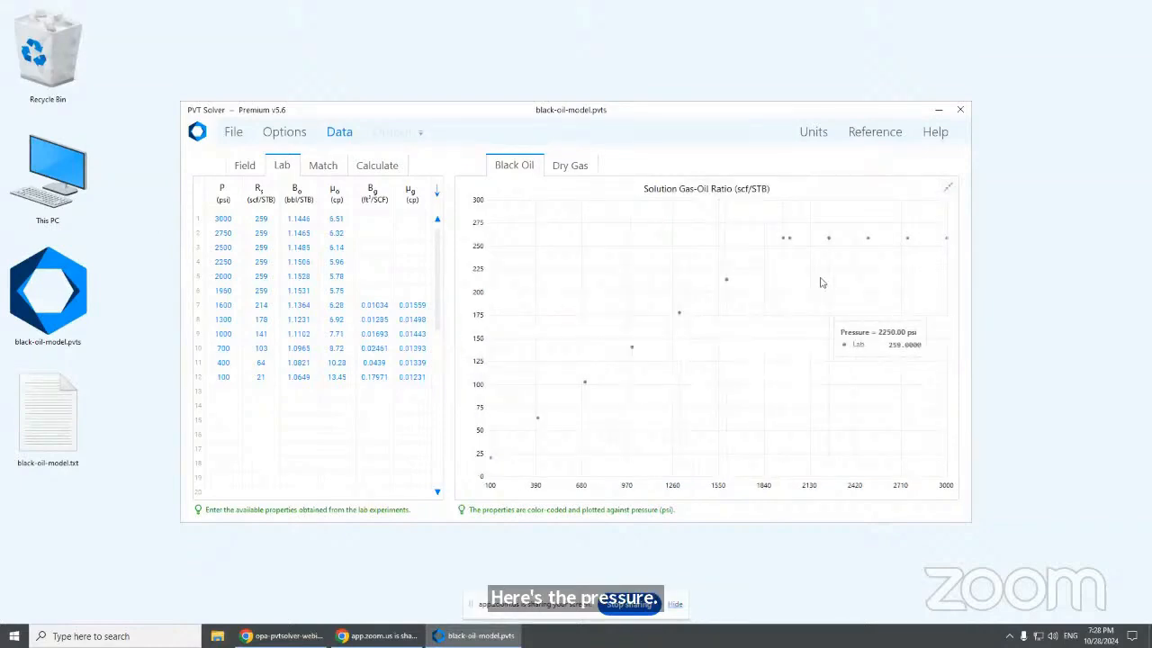
{"action": "left_click", "coordinate": [948, 191]}
{"action": "left_click", "coordinate": [946, 351]}
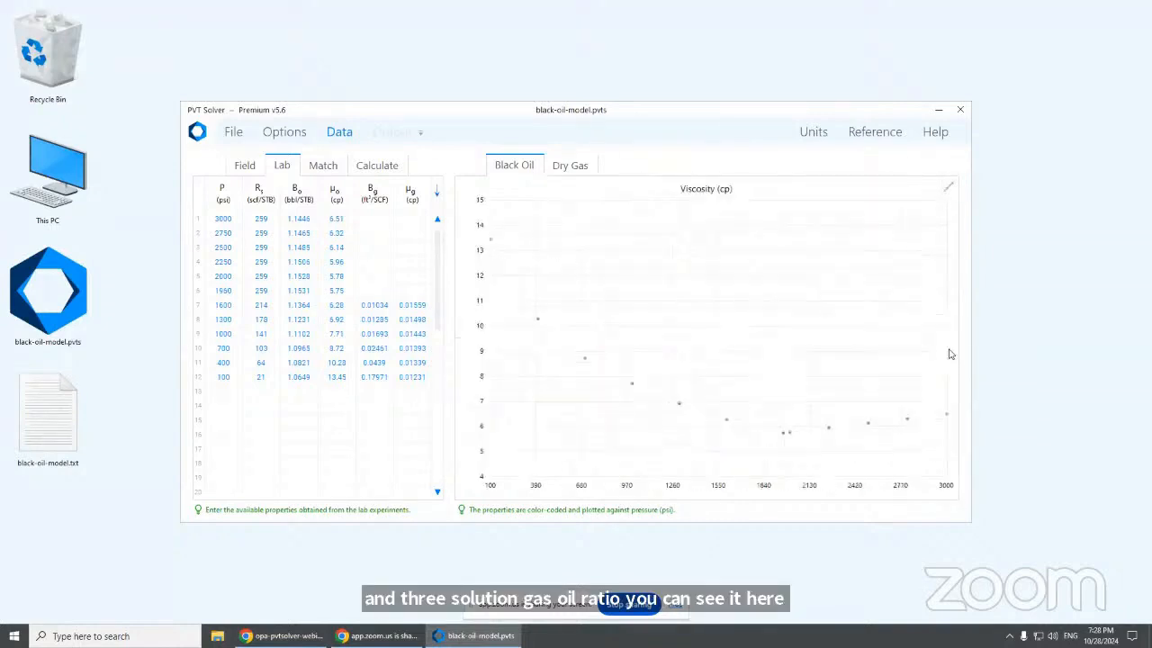
{"action": "left_click", "coordinate": [948, 188]}
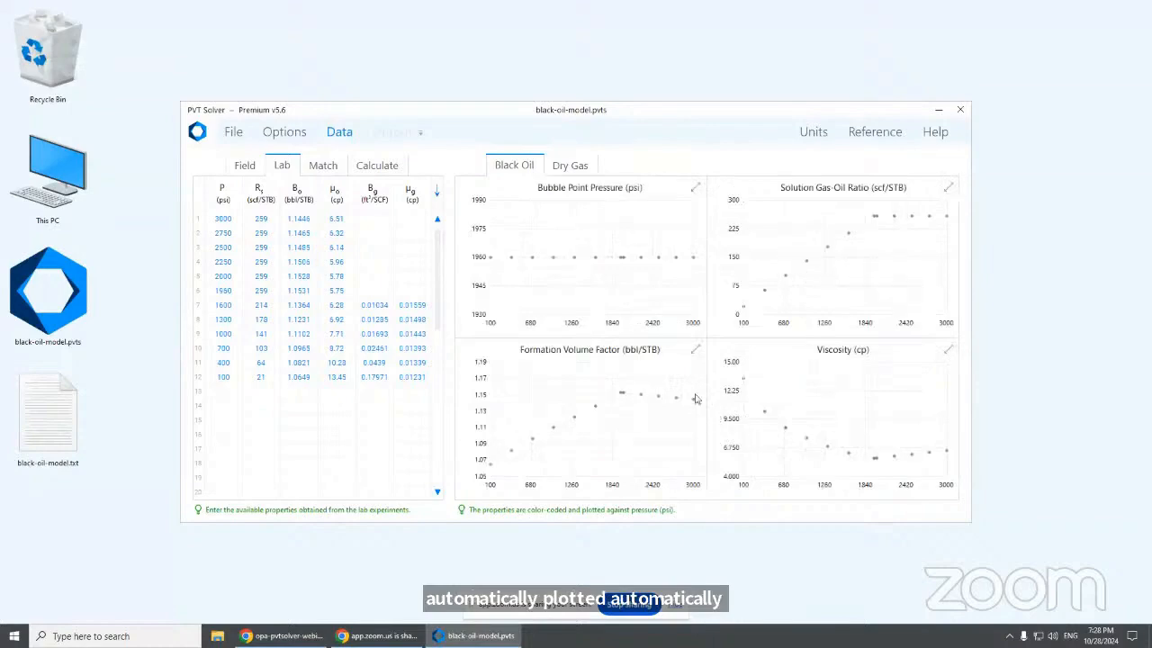
{"action": "left_click", "coordinate": [694, 350]}
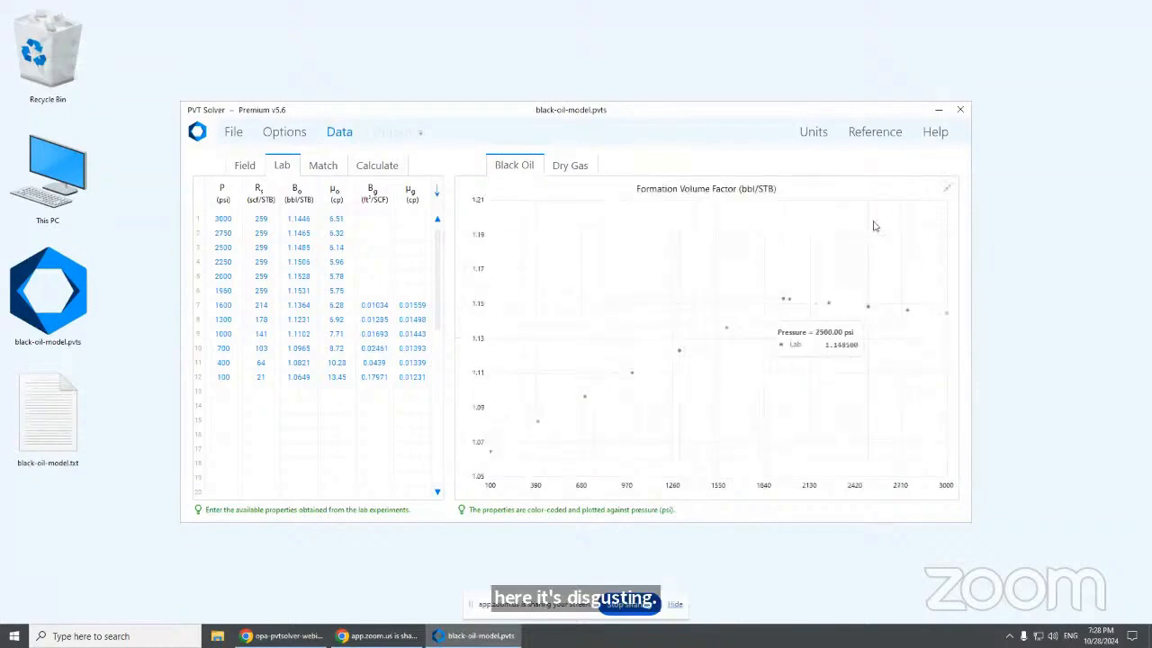
{"action": "left_click", "coordinate": [947, 188]}
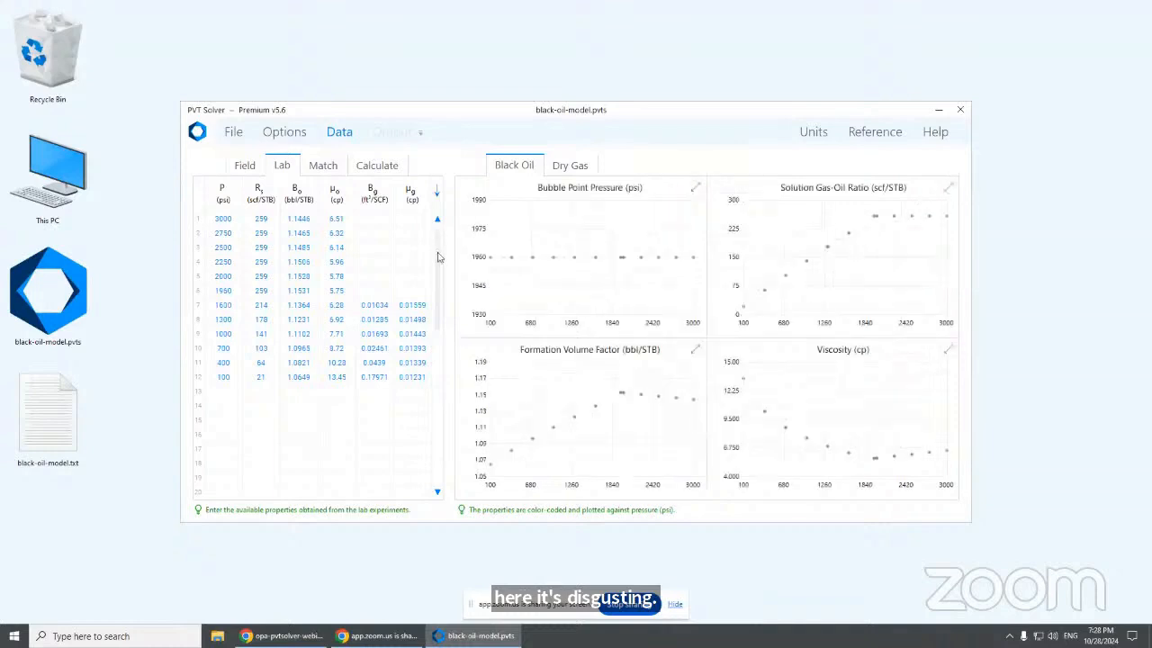
Glance at the Dry Gas charts, return to Black Oil, and open the Match page
{"action": "left_click", "coordinate": [577, 170]}
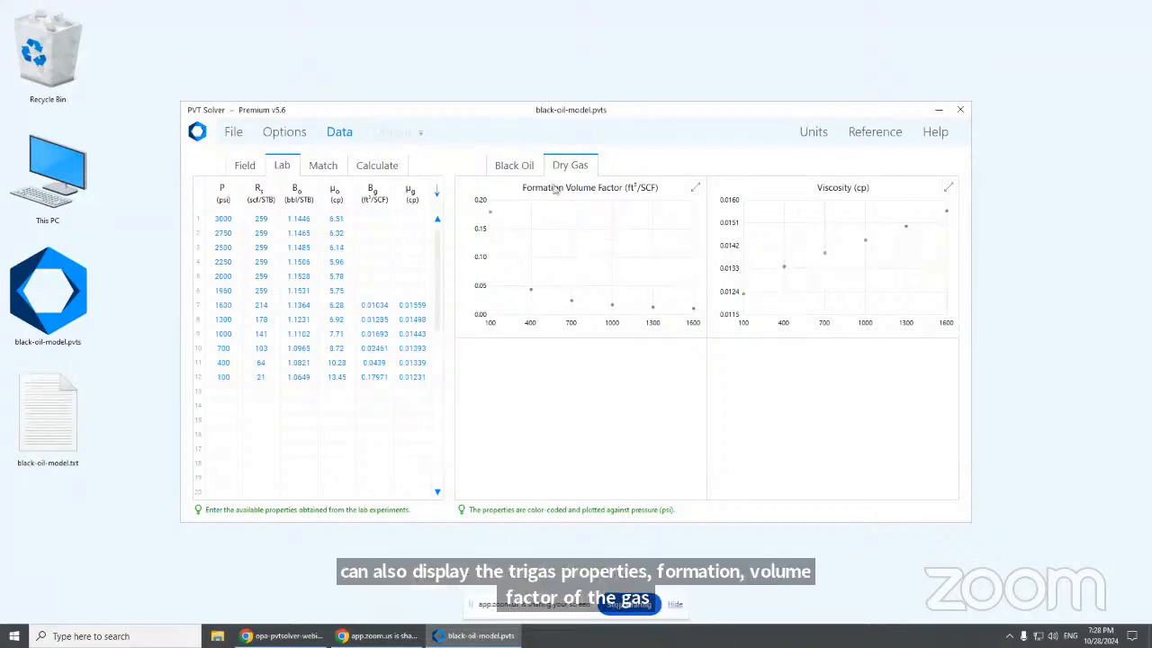
{"action": "left_click", "coordinate": [527, 170]}
{"action": "left_click", "coordinate": [437, 194]}
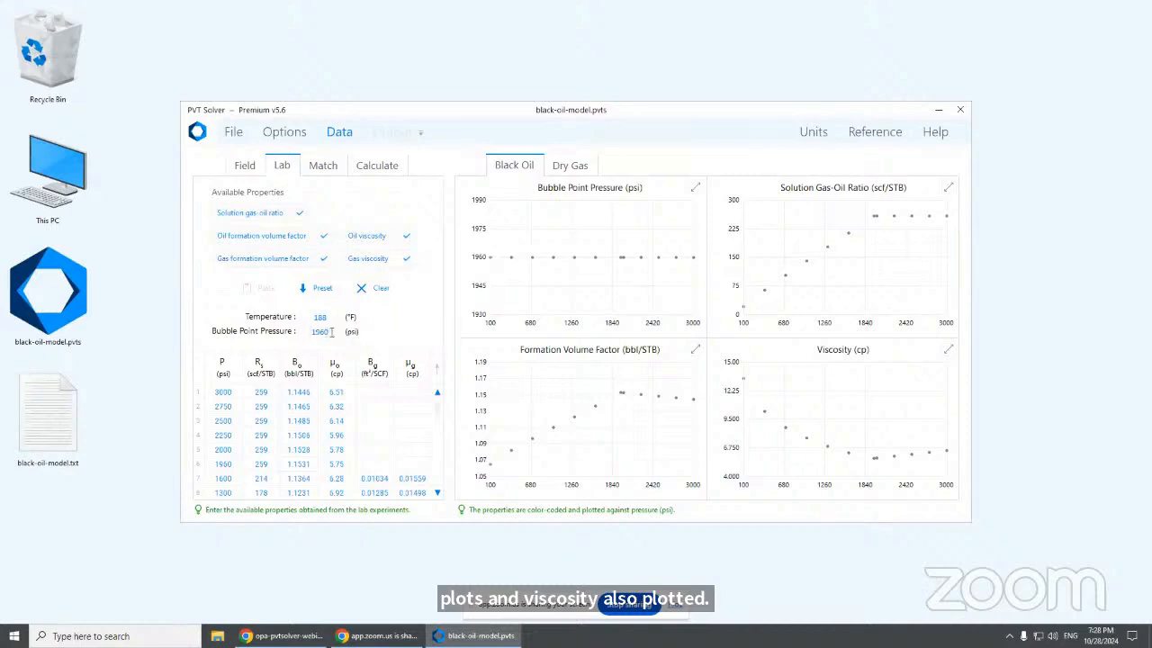
{"action": "mouse_move", "coordinate": [522, 270]}
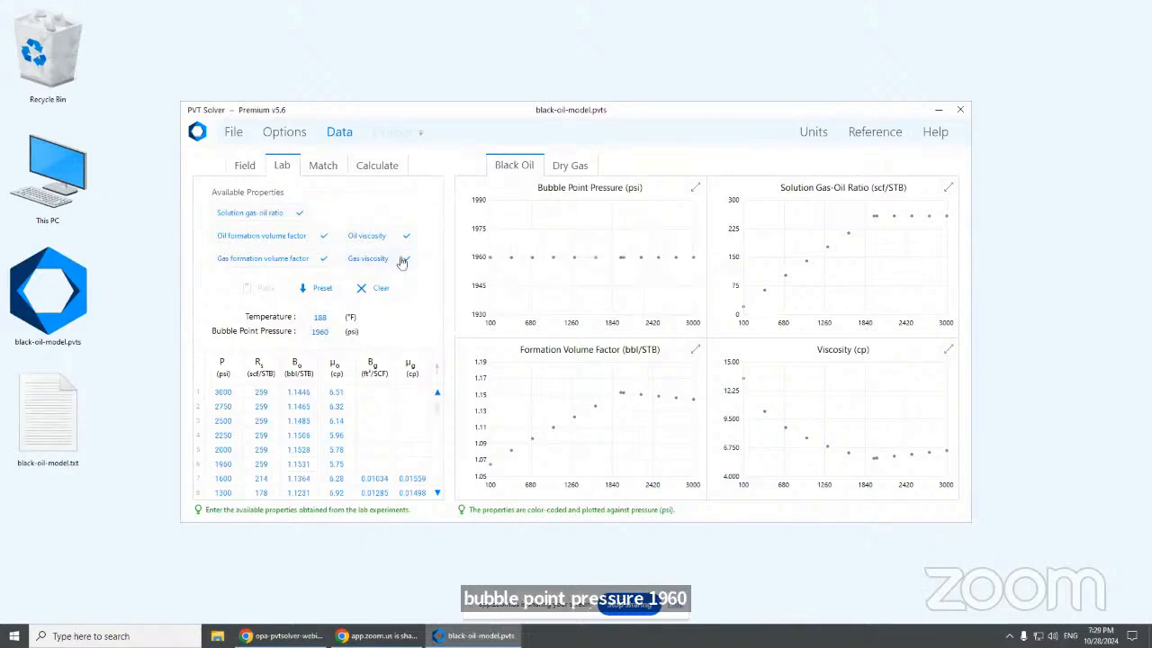
{"action": "left_click", "coordinate": [325, 170]}
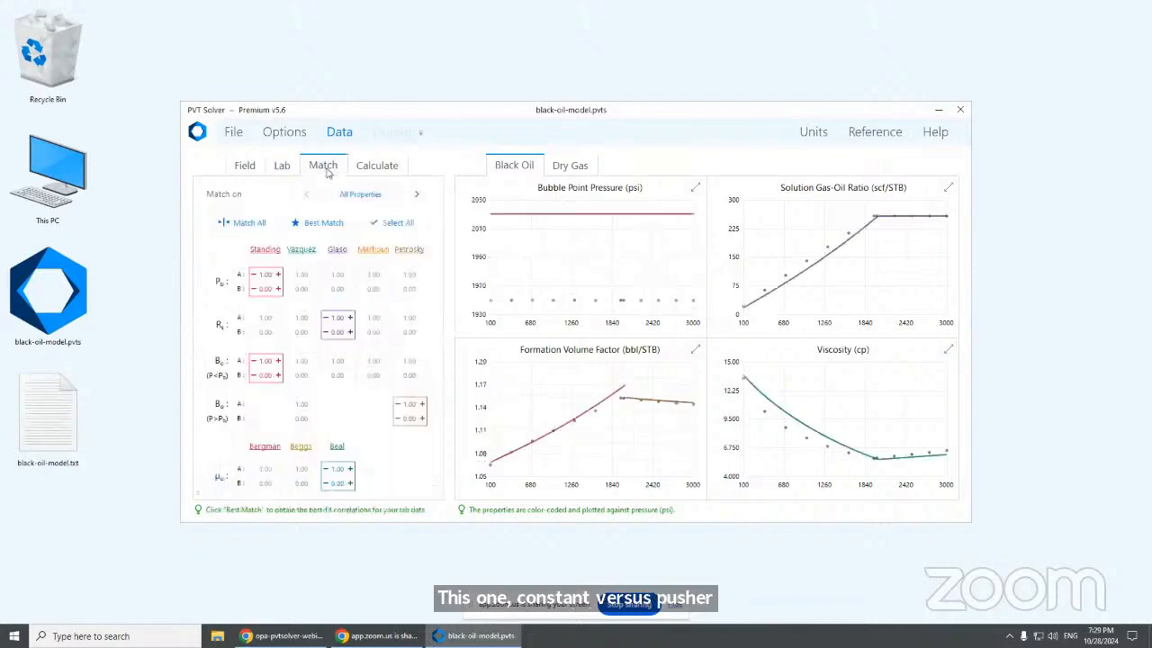
Select All correlations, overlaying every black-oil curve at A 1.00 and B 0.00 on the lab data
{"action": "left_click", "coordinate": [390, 224]}
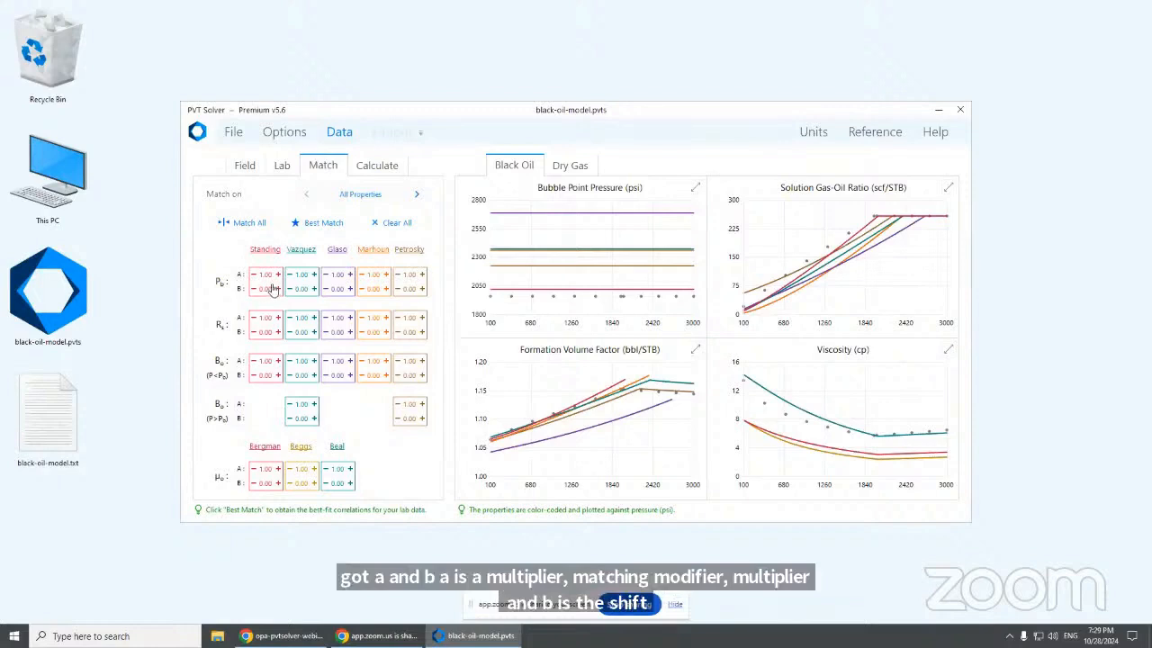
Match All correlations, then keep the best fits: Standing for Pb and Bo, Glaso for Rs, Beal for viscosity
{"action": "left_click", "coordinate": [255, 227]}
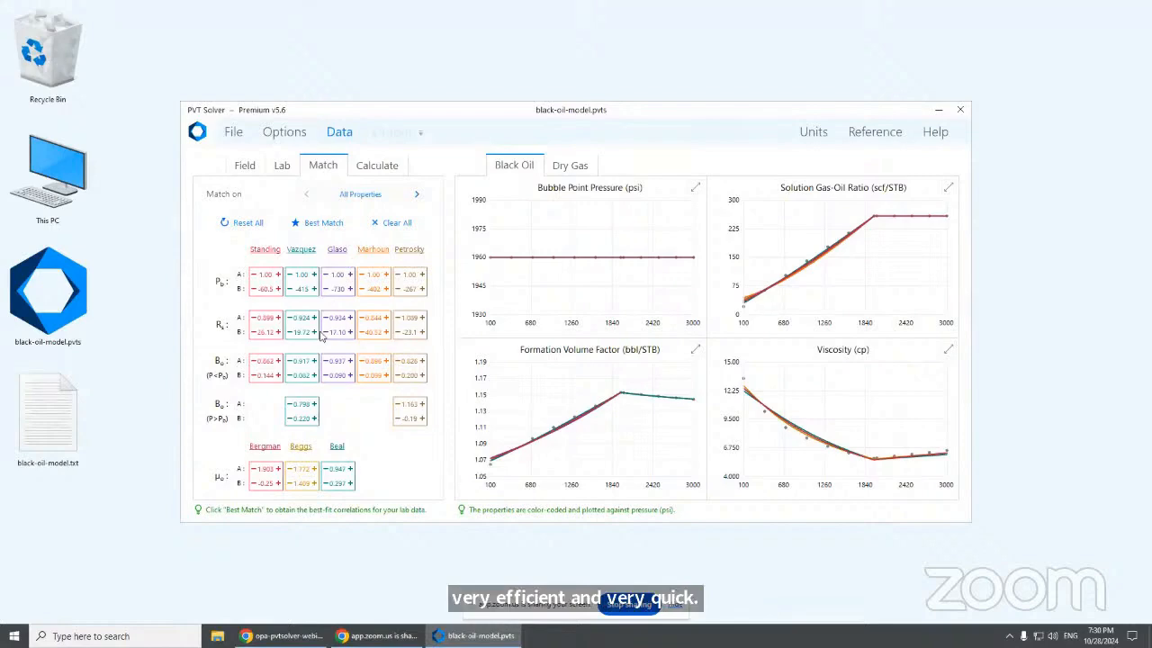
{"action": "left_click", "coordinate": [317, 225]}
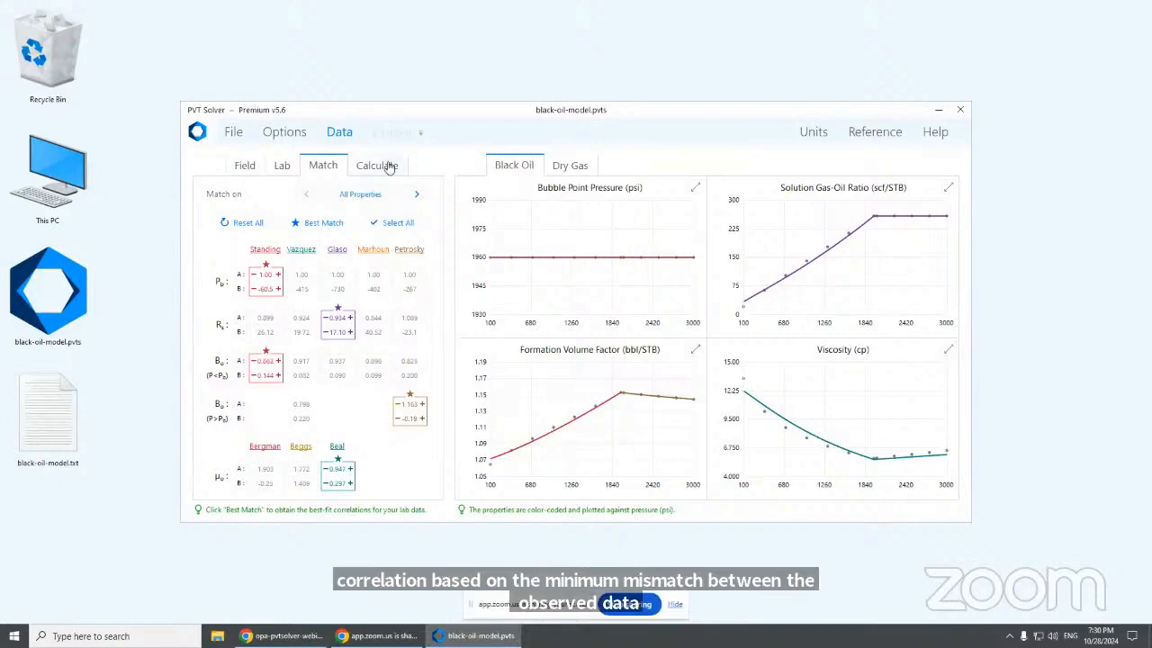
{"action": "left_click", "coordinate": [566, 167]}
Reset and refit all dry-gas correlations, giving multipliers DAK 1.134, Brill 1.152, Lee 0.905, Sutton 1.019
{"action": "mouse_move", "coordinate": [551, 309]}
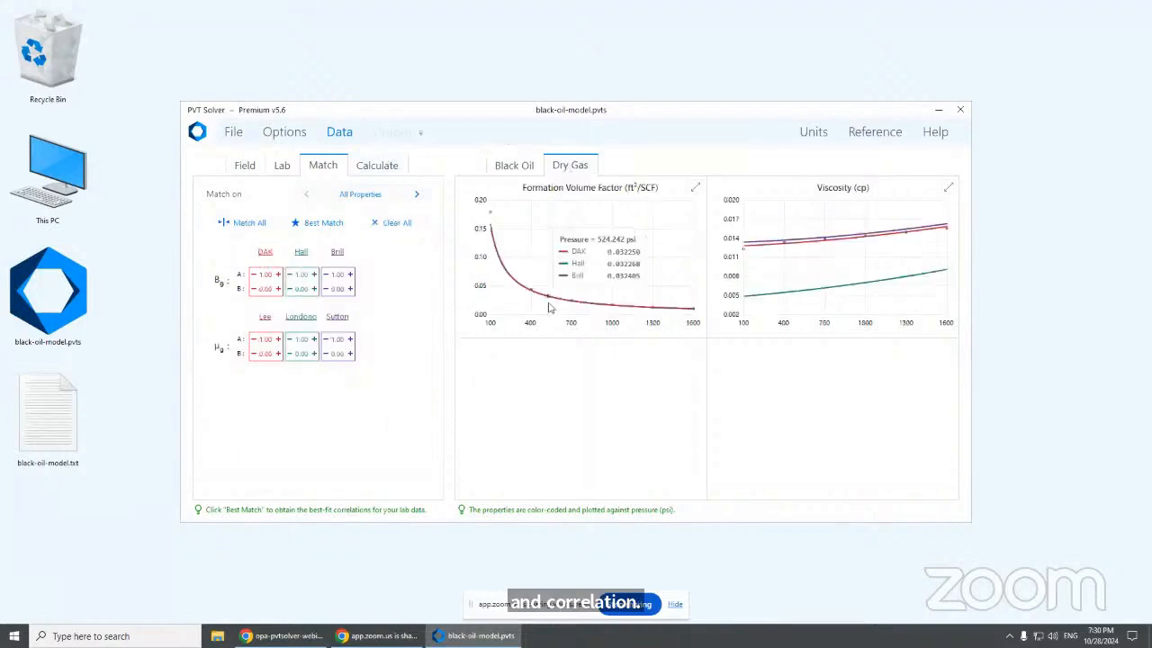
{"action": "mouse_move", "coordinate": [807, 272]}
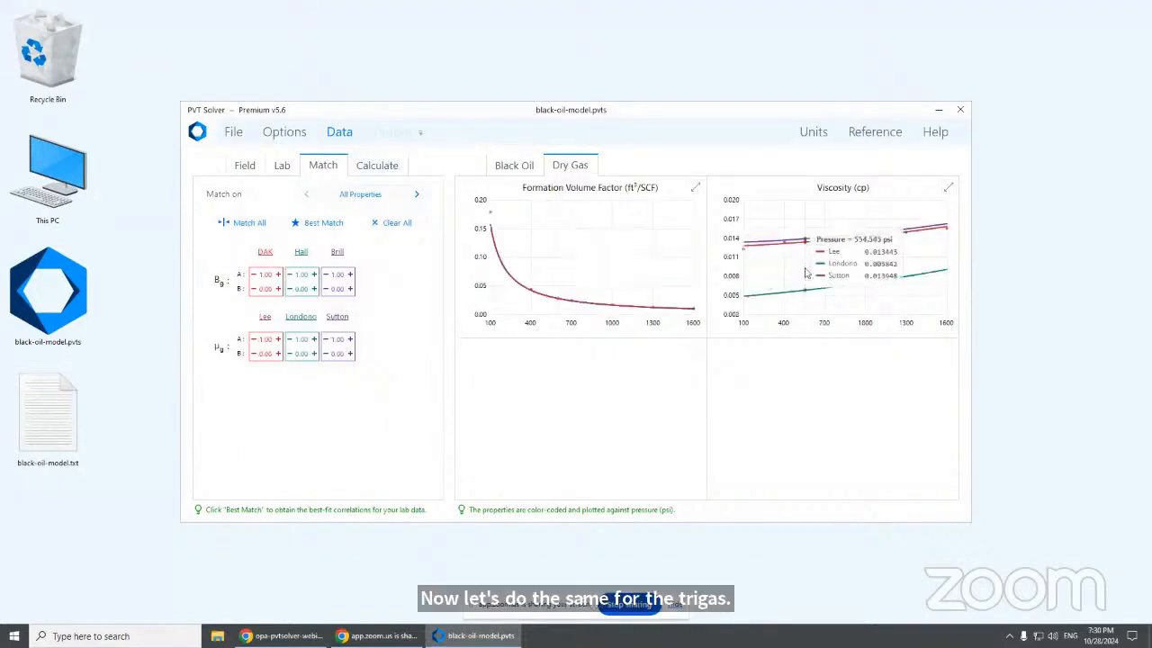
{"action": "mouse_move", "coordinate": [555, 284]}
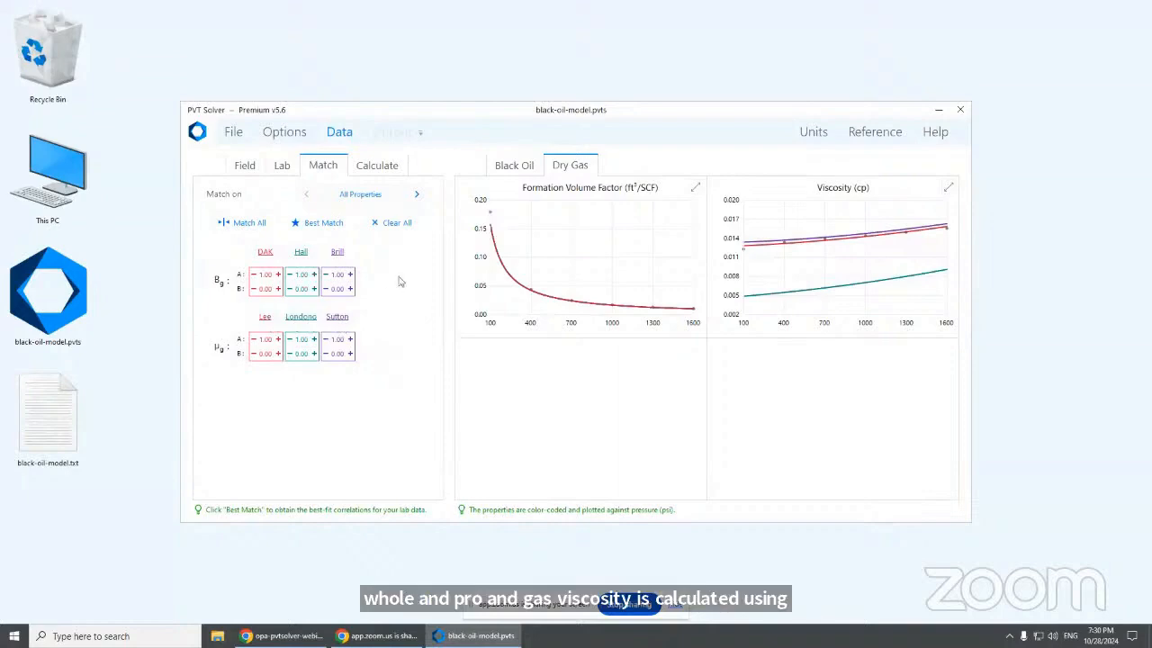
{"action": "left_click", "coordinate": [253, 224]}
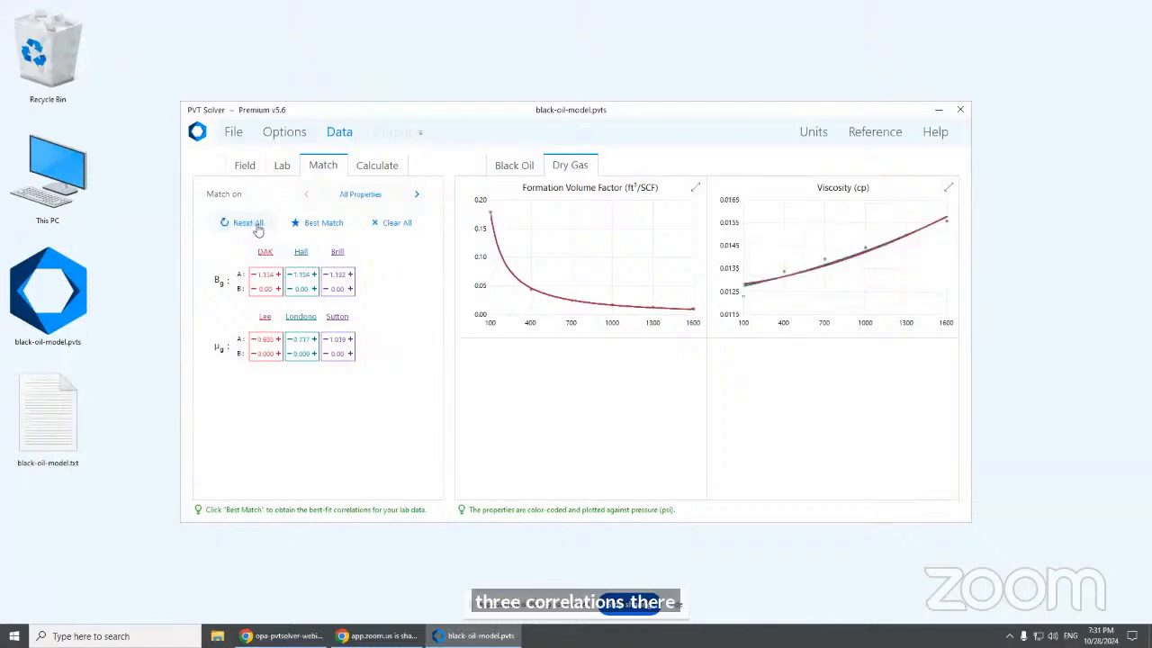
{"action": "left_click", "coordinate": [256, 225]}
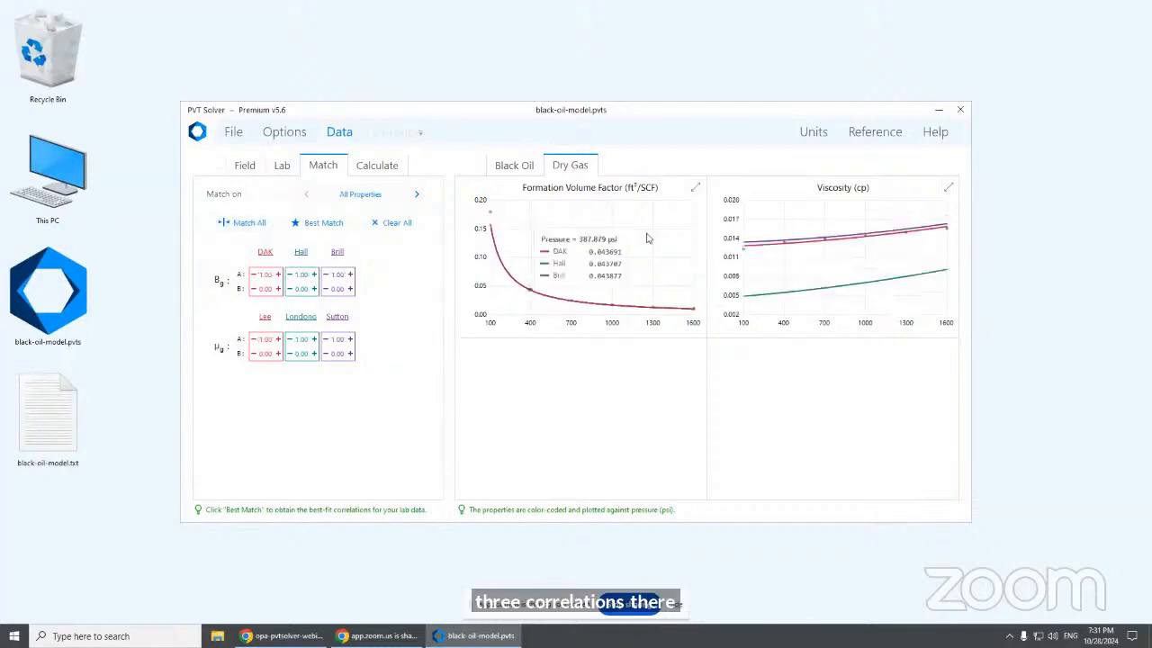
{"action": "left_click", "coordinate": [948, 187]}
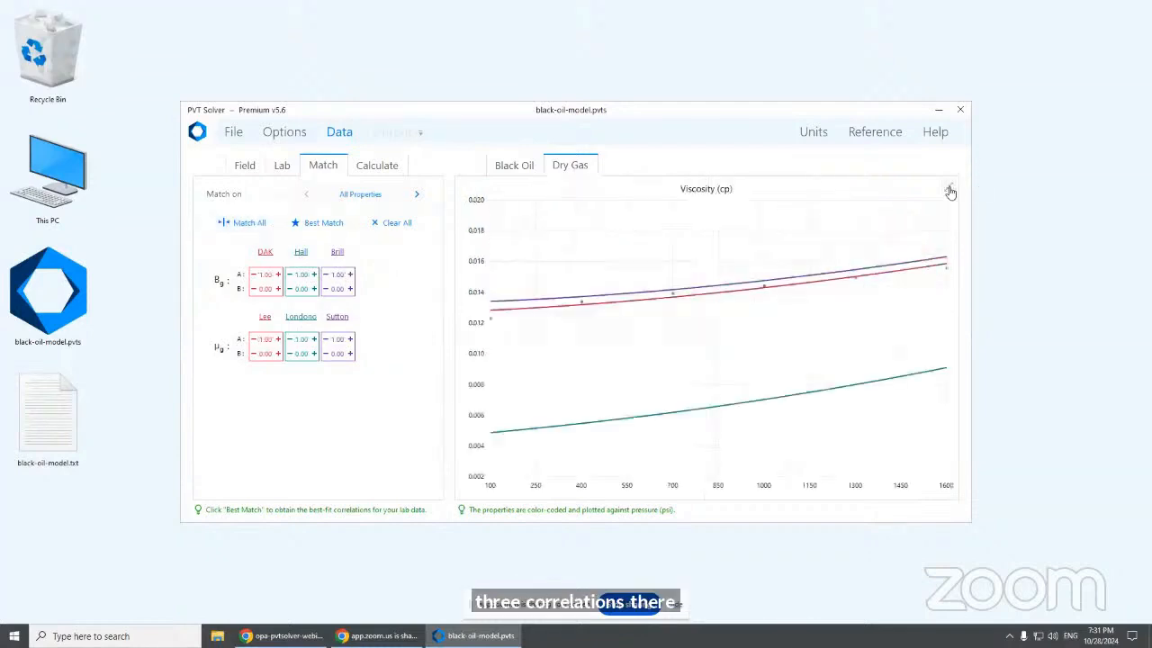
{"action": "left_click", "coordinate": [253, 225]}
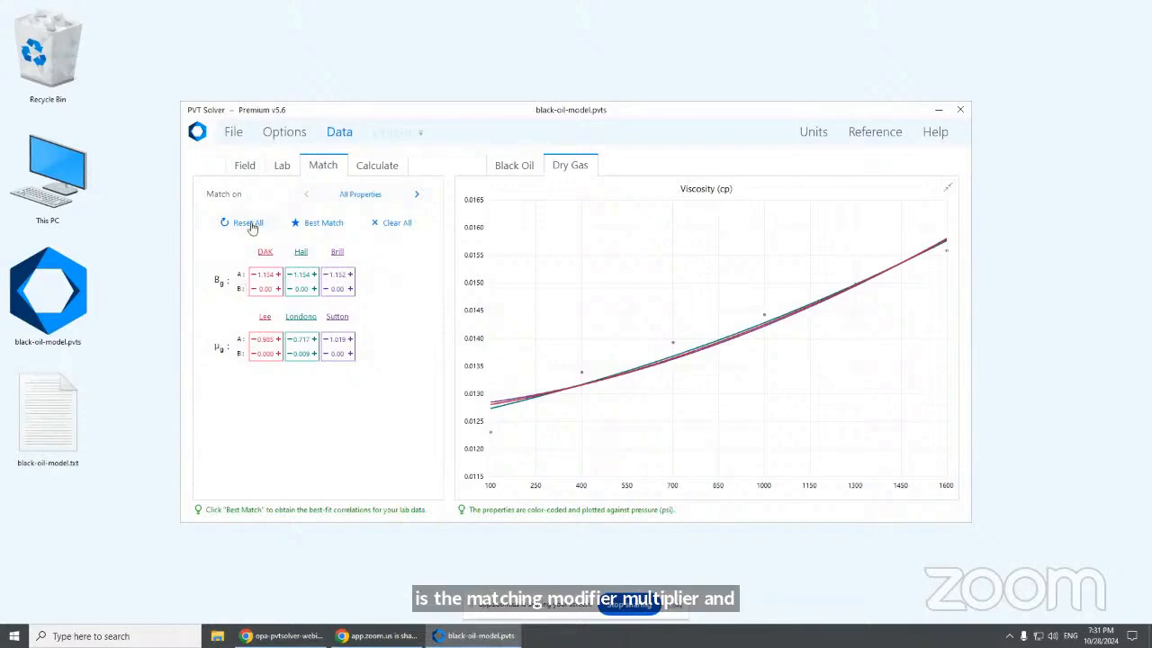
{"action": "left_click", "coordinate": [949, 188]}
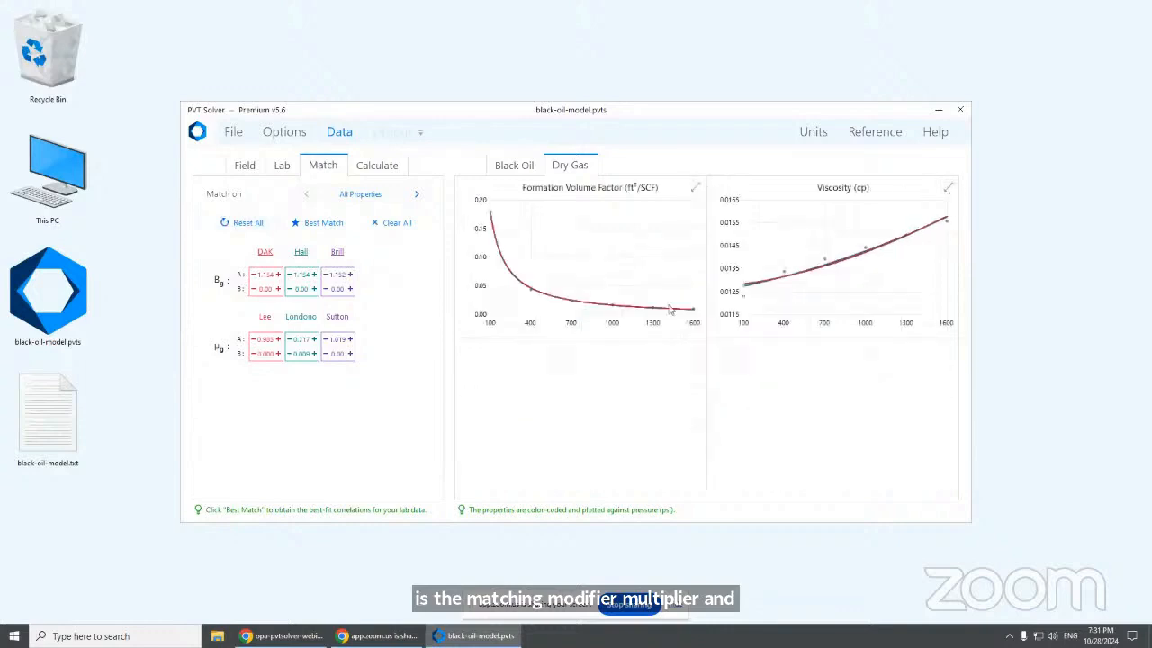
Replot all black-oil correlations, then reset and refit them with the Bo chart enlarged
{"action": "left_click", "coordinate": [513, 166]}
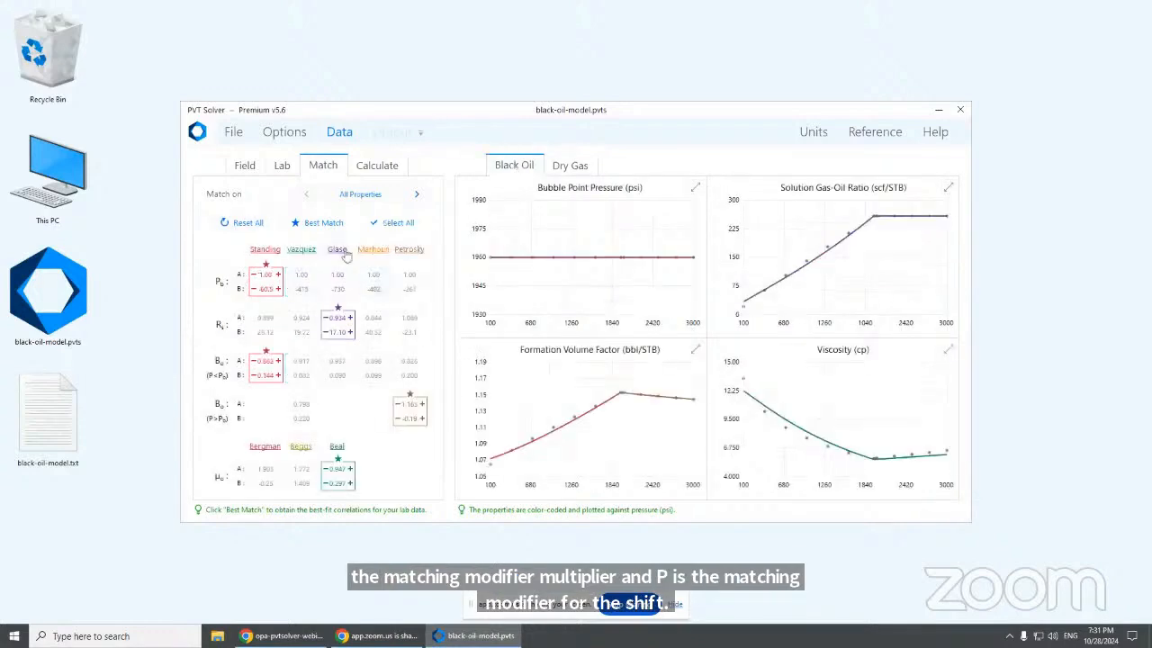
{"action": "left_click", "coordinate": [396, 222]}
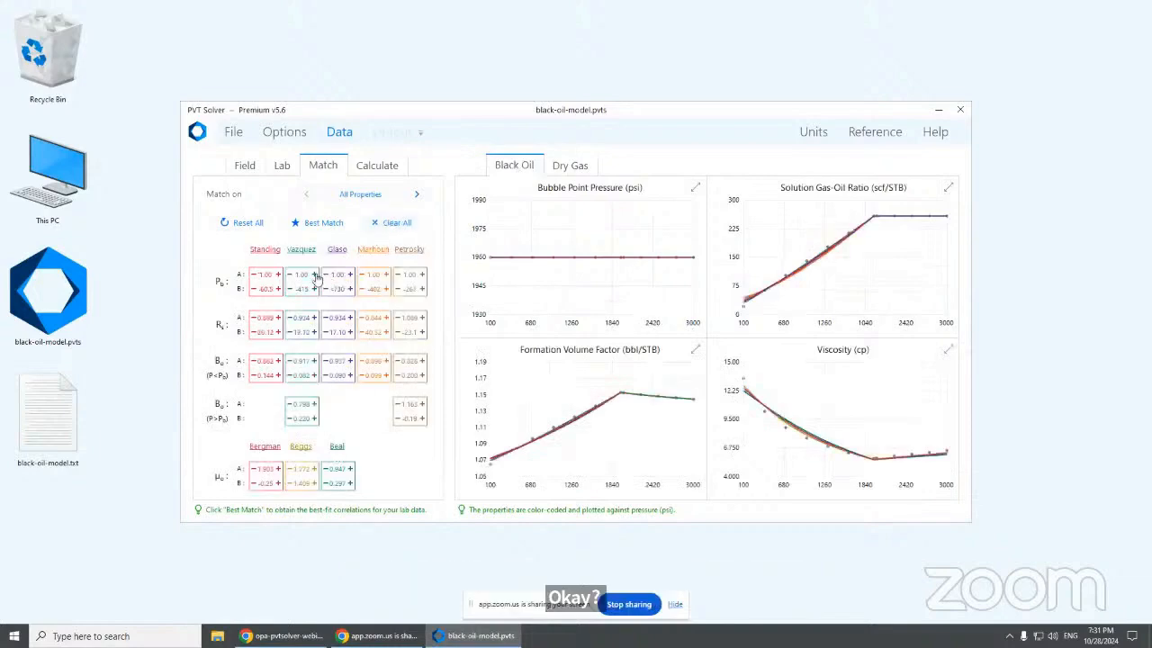
{"action": "left_click", "coordinate": [247, 223]}
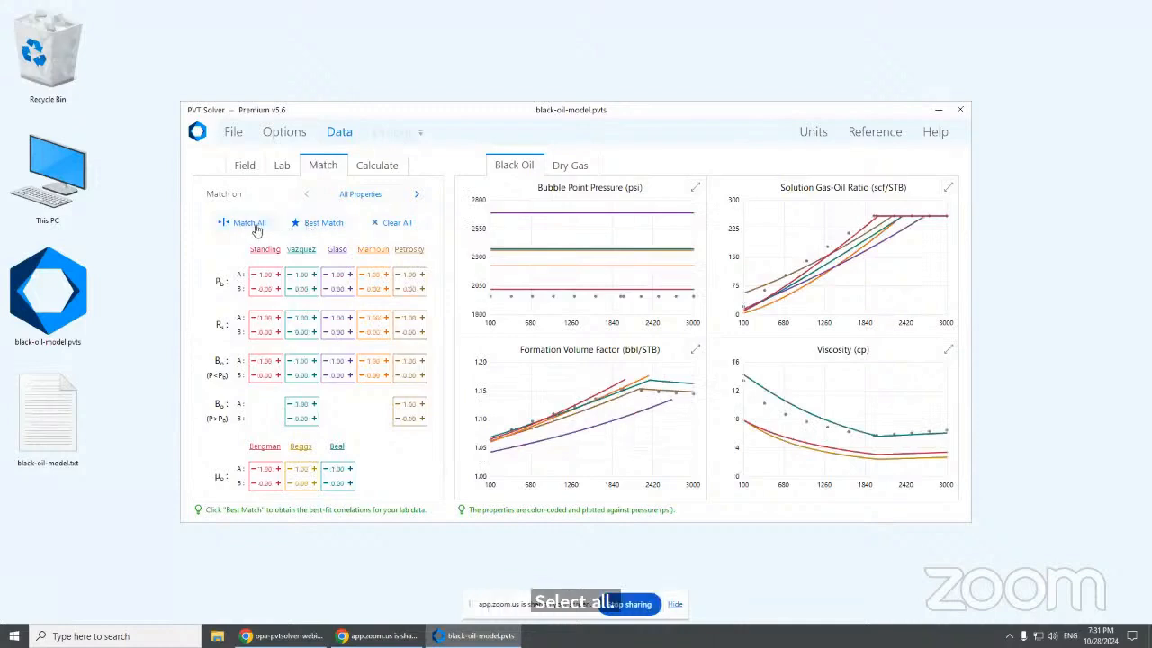
{"action": "left_click", "coordinate": [252, 223]}
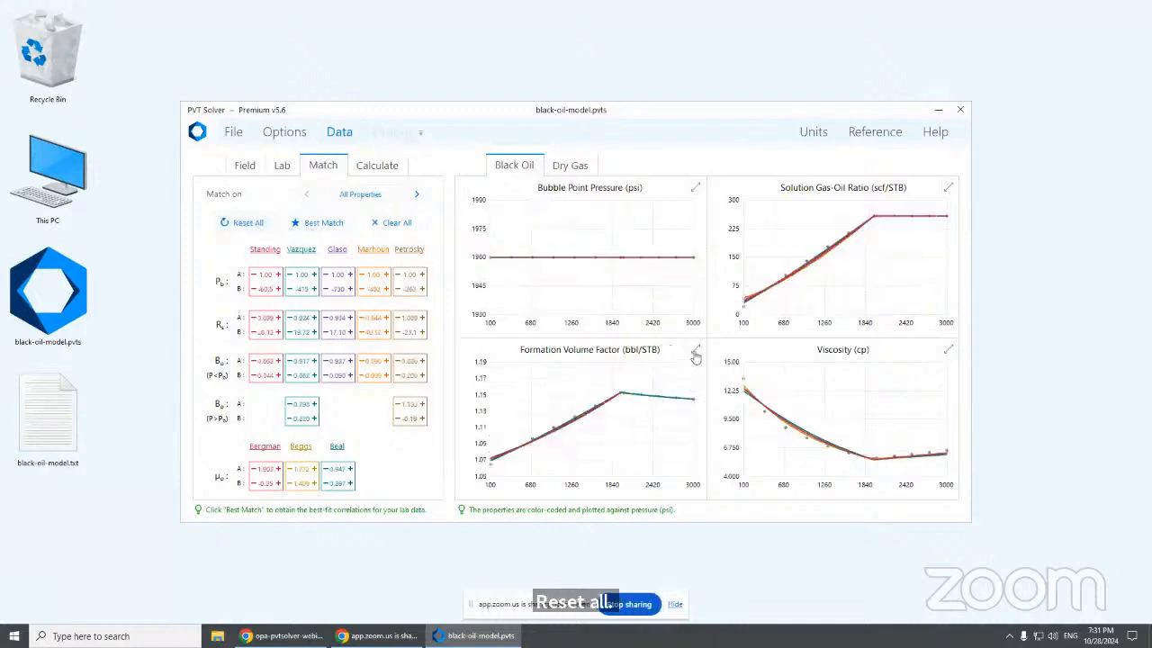
{"action": "left_click", "coordinate": [694, 349]}
{"action": "left_click", "coordinate": [250, 224]}
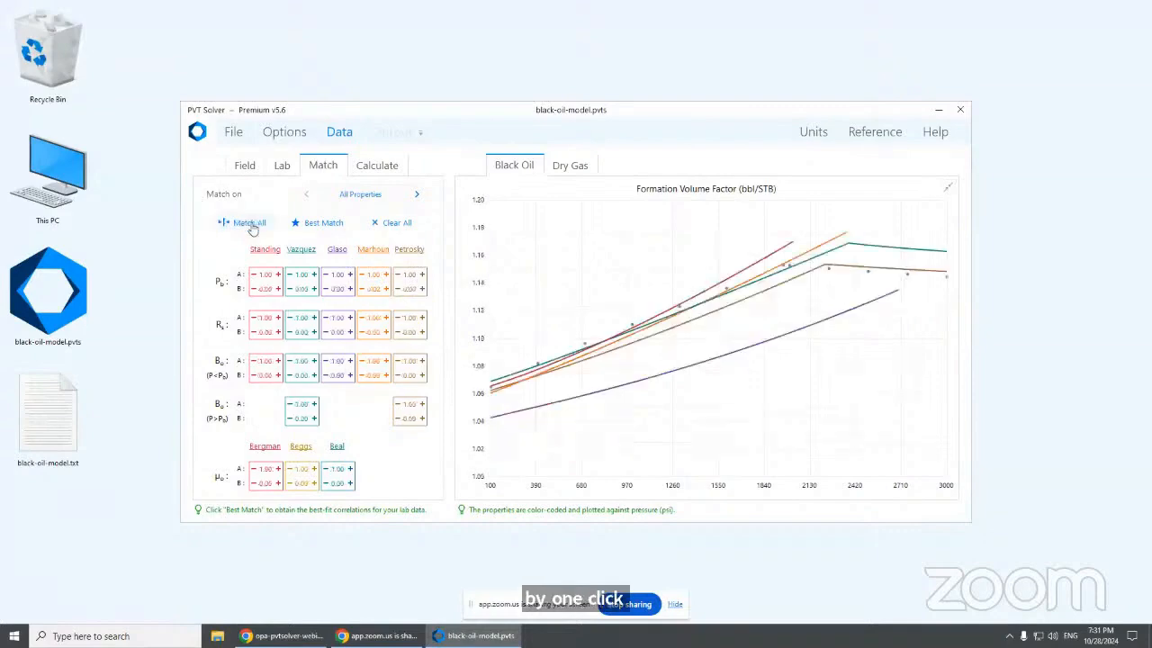
{"action": "left_click", "coordinate": [252, 223]}
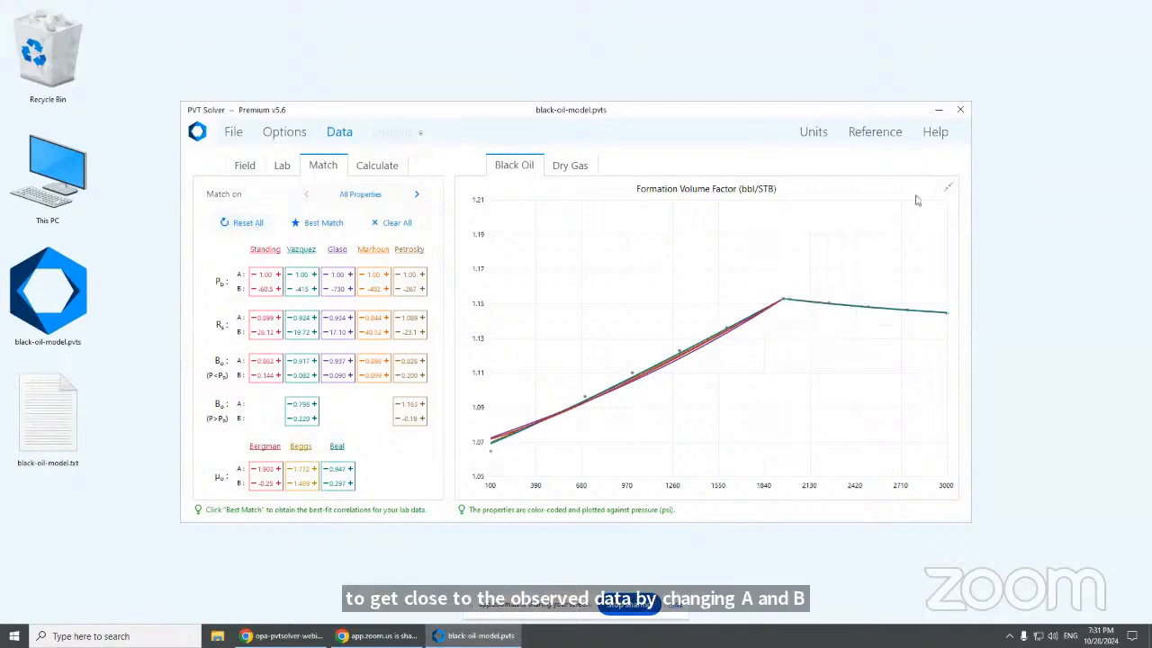
{"action": "left_click", "coordinate": [947, 188]}
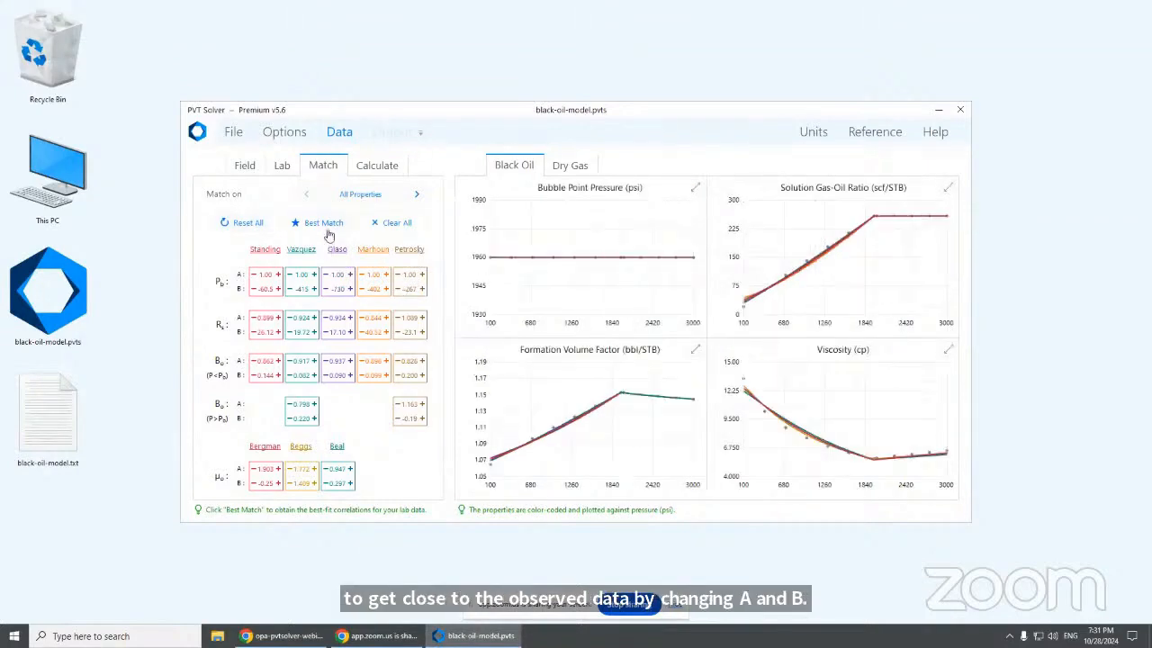
Keep only the best-fit Brill and Lee dry-gas correlations and view the calculated properties
{"action": "left_click", "coordinate": [567, 166]}
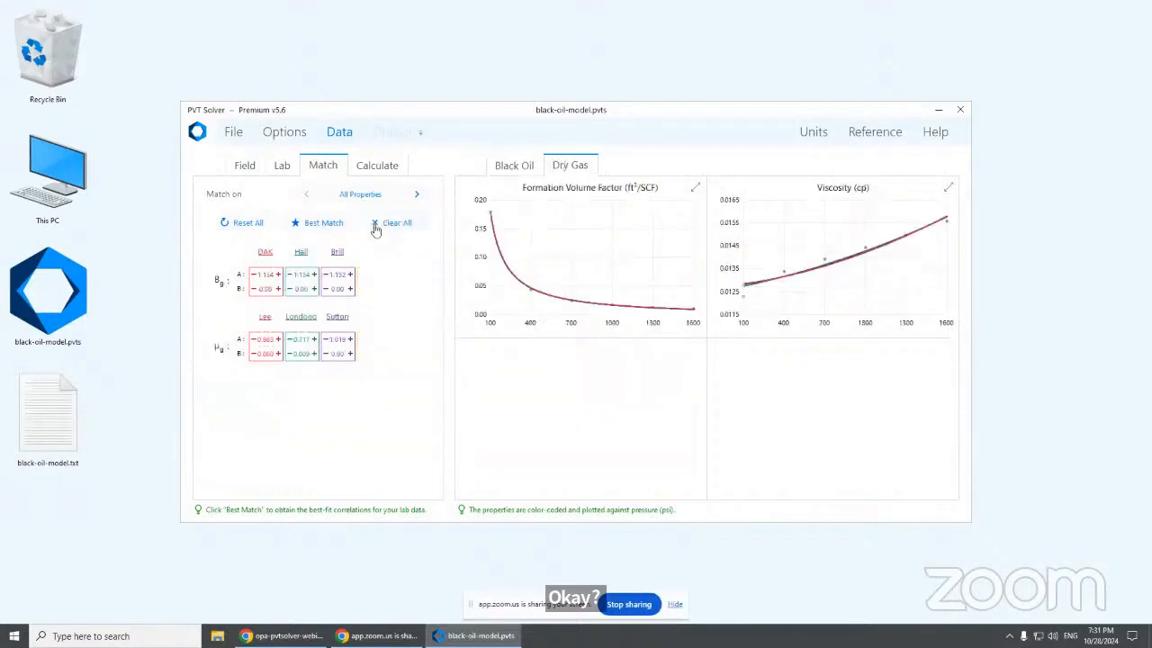
{"action": "left_click", "coordinate": [376, 228]}
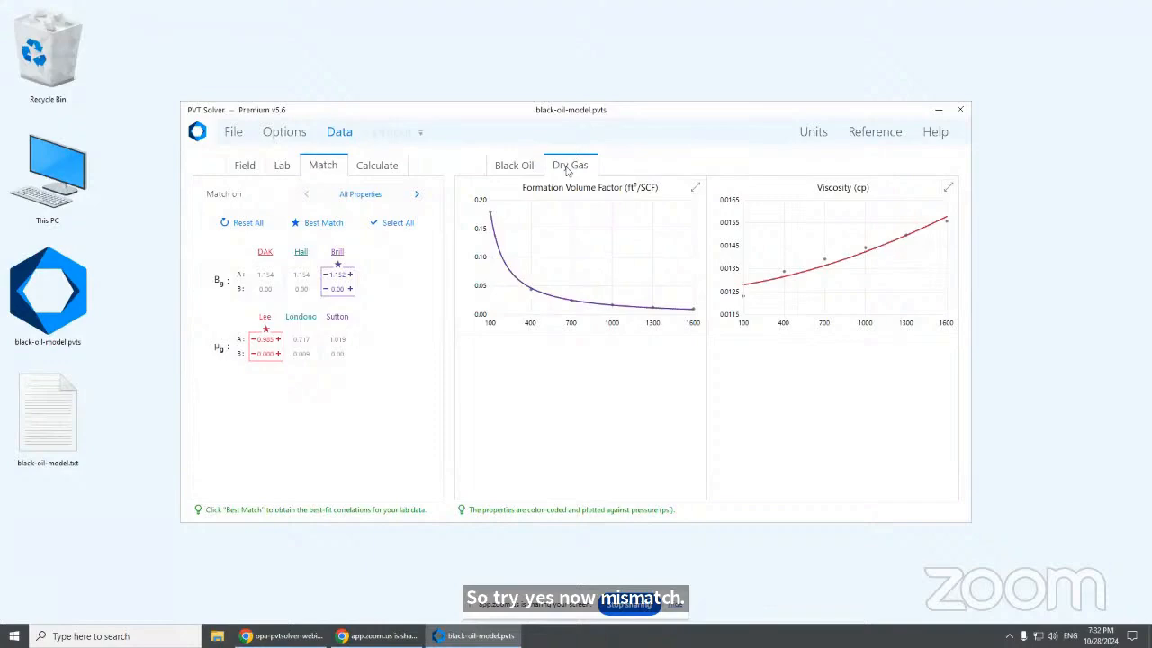
{"action": "left_click", "coordinate": [377, 171]}
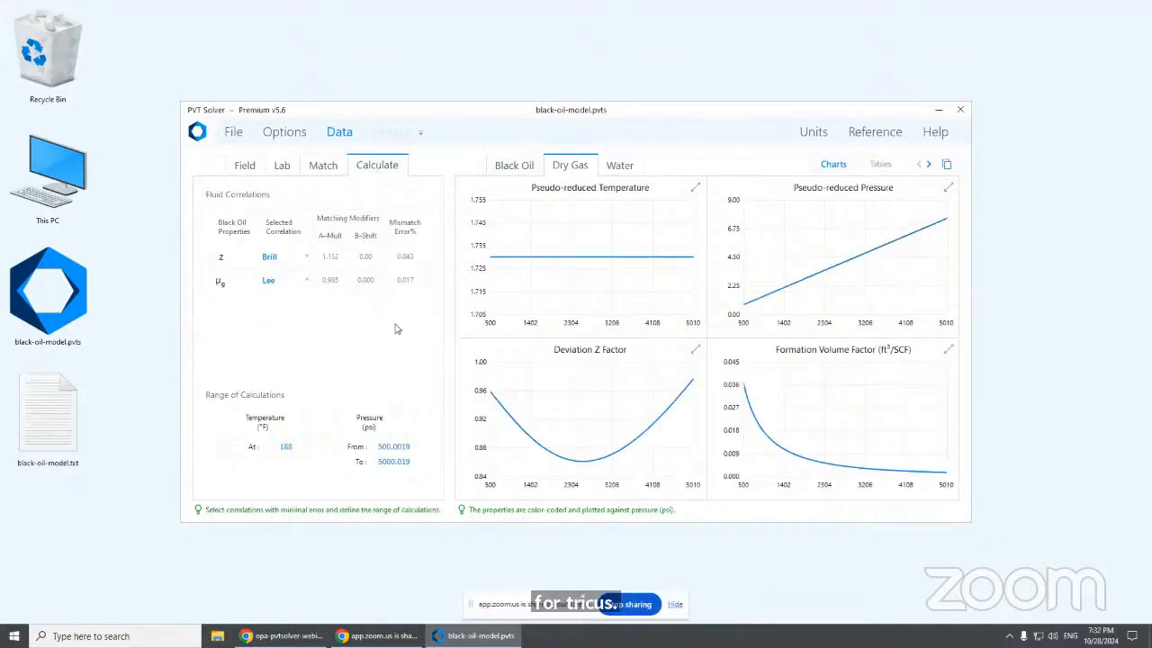
Page through the calculated black-oil and dry-gas property charts
{"action": "left_click", "coordinate": [531, 171]}
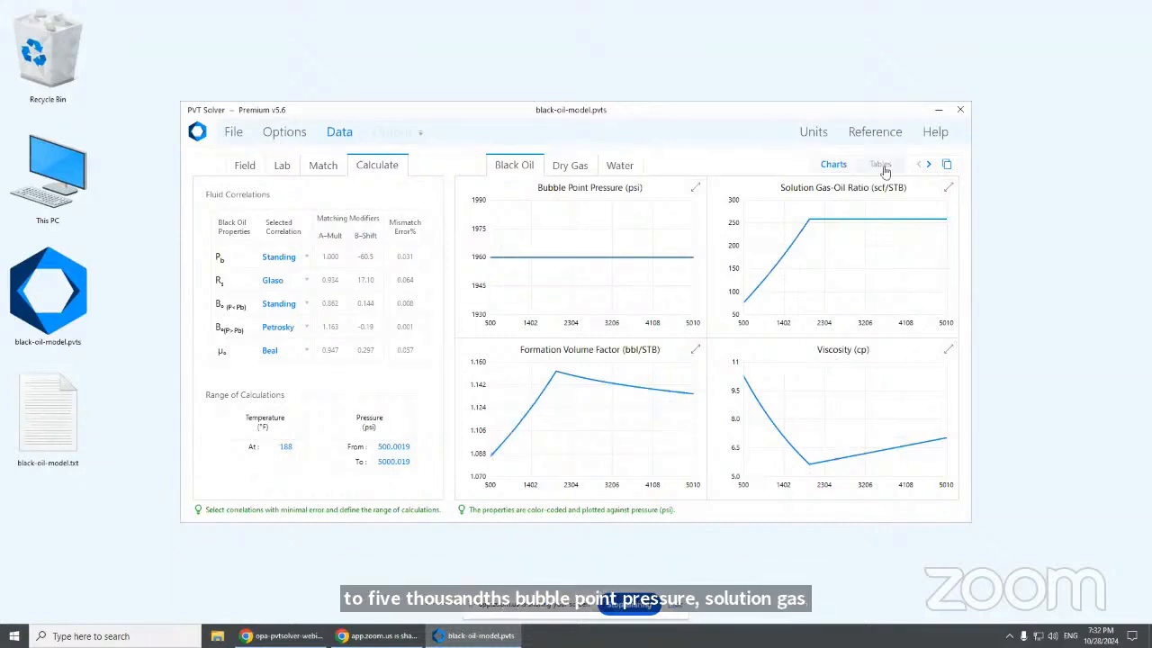
{"action": "left_click", "coordinate": [928, 163]}
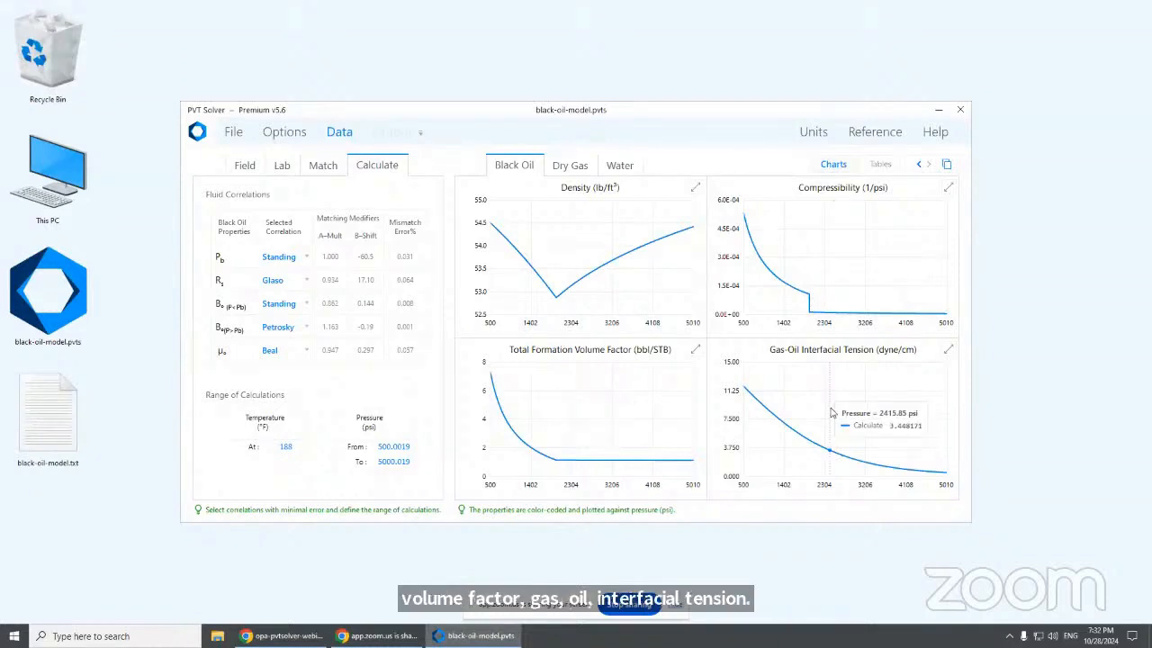
{"action": "left_click", "coordinate": [573, 174]}
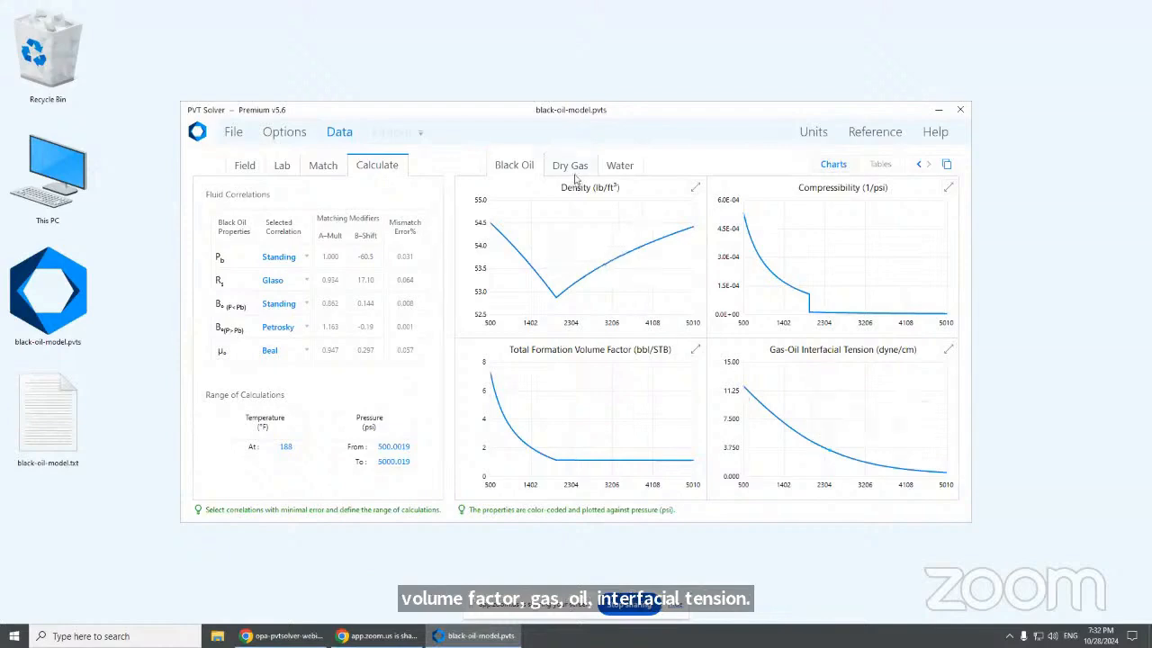
{"action": "left_click", "coordinate": [929, 165]}
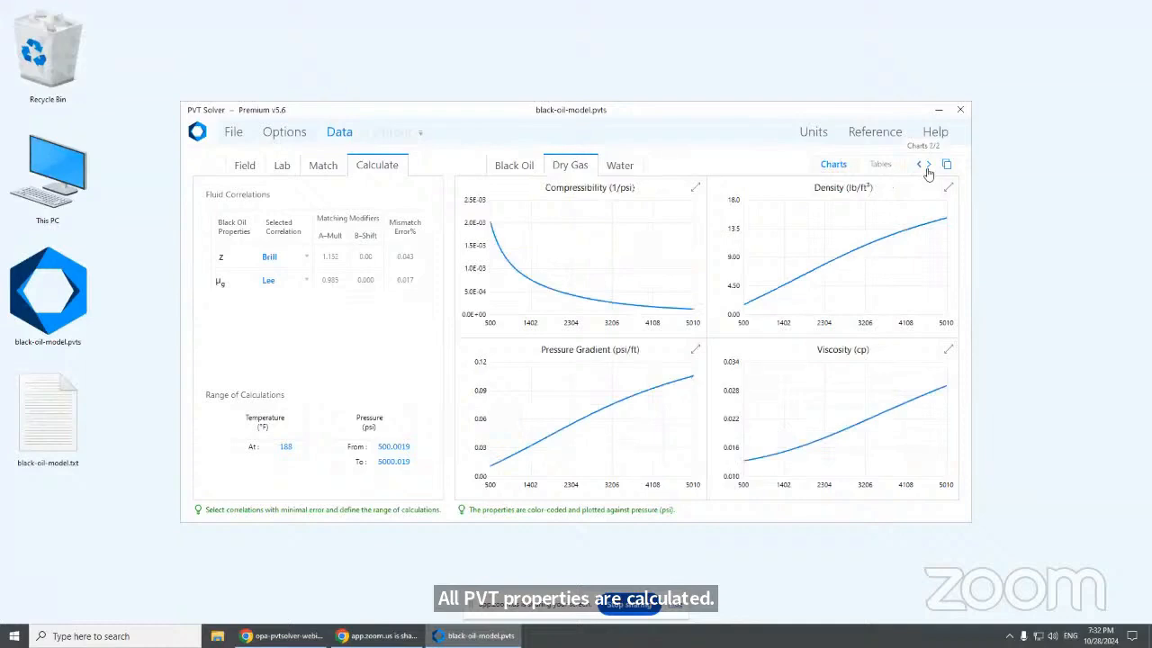
Page through the water property charts and list the water properties as a table
{"action": "left_click", "coordinate": [618, 170]}
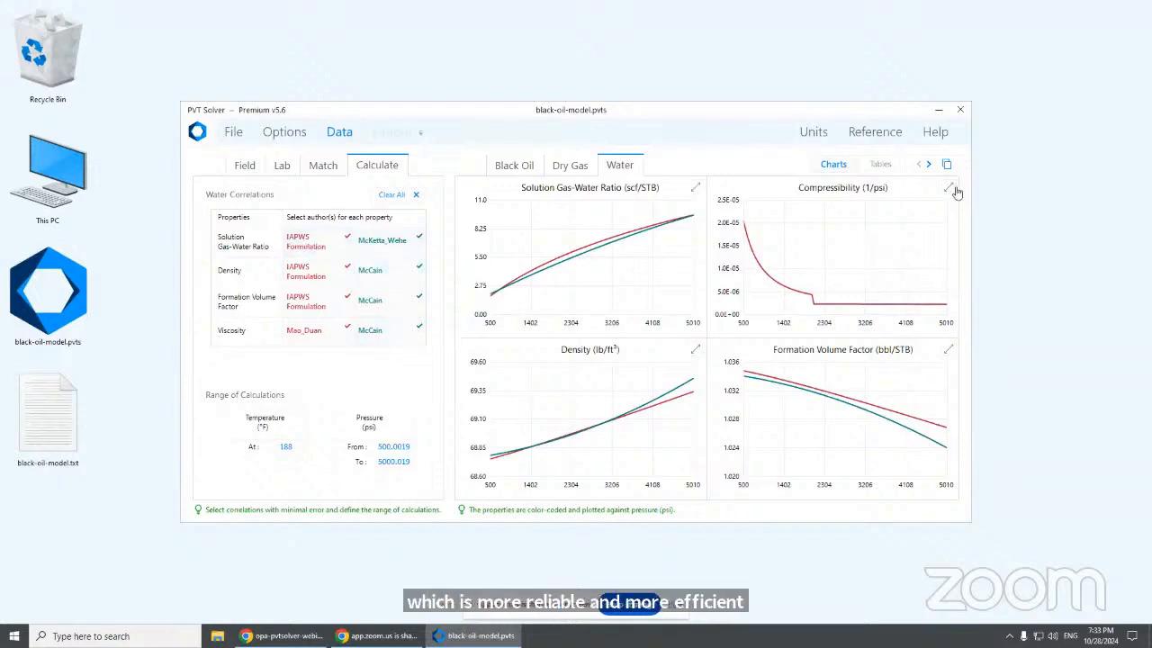
{"action": "left_click", "coordinate": [928, 167]}
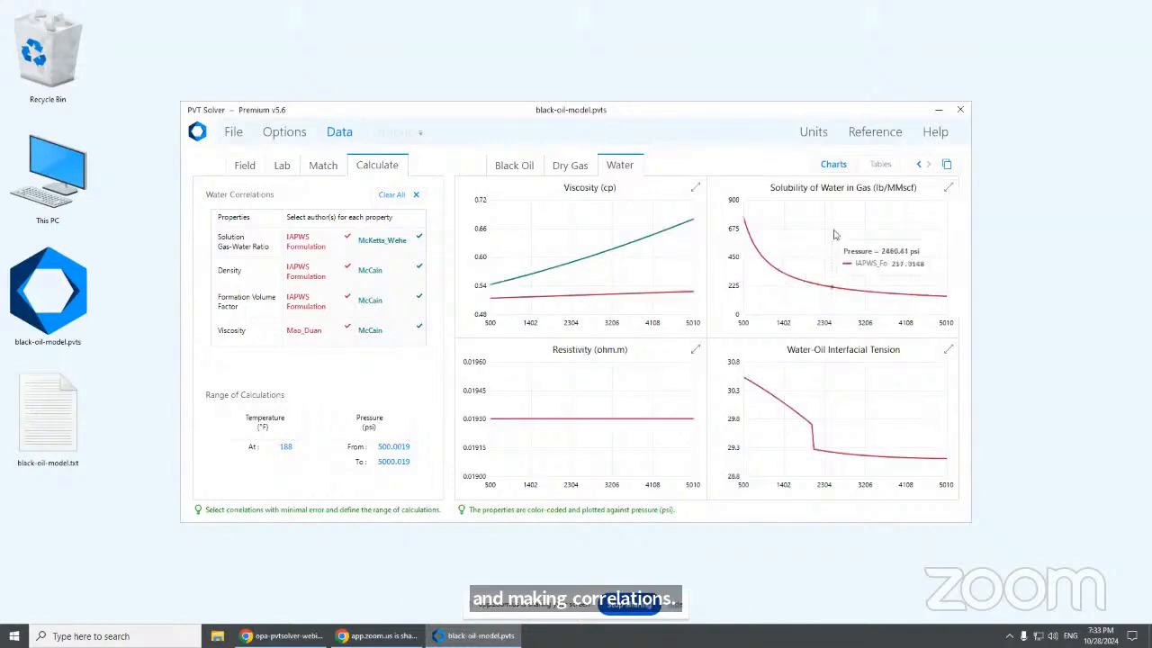
{"action": "left_click", "coordinate": [881, 165]}
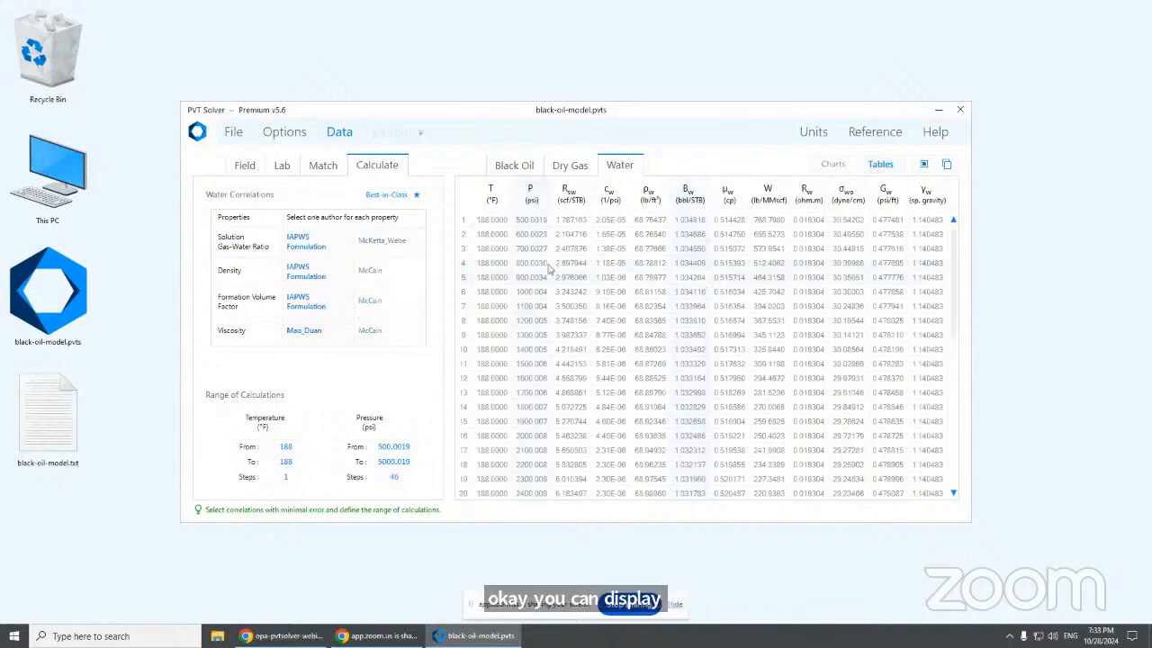
Tabulate the black-oil properties from 500 to 5000 psi in 20 pressure steps
{"action": "left_click", "coordinate": [512, 168]}
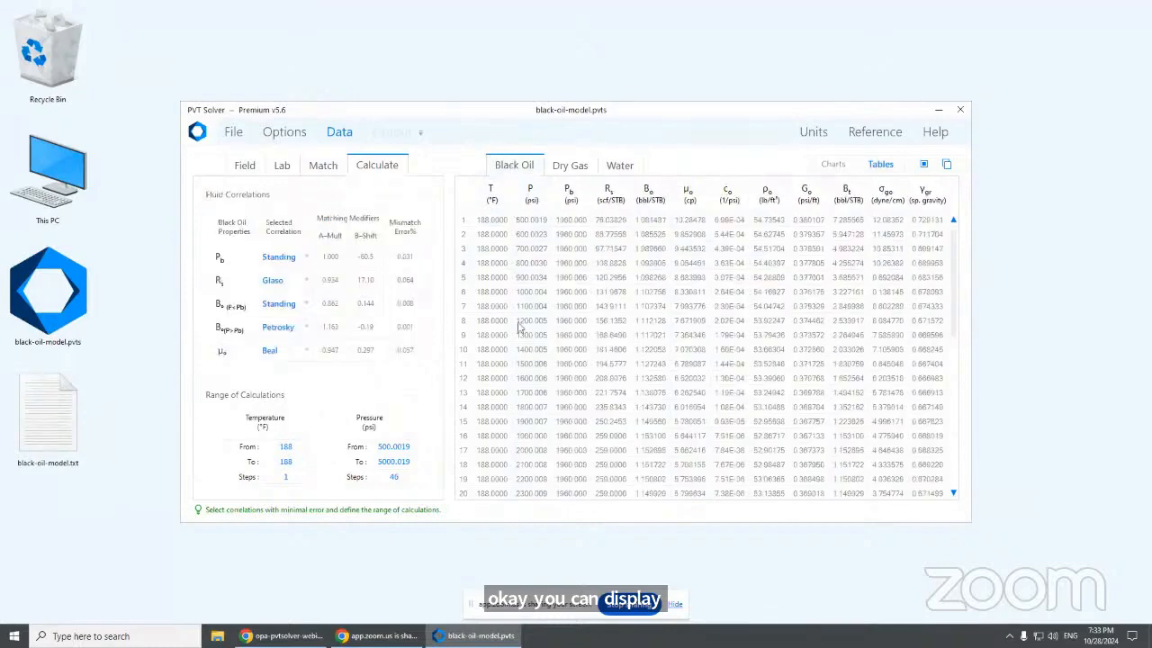
{"action": "left_click", "coordinate": [394, 476]}
{"action": "type", "text": "20"}
{"action": "key", "text": "Return"}
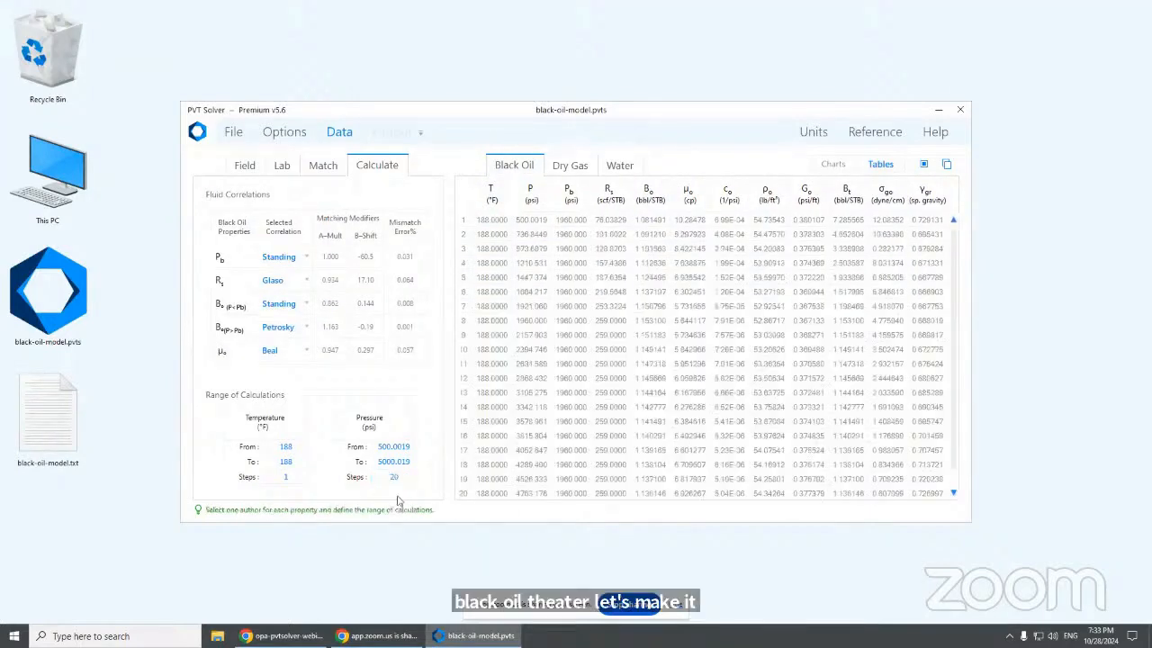
{"action": "left_click", "coordinate": [394, 447]}
{"action": "type", "text": "500"}
{"action": "key", "text": "Return"}
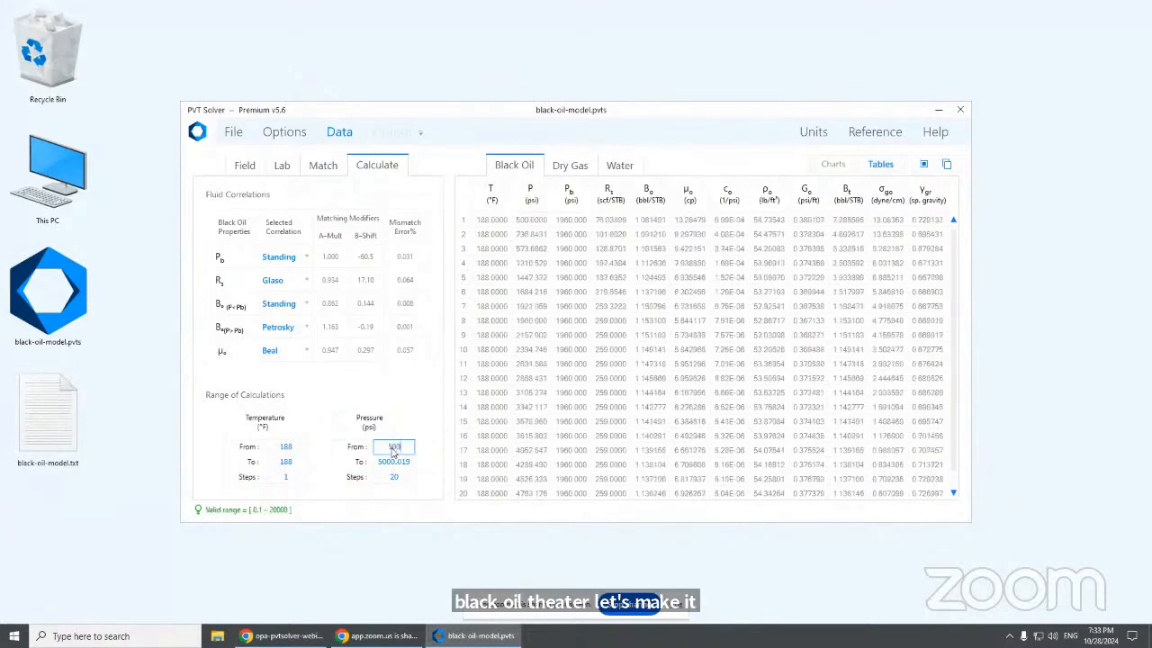
{"action": "left_click", "coordinate": [381, 462]}
{"action": "type", "text": "5000"}
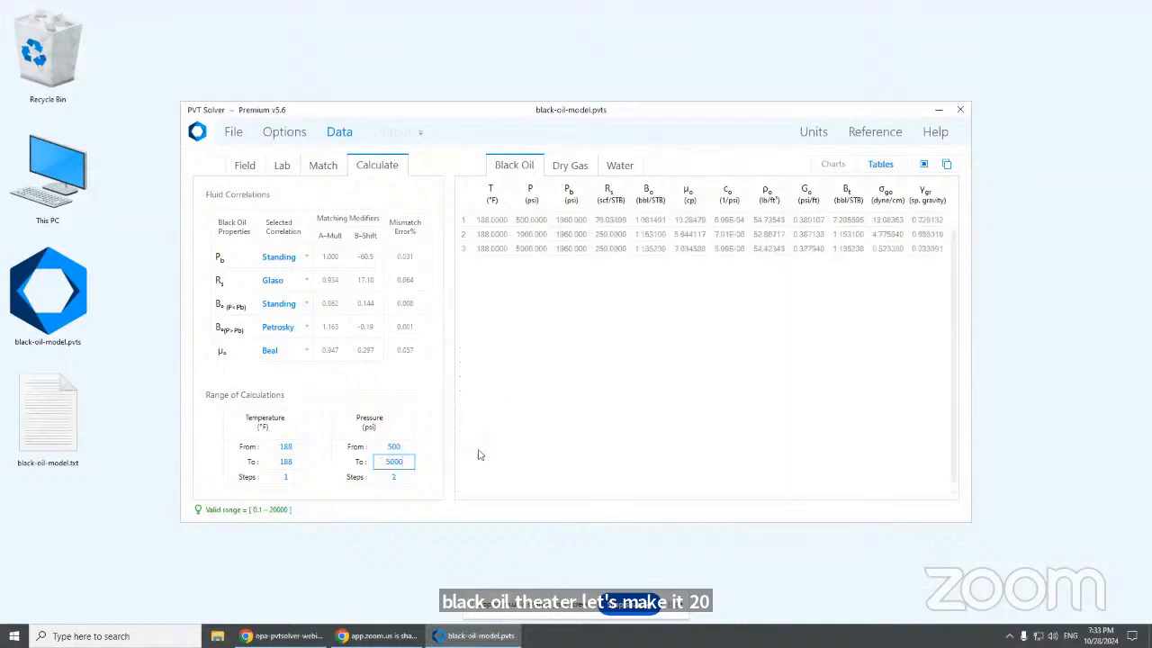
{"action": "left_click", "coordinate": [399, 476]}
{"action": "type", "text": "20"}
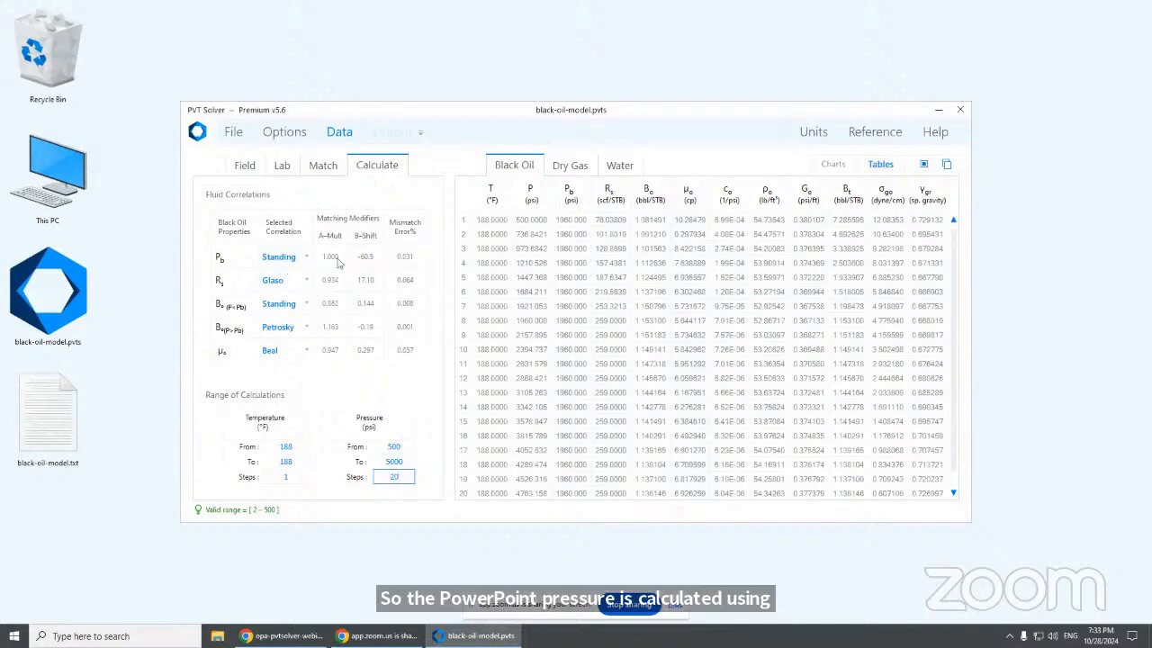
Mark the Pb, Rs, Bo, μo and Co columns, then return to the fluid type options
{"action": "left_click", "coordinate": [570, 196]}
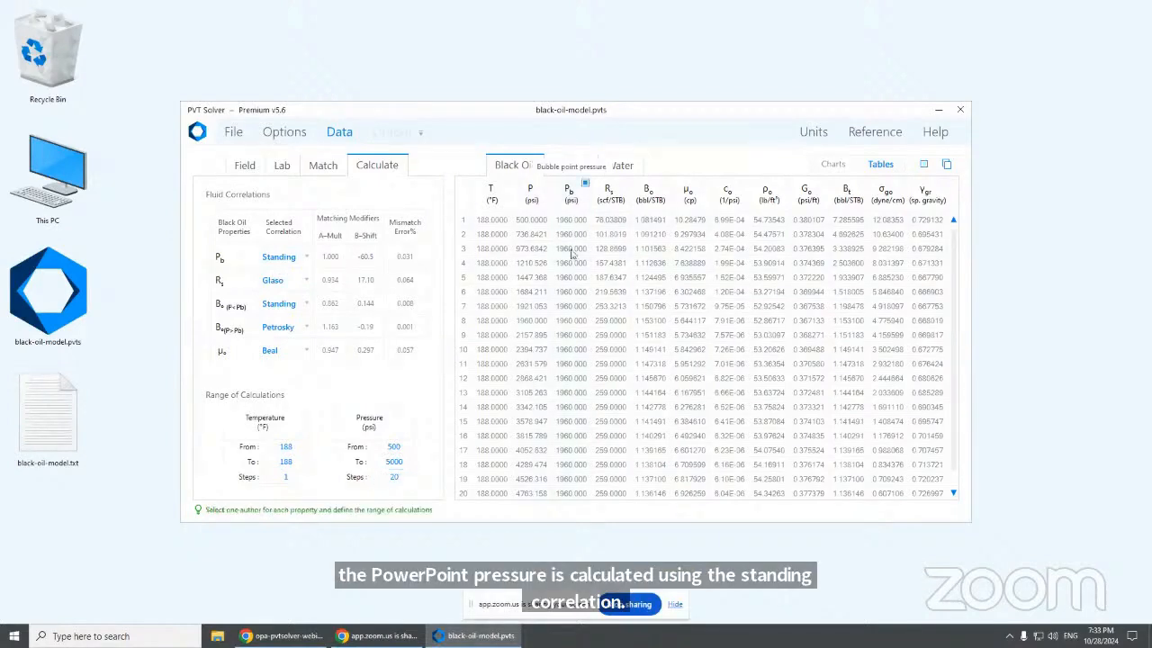
{"action": "left_click", "coordinate": [612, 200]}
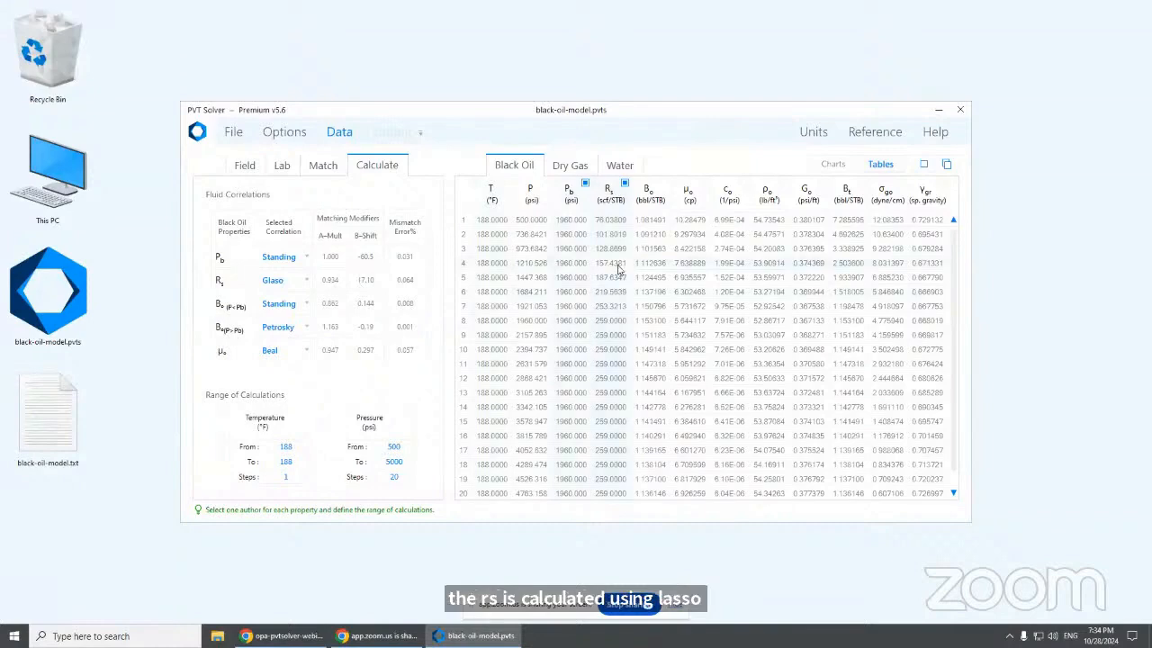
{"action": "left_click", "coordinate": [650, 198]}
{"action": "left_click", "coordinate": [693, 199]}
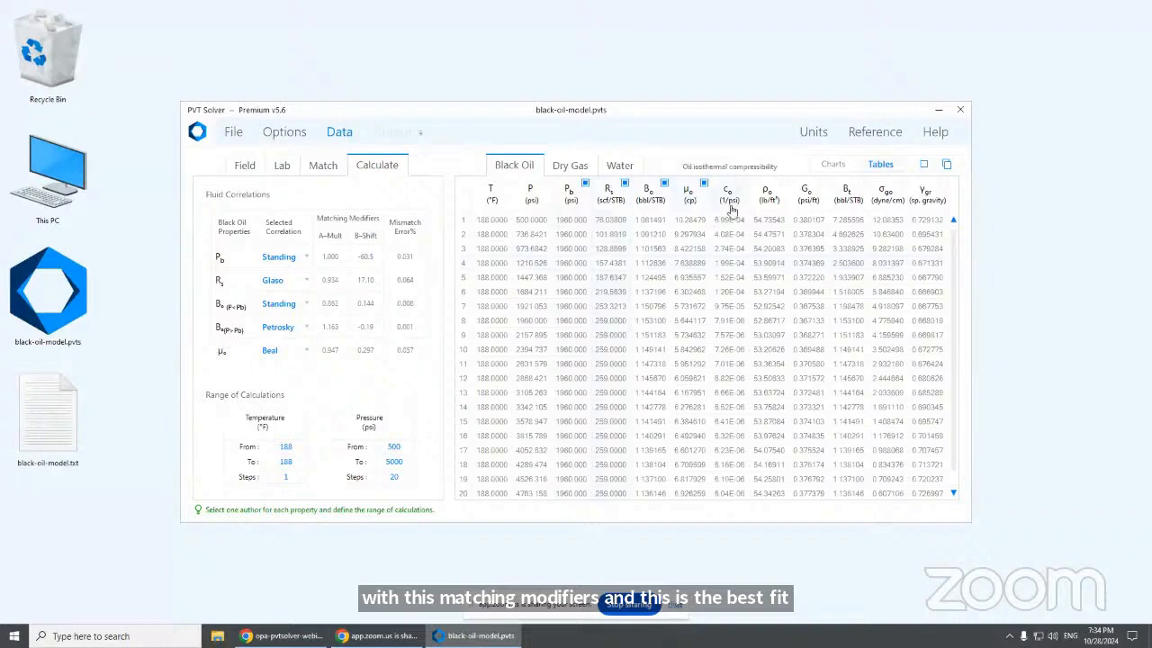
{"action": "left_click", "coordinate": [730, 207]}
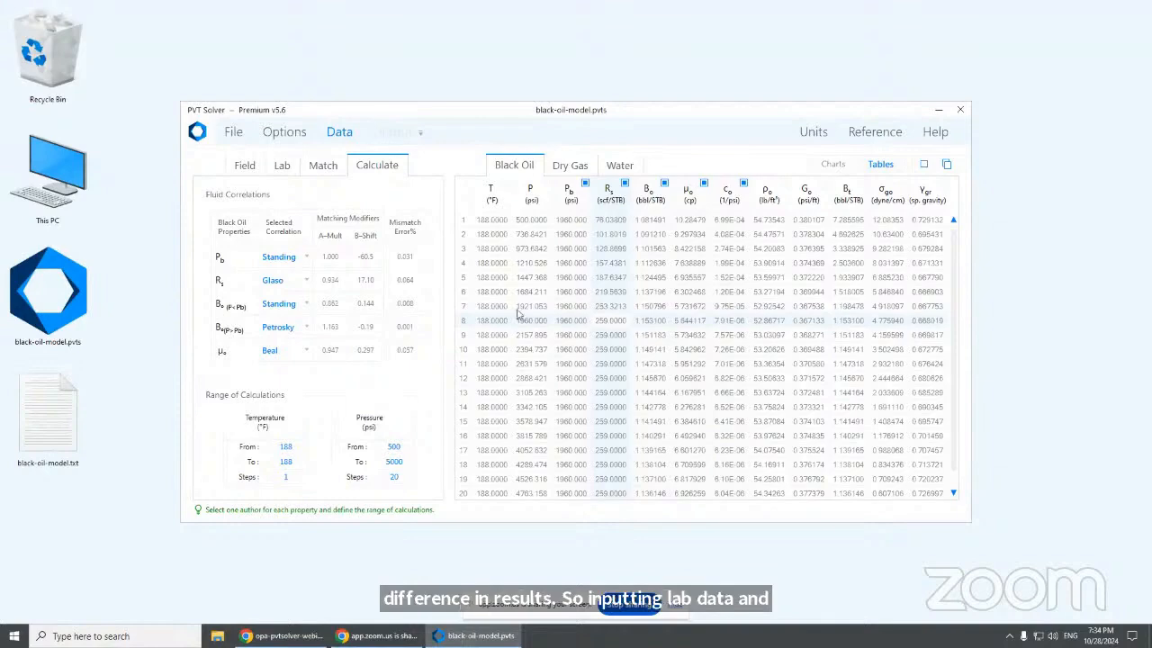
{"action": "left_click", "coordinate": [284, 142]}
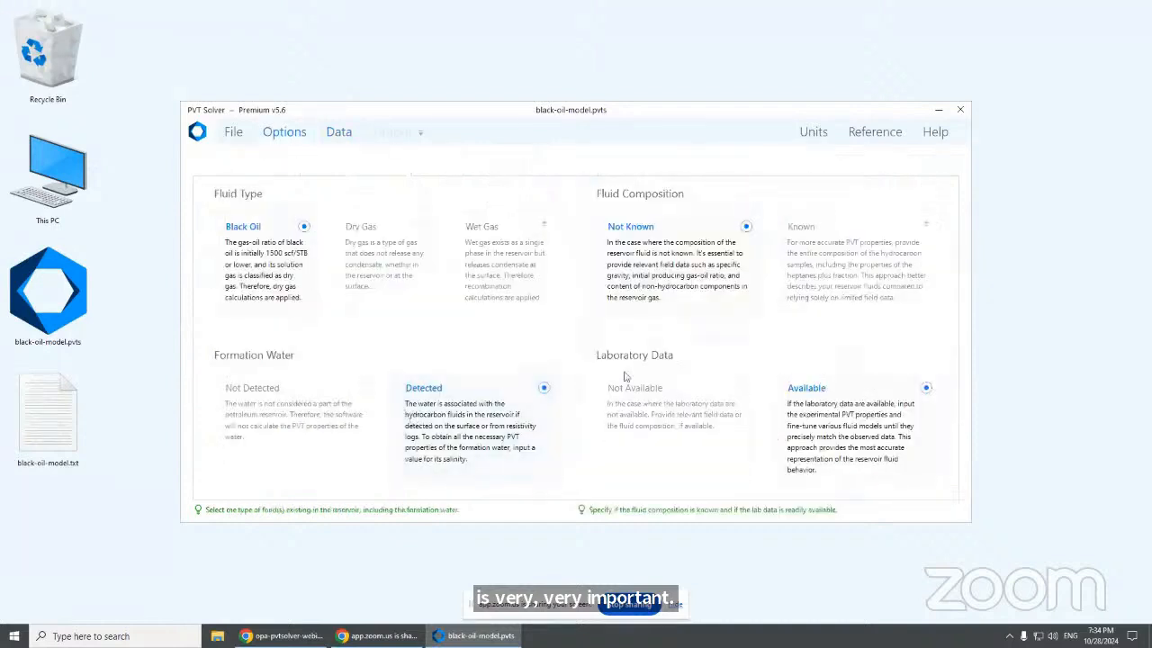
{"action": "left_click", "coordinate": [654, 414]}
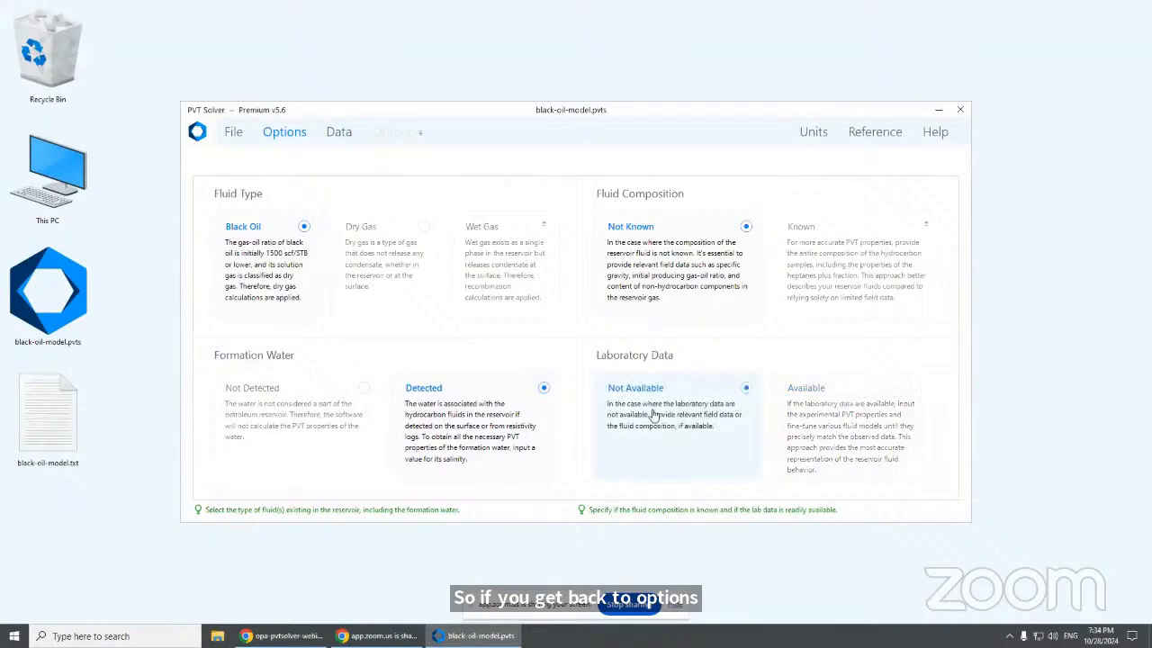
{"action": "left_click", "coordinate": [346, 142]}
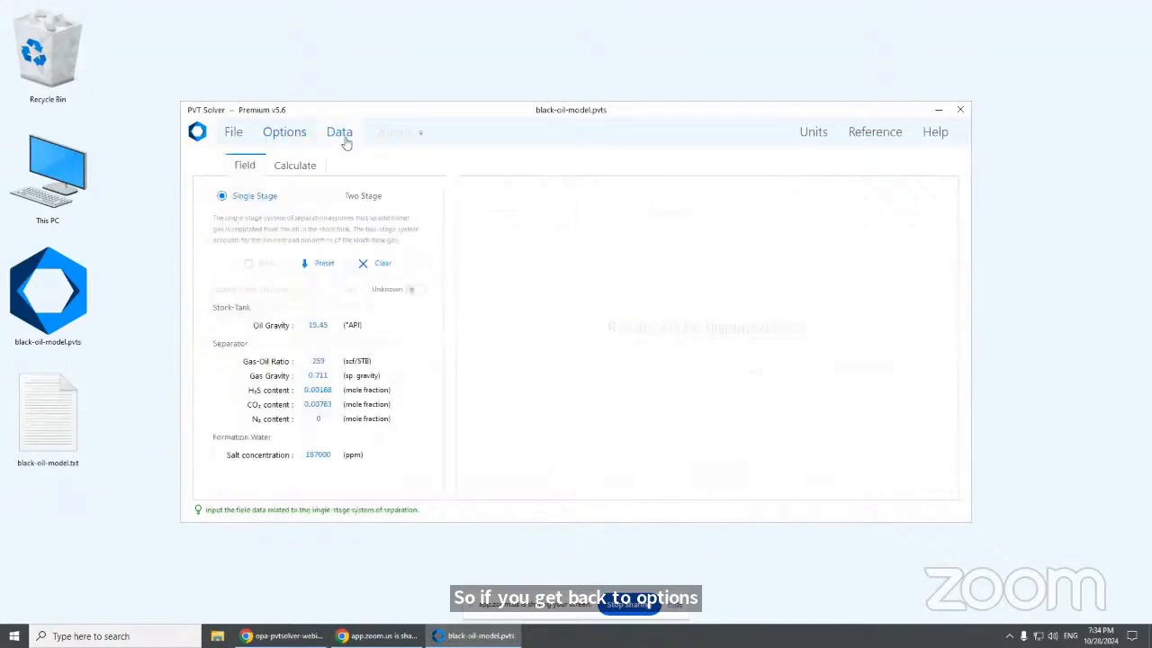
{"action": "left_click", "coordinate": [325, 267]}
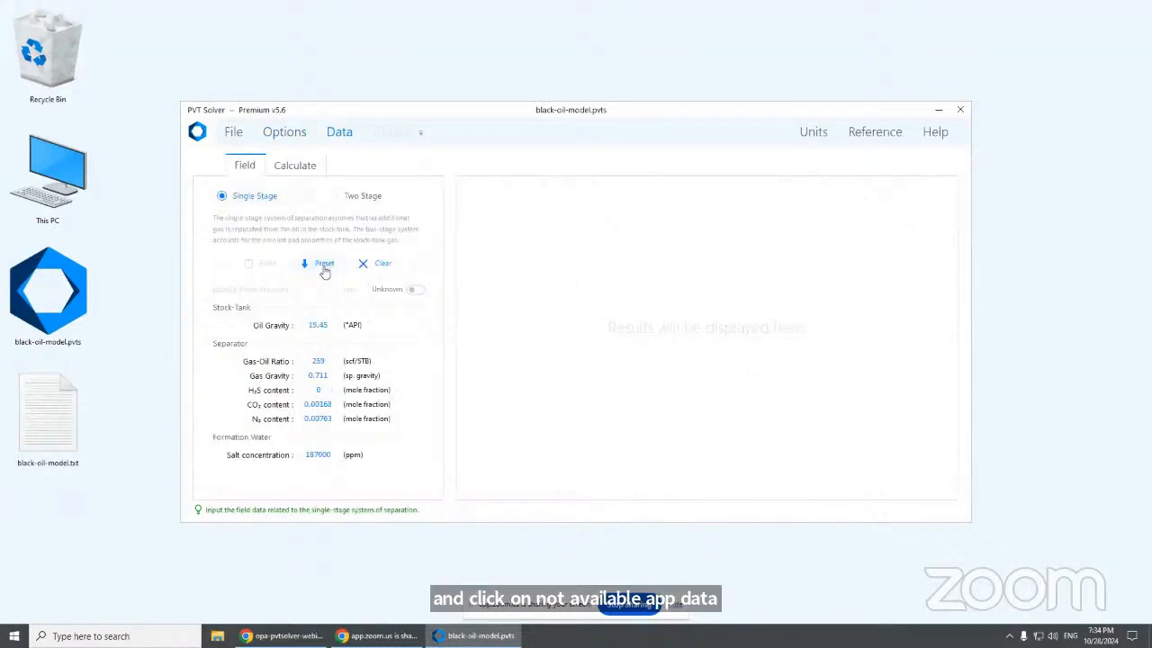
{"action": "left_click", "coordinate": [299, 168]}
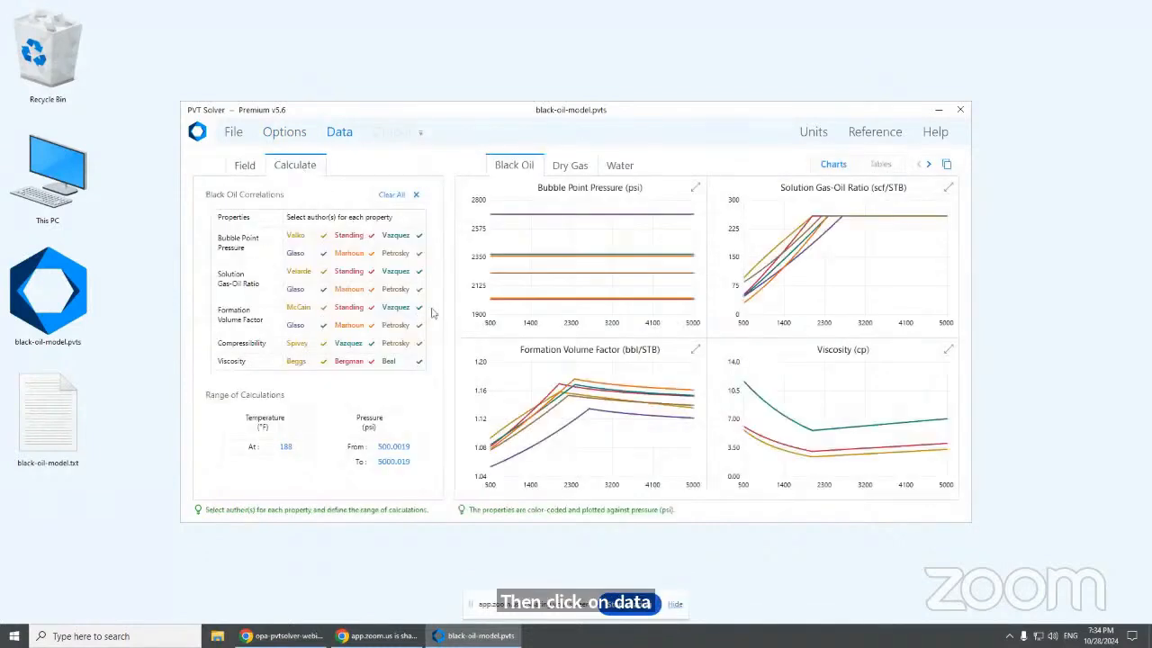
{"action": "left_click", "coordinate": [246, 169]}
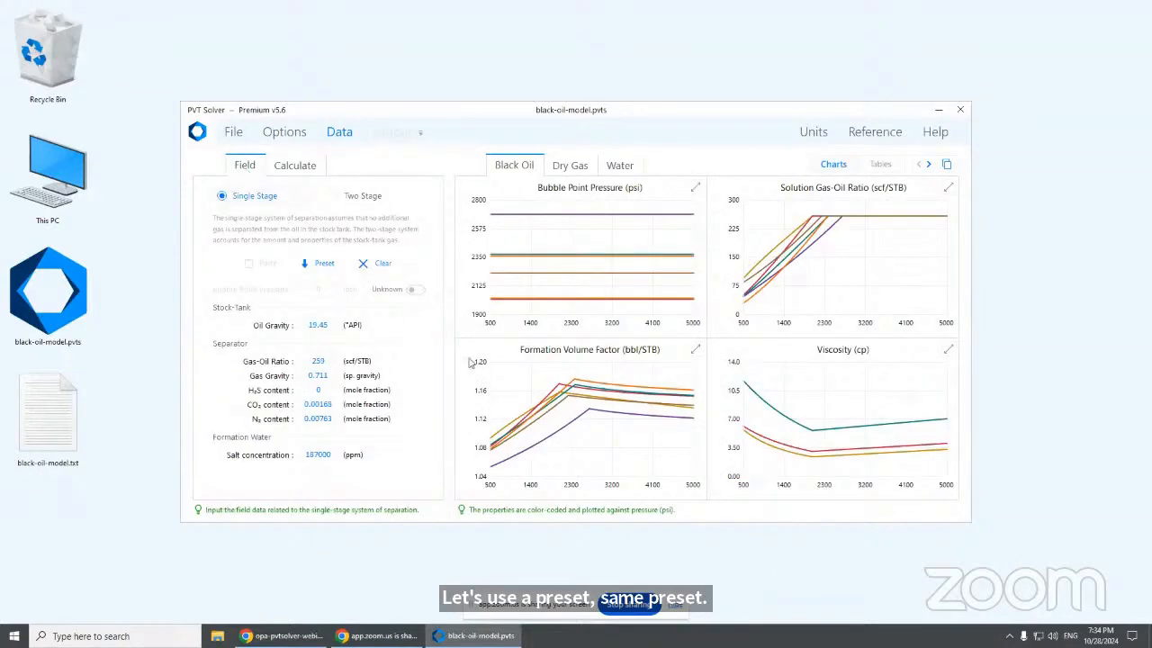
{"action": "mouse_move", "coordinate": [517, 230]}
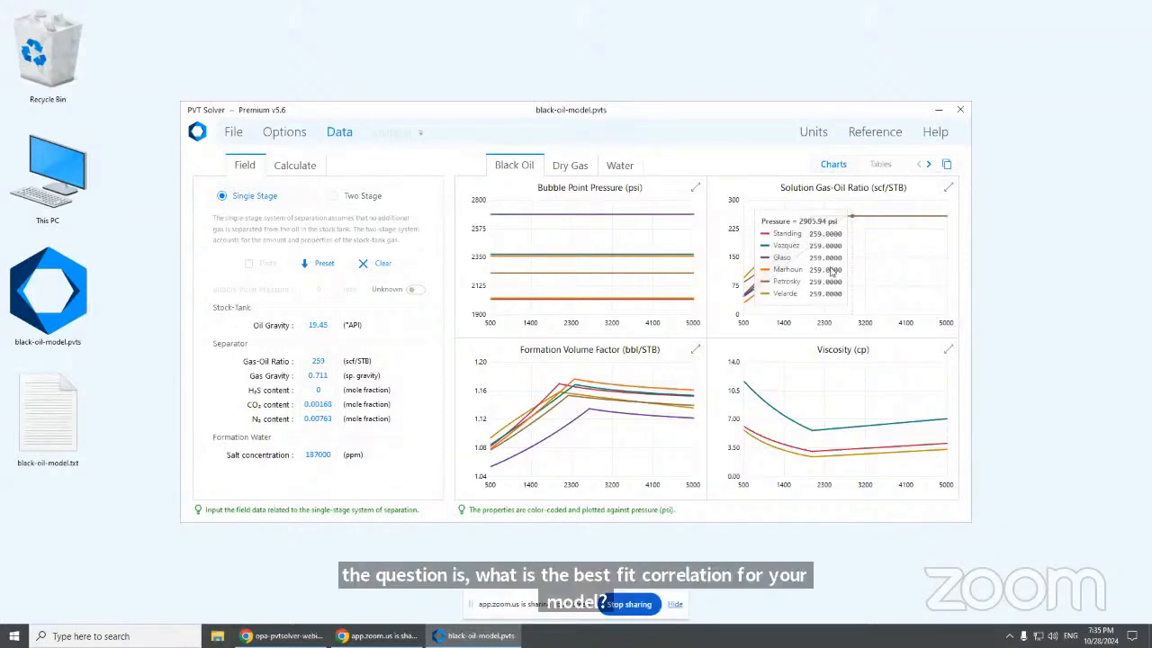
{"action": "left_click", "coordinate": [572, 168]}
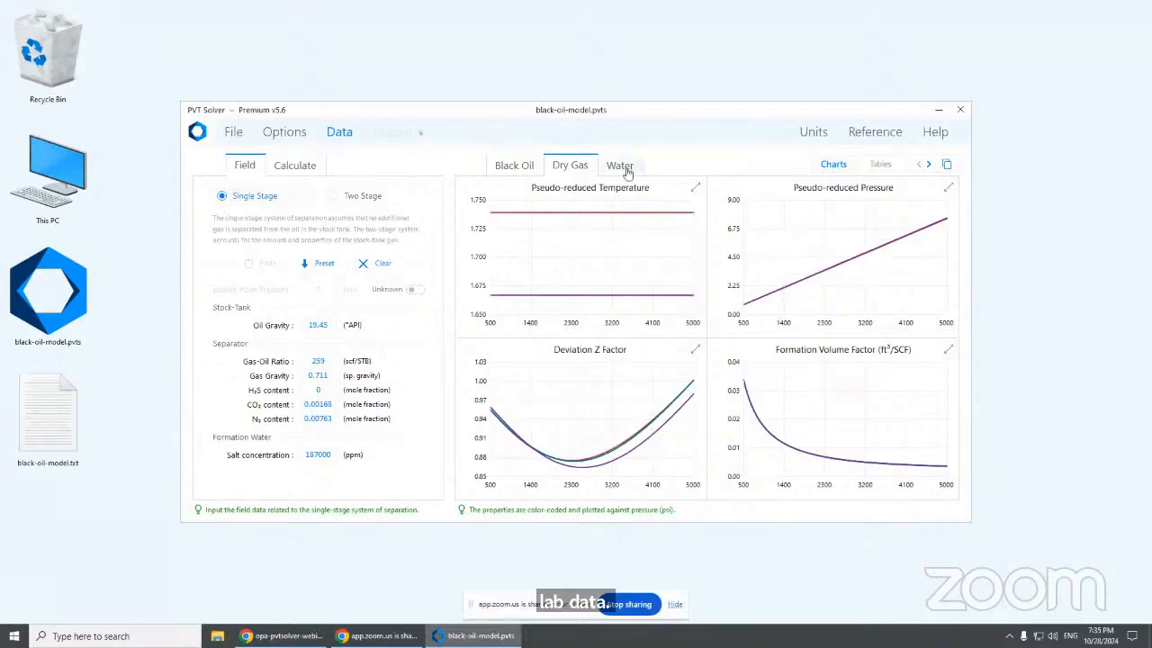
{"action": "left_click", "coordinate": [929, 166]}
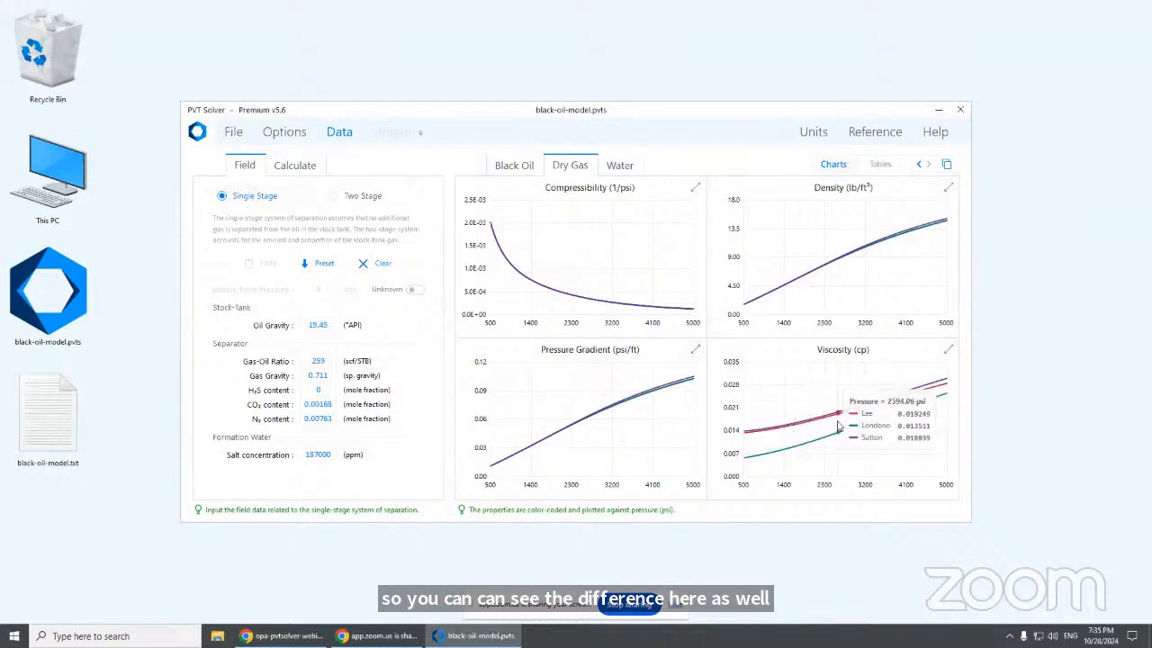
{"action": "left_click", "coordinate": [515, 166]}
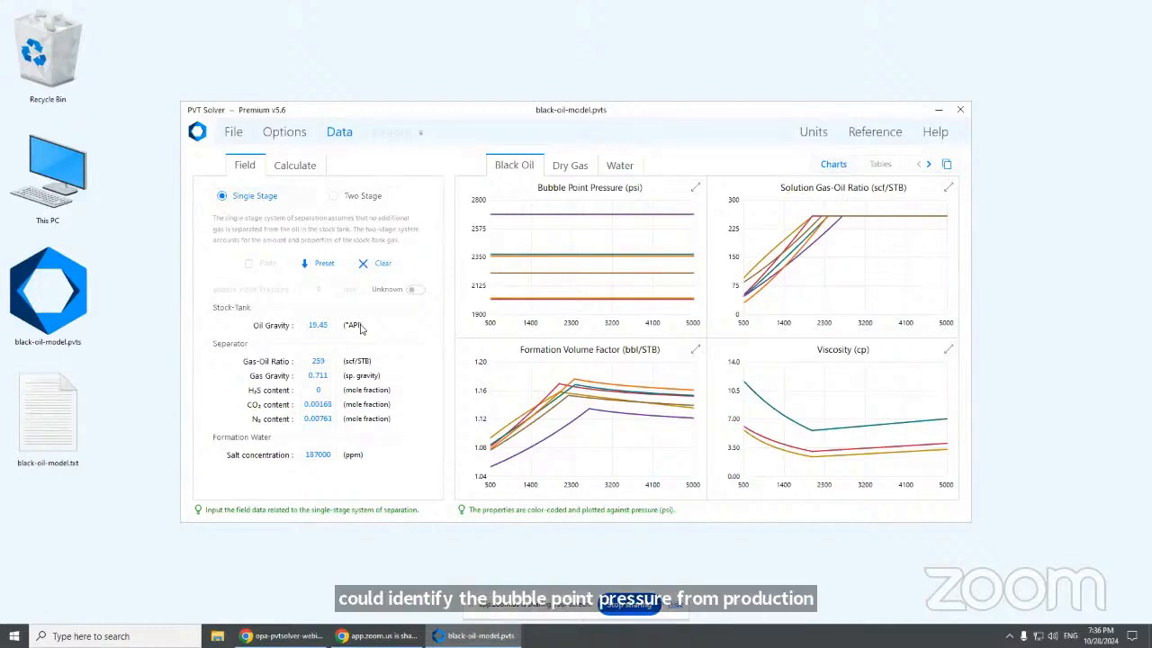
Mark the bubble point pressure as known and enter 2750 psi
{"action": "left_click", "coordinate": [416, 290]}
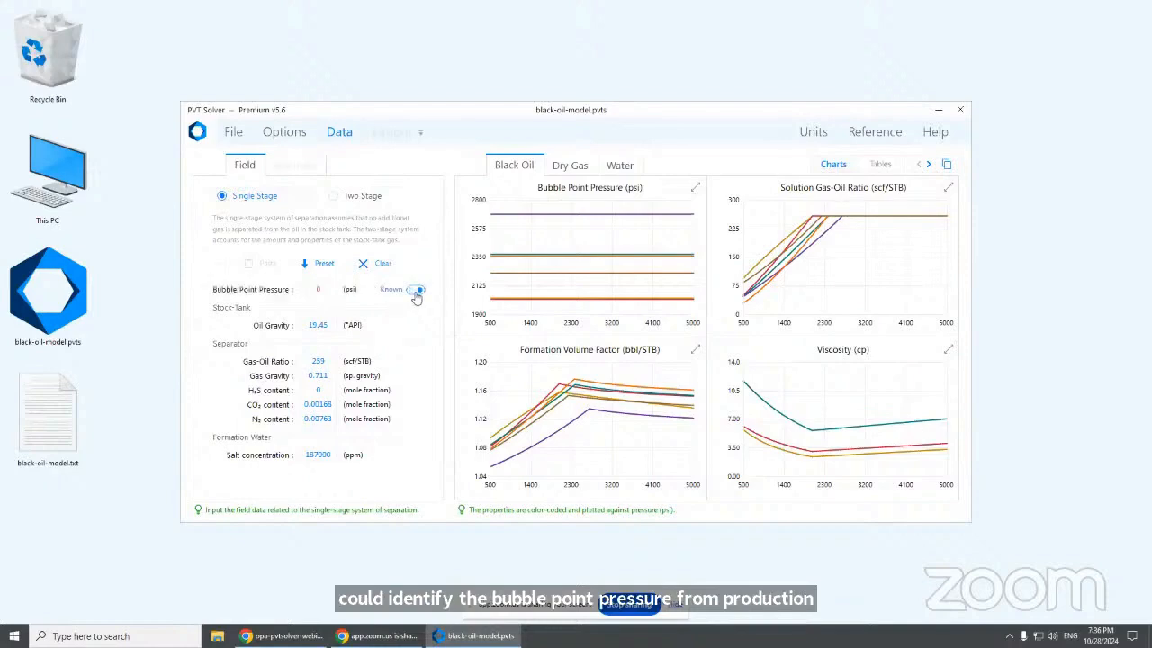
{"action": "left_click", "coordinate": [326, 290]}
{"action": "type", "text": "2"}
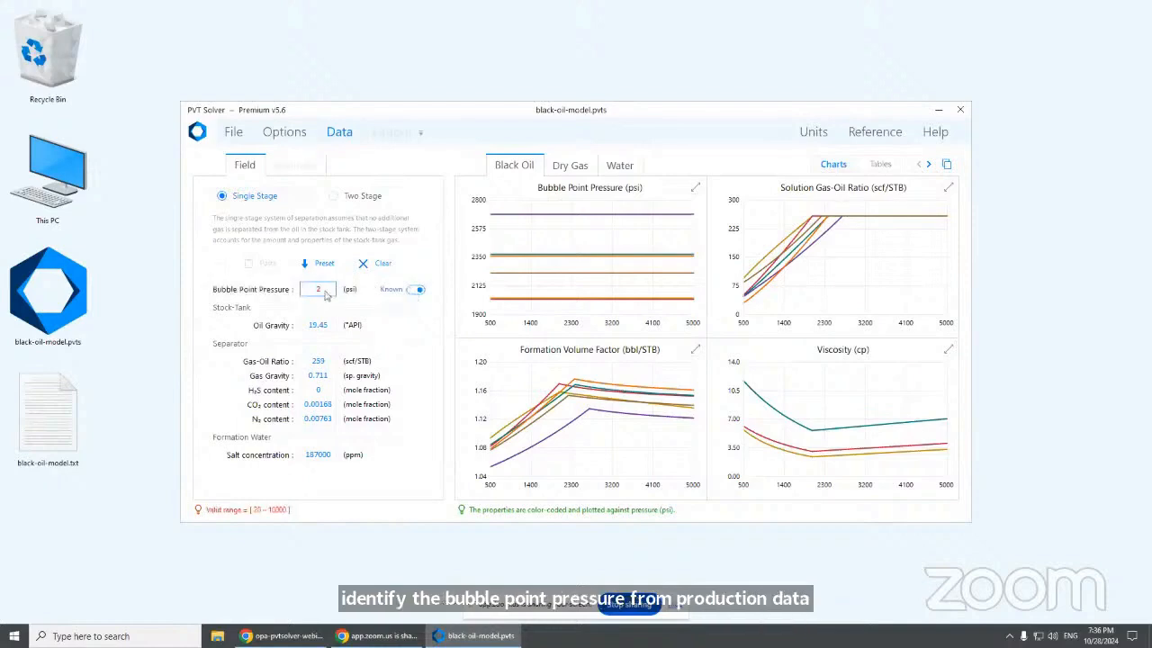
{"action": "type", "text": "750"}
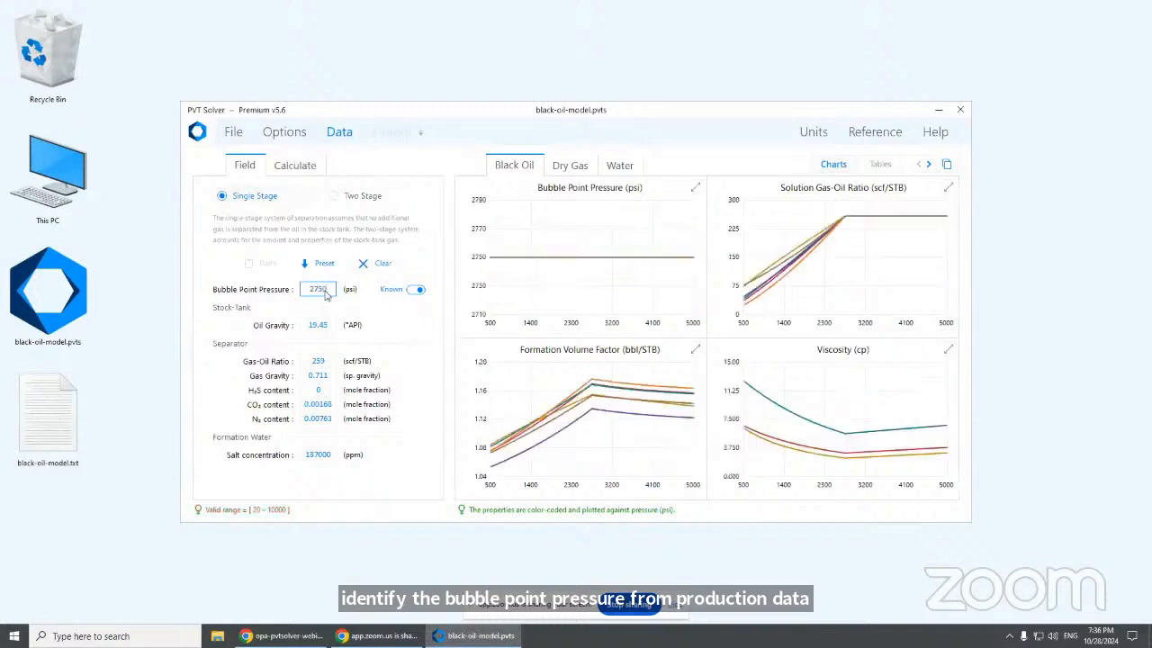
{"action": "key", "text": "Tab"}
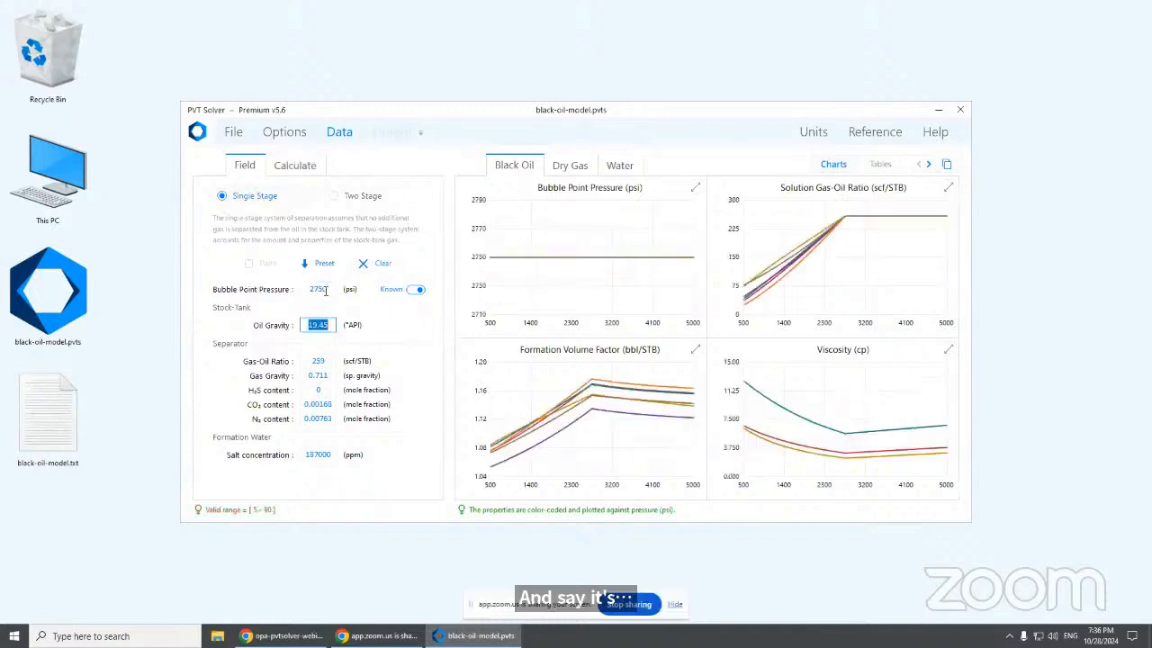
{"action": "key", "text": "Tab"}
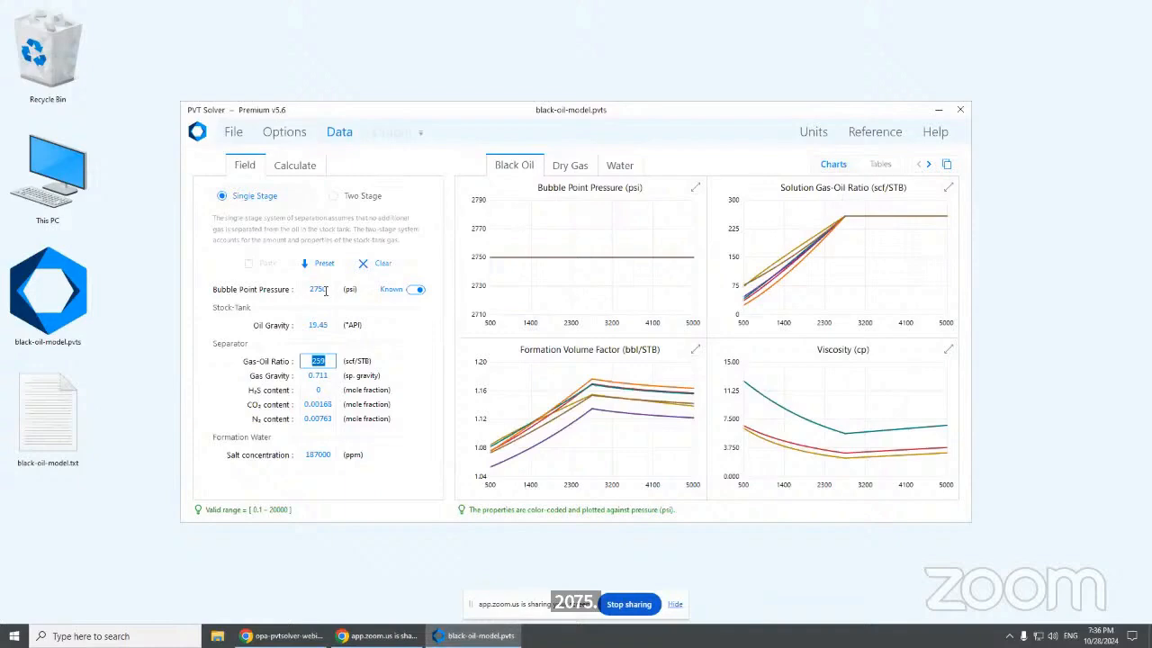
{"action": "left_click", "coordinate": [319, 289]}
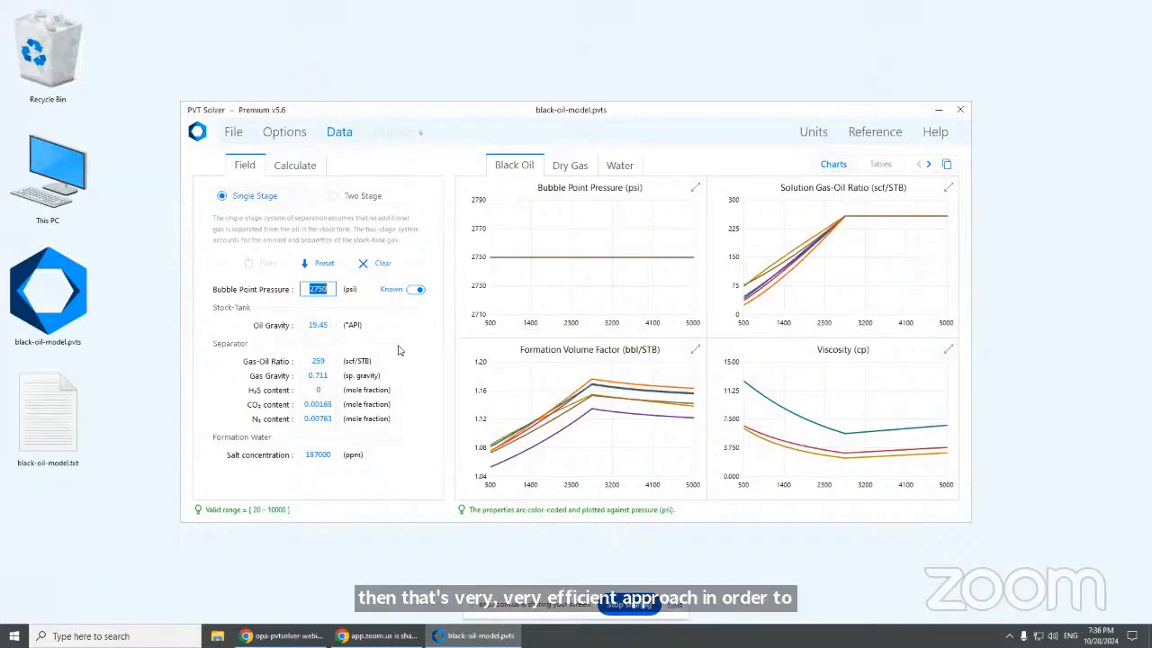
Step through the remaining field inputs and switch to a two-stage separation system
{"action": "key", "text": "Tab"}
{"action": "key", "text": "Tab"}
{"action": "key", "text": "Tab"}
{"action": "key", "text": "Tab"}
{"action": "key", "text": "Tab"}
{"action": "key", "text": "Tab"}
{"action": "key", "text": "Tab"}
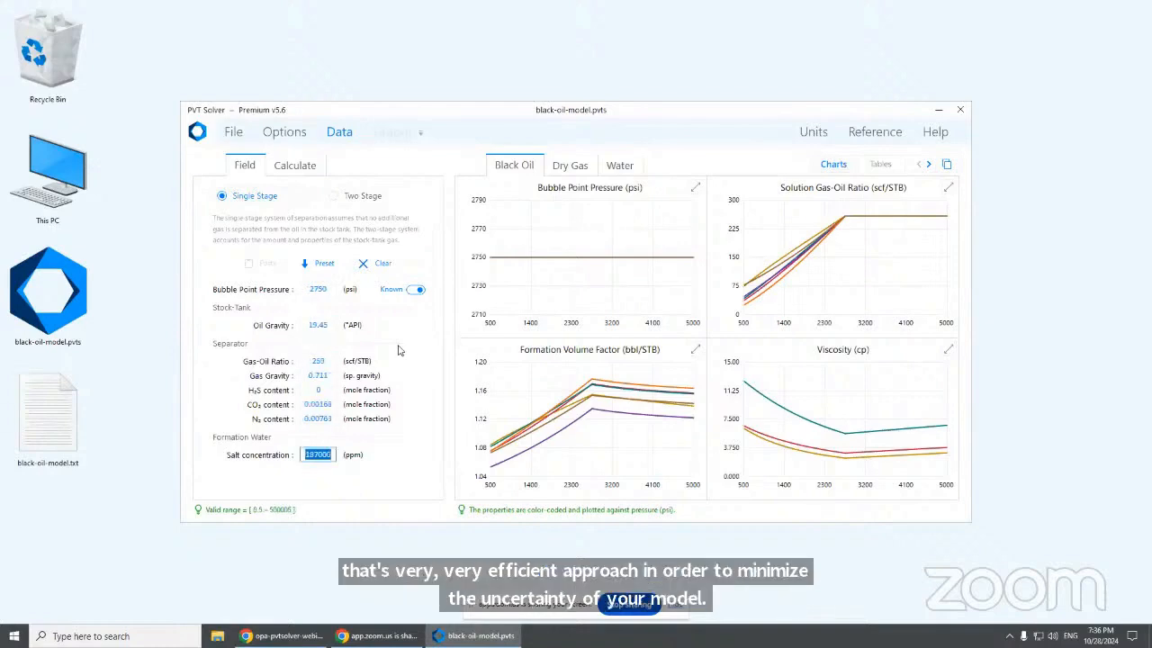
{"action": "key", "text": "Tab"}
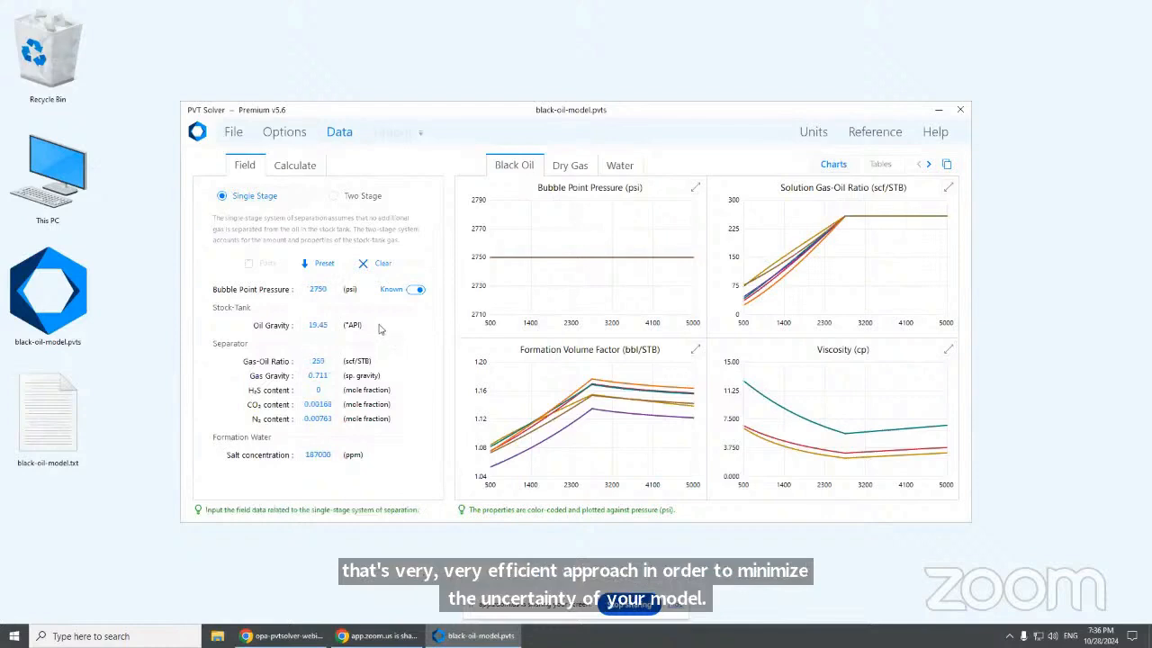
{"action": "left_click", "coordinate": [372, 201]}
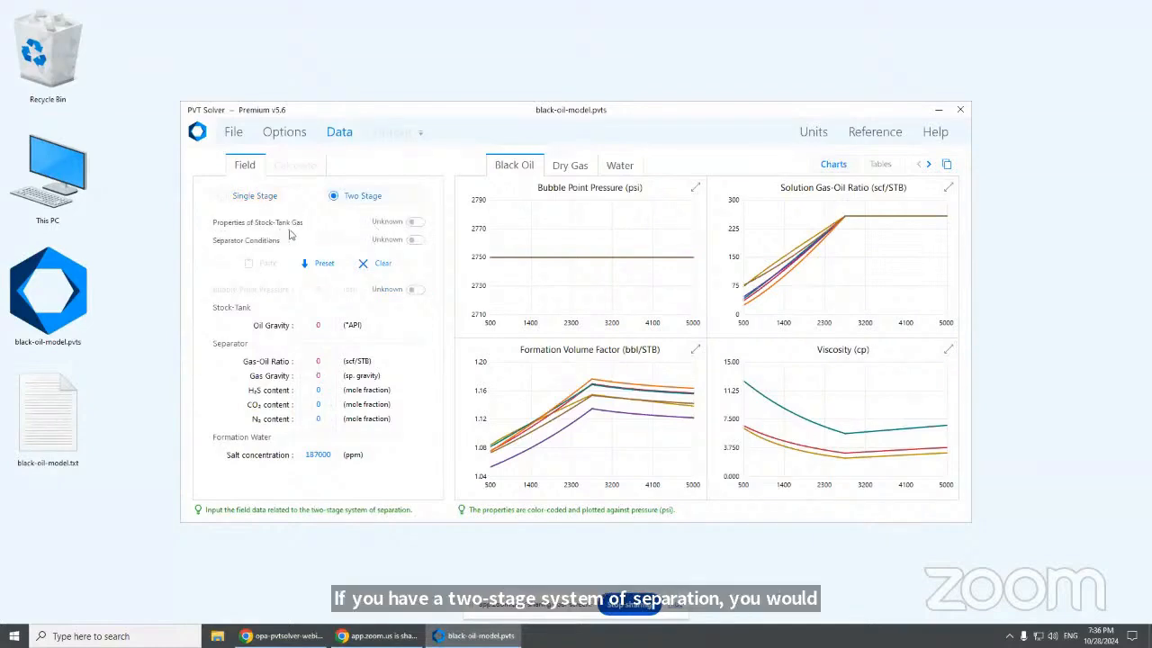
Compare known stock-tank gas with known separator conditions, loading preset data for known stock-tank gas
{"action": "left_click", "coordinate": [416, 223]}
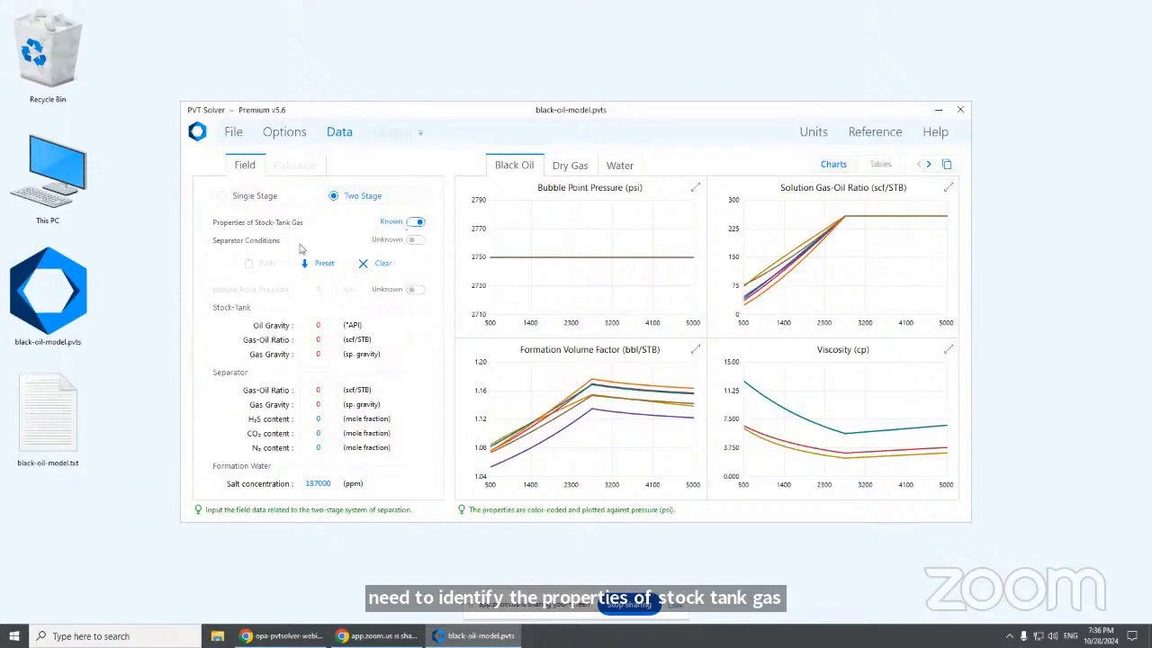
{"action": "left_click", "coordinate": [415, 241]}
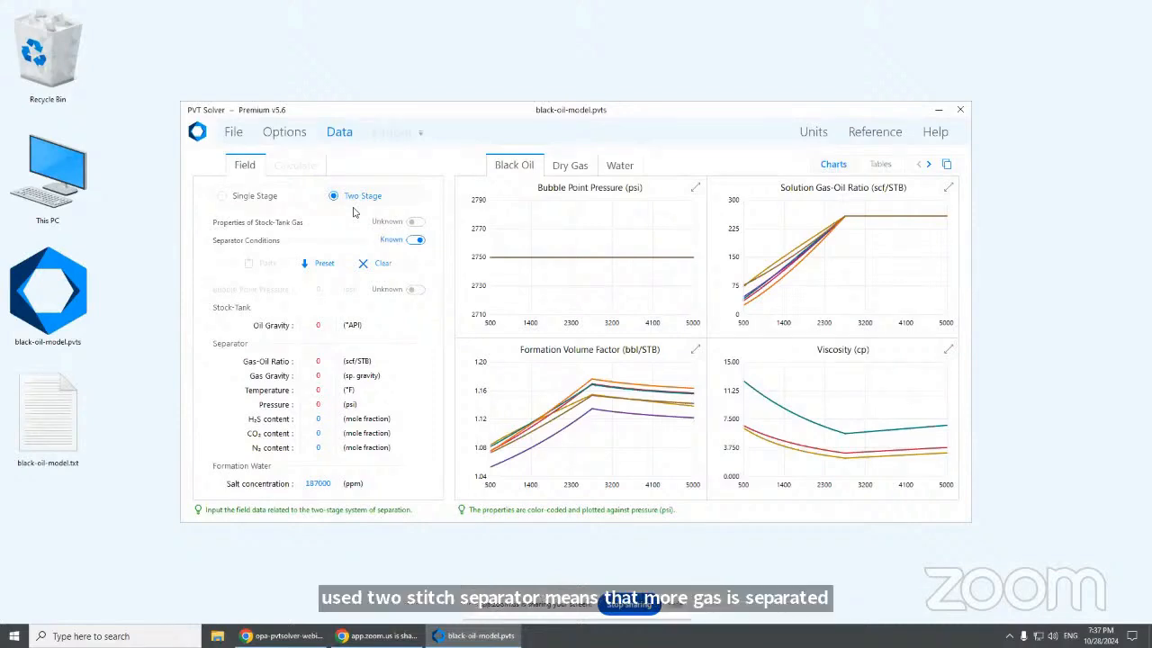
{"action": "left_click", "coordinate": [417, 224]}
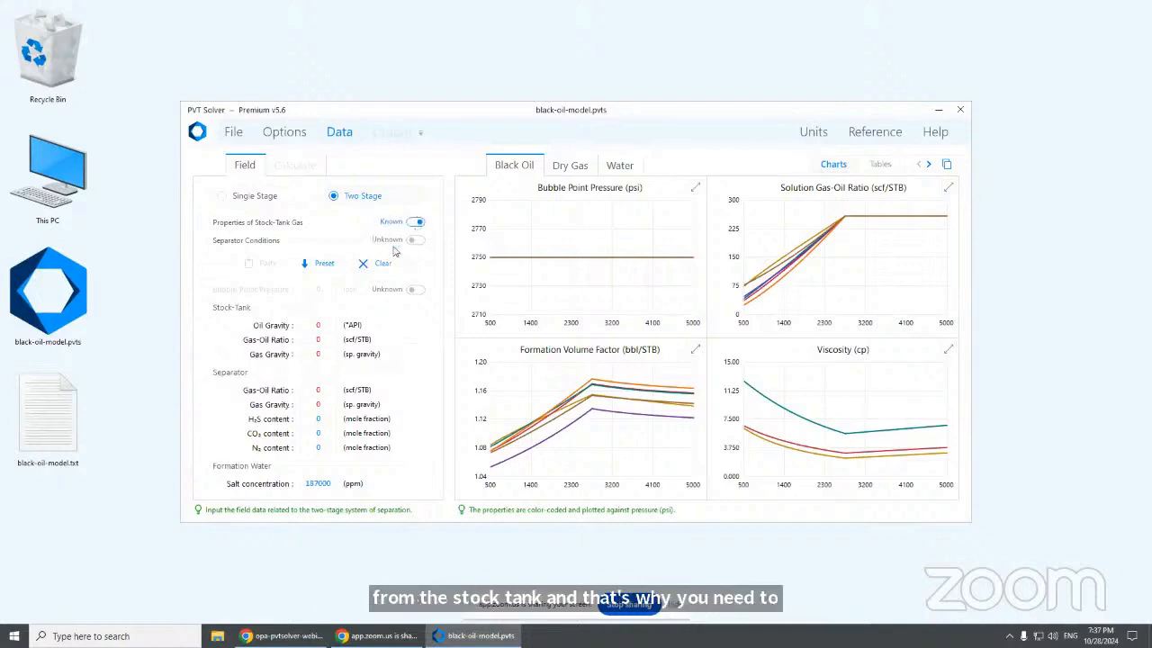
{"action": "left_click", "coordinate": [320, 269]}
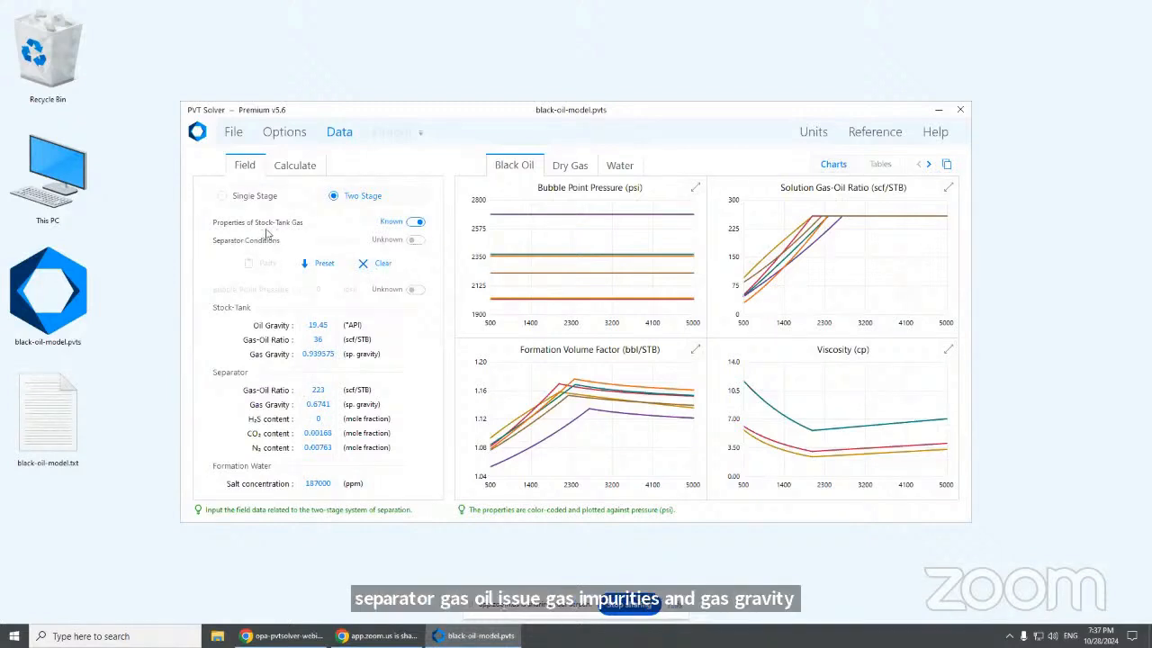
{"action": "left_click", "coordinate": [415, 241]}
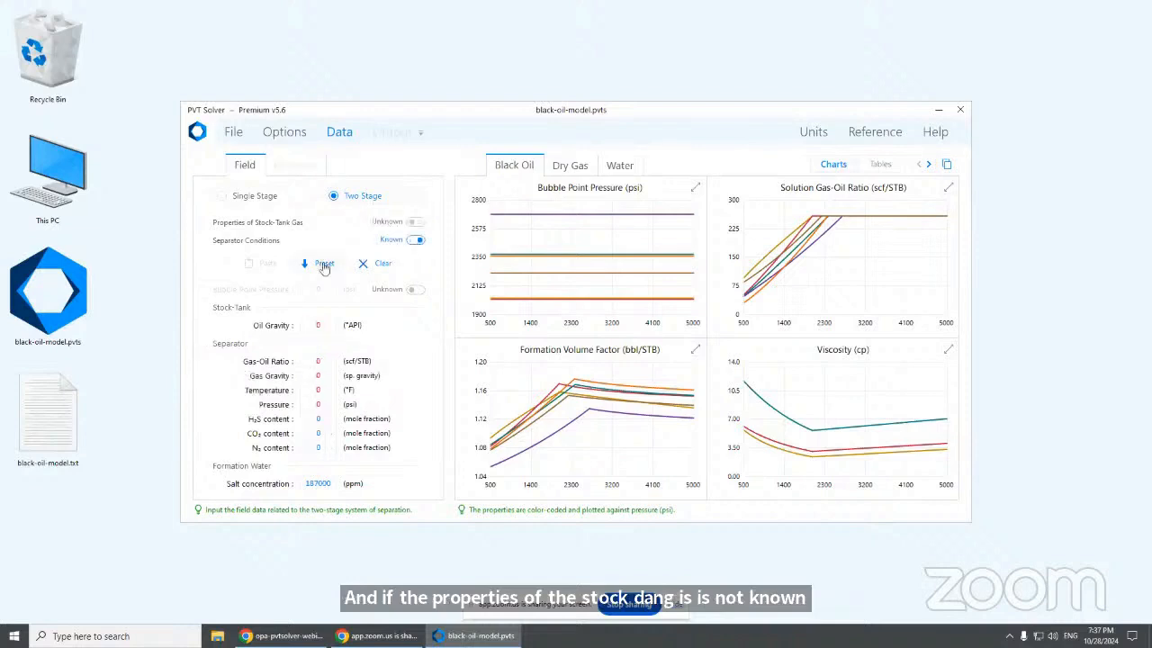
Load preset two-stage data with separator conditions known, then unknown, and go to Units
{"action": "left_click", "coordinate": [322, 266]}
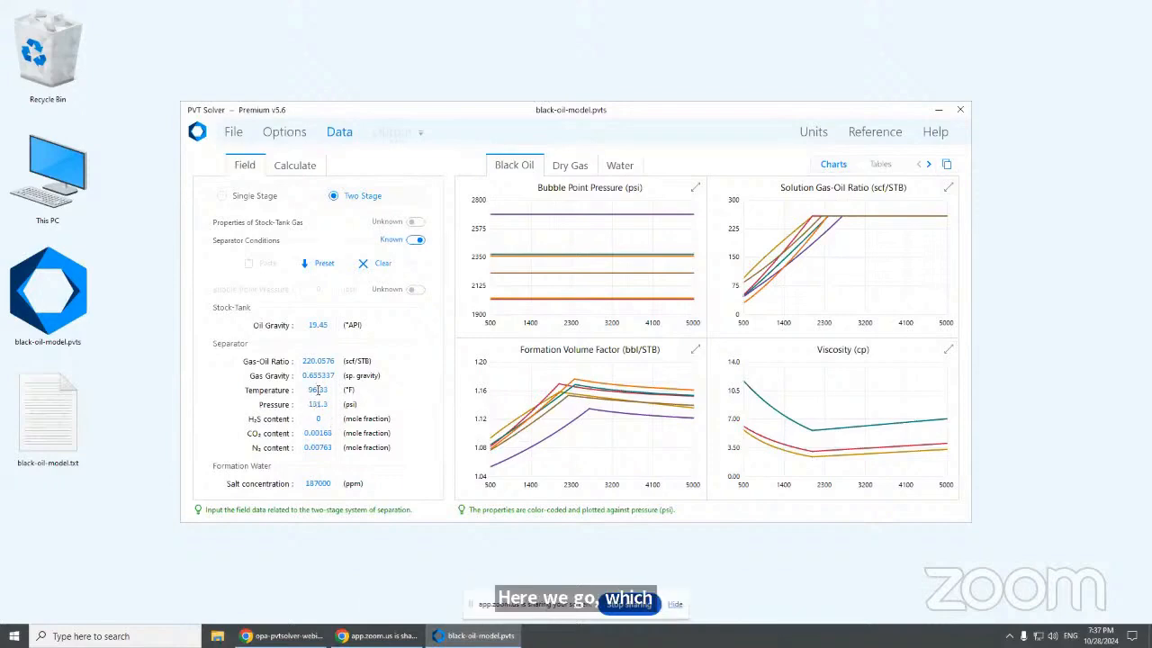
{"action": "left_click", "coordinate": [414, 245]}
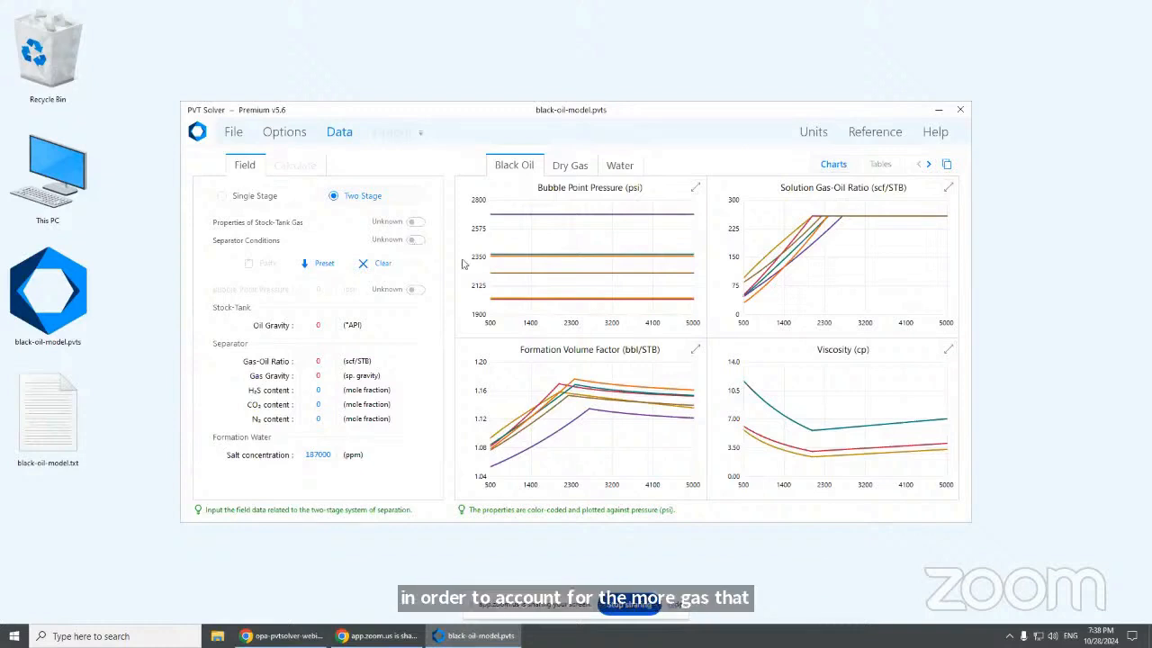
{"action": "left_click", "coordinate": [322, 270]}
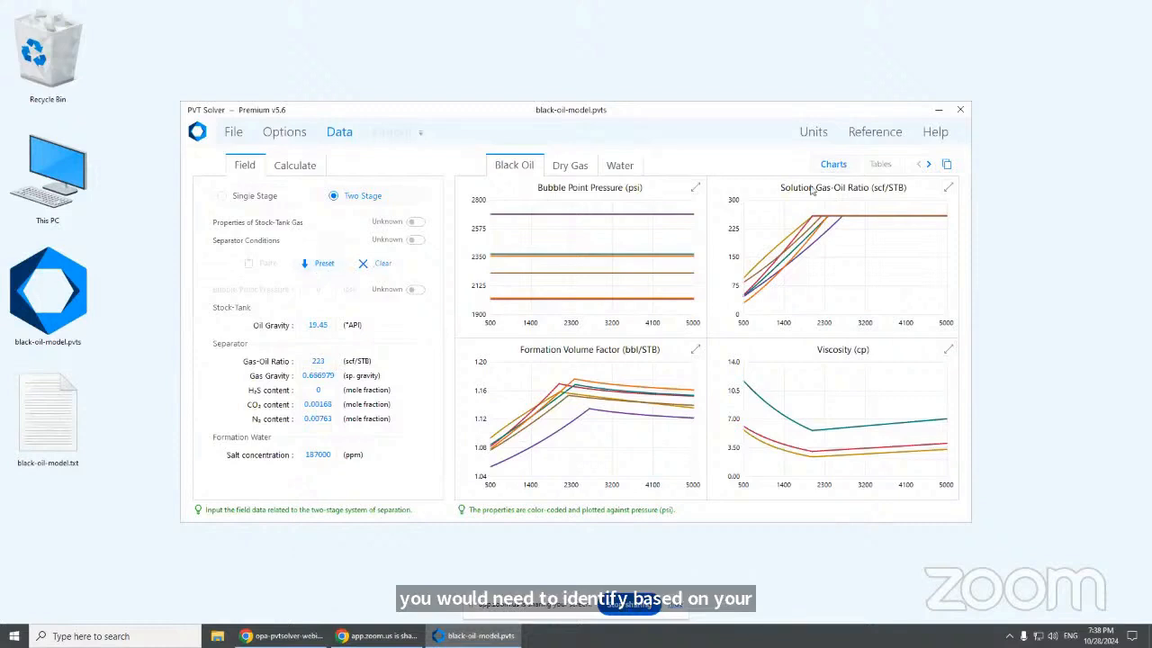
{"action": "left_click", "coordinate": [826, 138]}
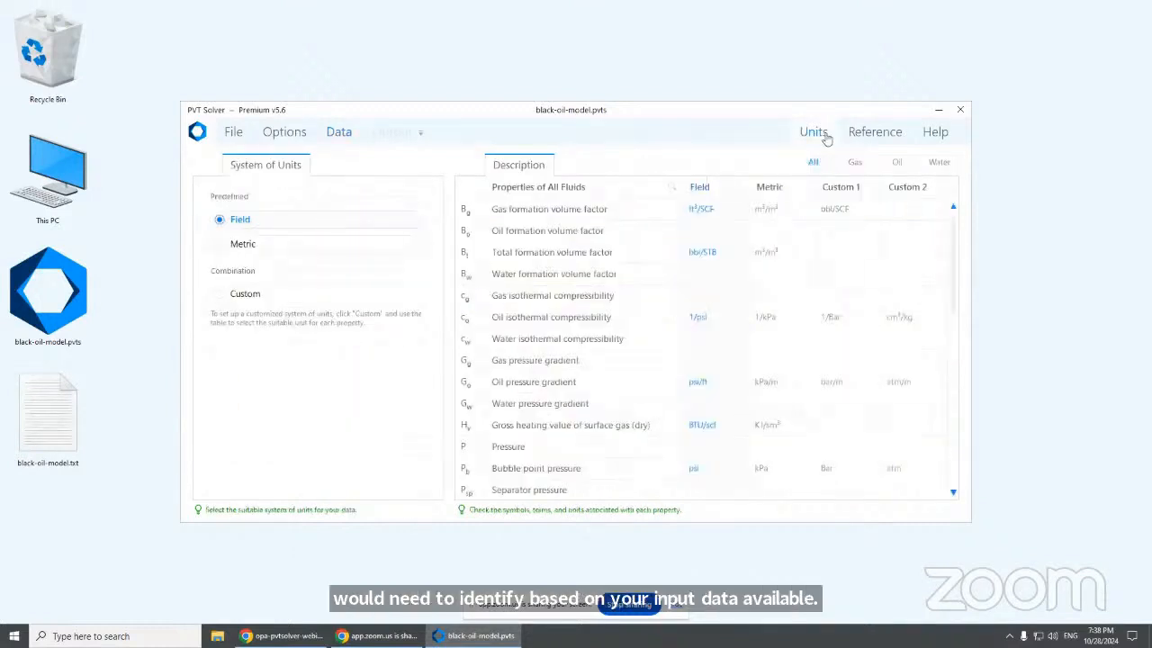
Switch to custom units: Mscf/STB for gas-oil ratio, kohm.m resistivity, g/g salt concentration
{"action": "scroll", "coordinate": [666, 303], "scroll_direction": "down", "scroll_amount": 4}
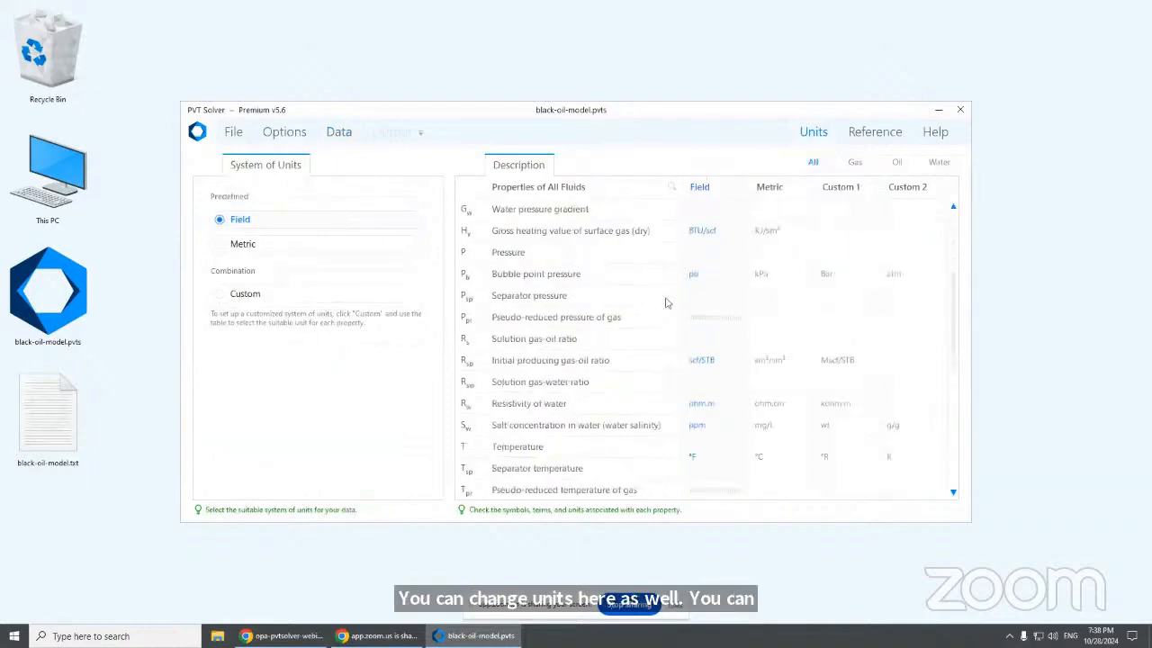
{"action": "scroll", "coordinate": [666, 302], "scroll_direction": "down", "scroll_amount": 1}
{"action": "scroll", "coordinate": [666, 302], "scroll_direction": "up", "scroll_amount": 2}
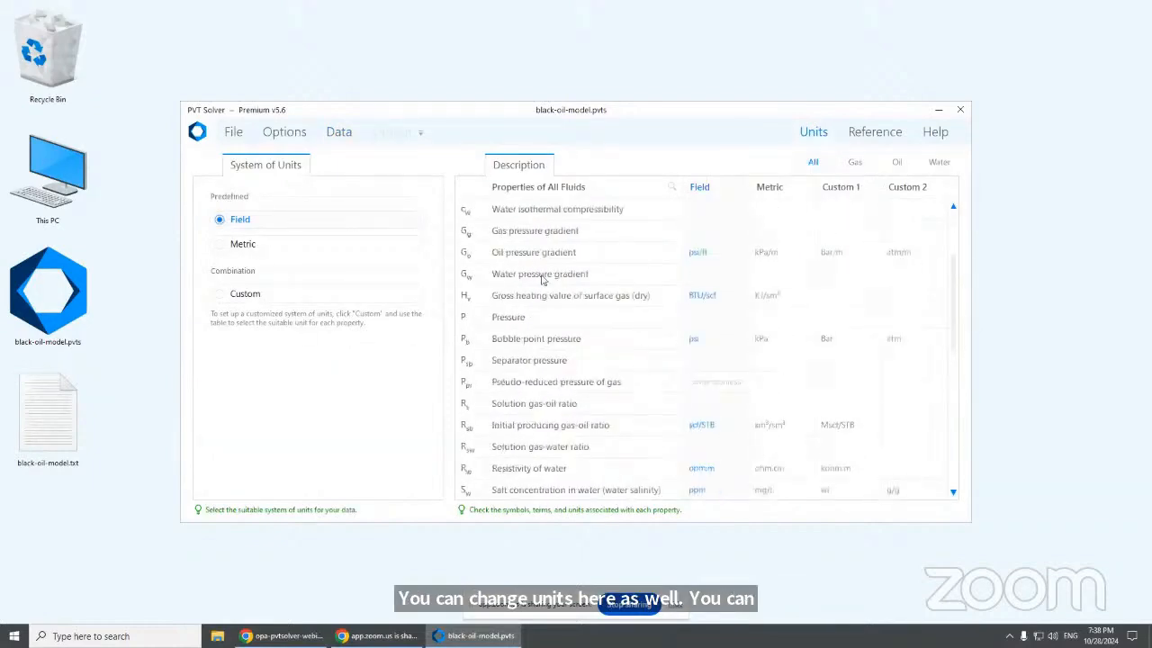
{"action": "left_click", "coordinate": [373, 248]}
{"action": "scroll", "coordinate": [747, 309], "scroll_direction": "down", "scroll_amount": 1}
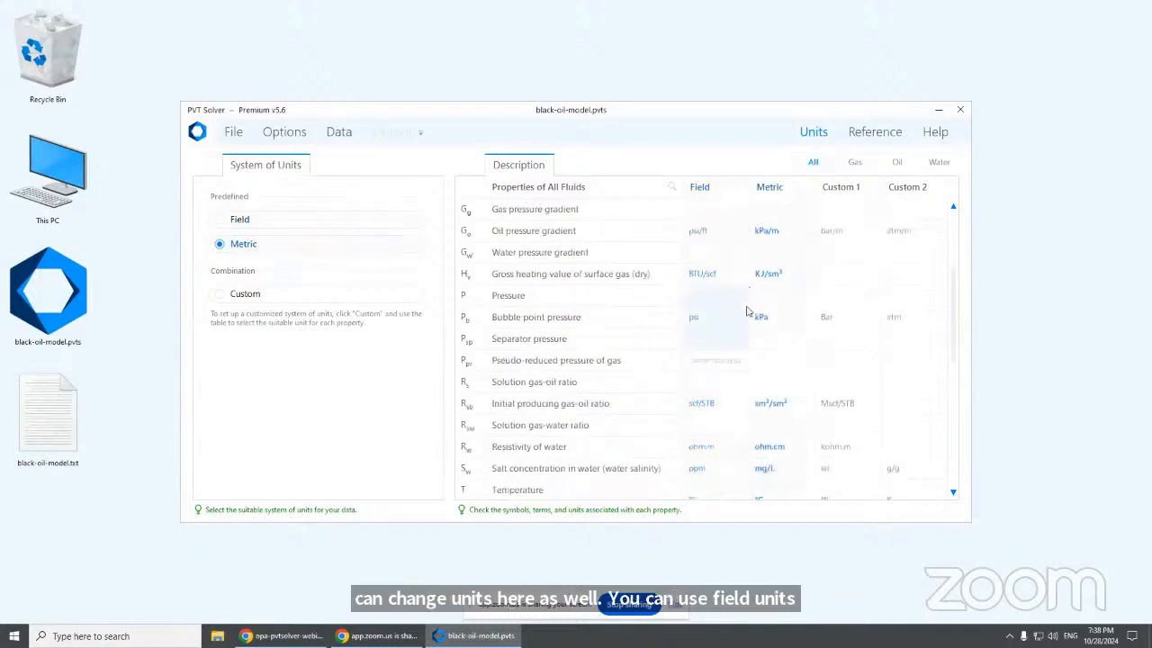
{"action": "left_click", "coordinate": [373, 297]}
{"action": "left_click", "coordinate": [844, 376]}
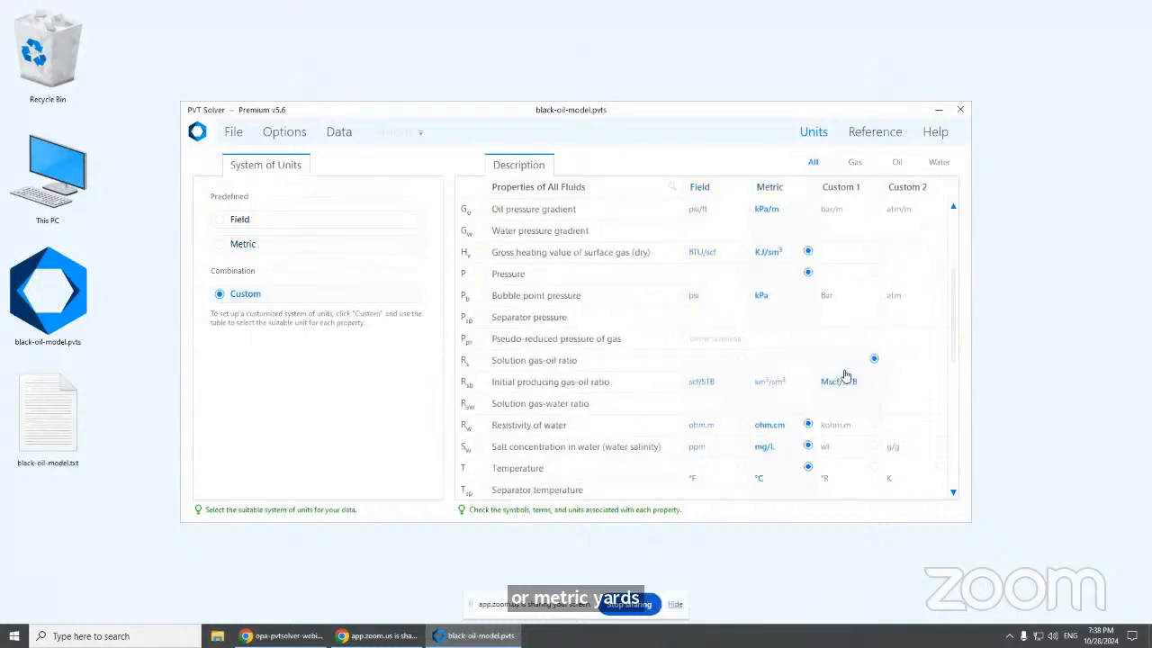
{"action": "scroll", "coordinate": [846, 359], "scroll_direction": "down", "scroll_amount": 2}
{"action": "left_click", "coordinate": [839, 339]}
{"action": "left_click", "coordinate": [899, 363]}
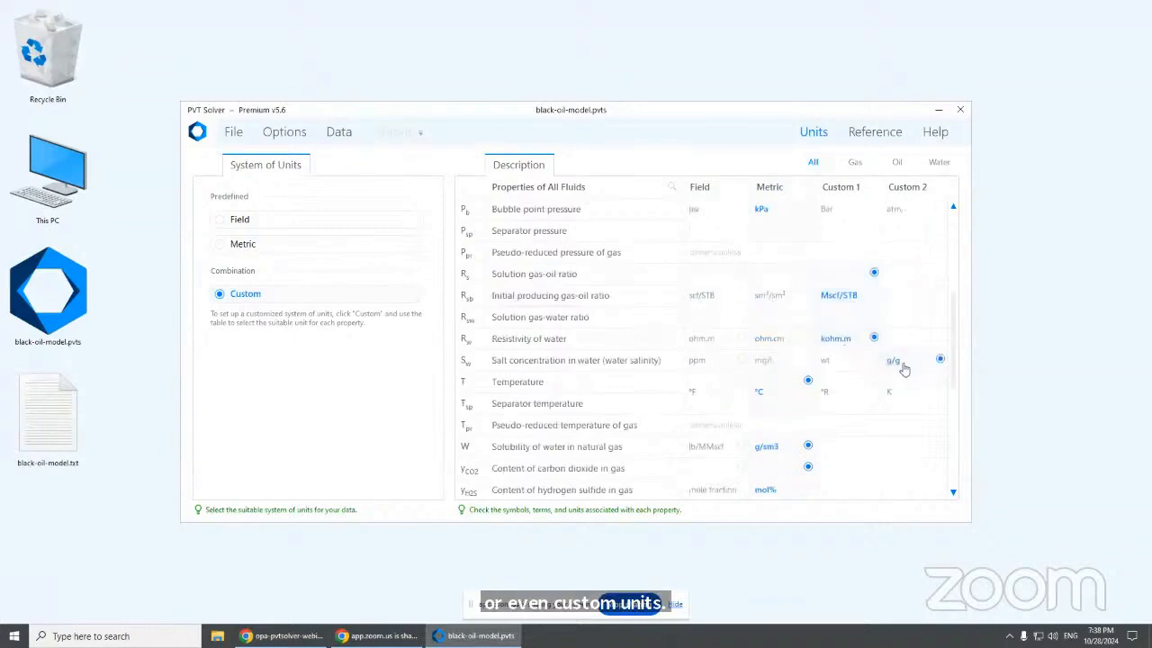
Use kg/m³ for gas, oil and water specific gravity and mPa.s for oil viscosity
{"action": "scroll", "coordinate": [822, 337], "scroll_direction": "down", "scroll_amount": 4}
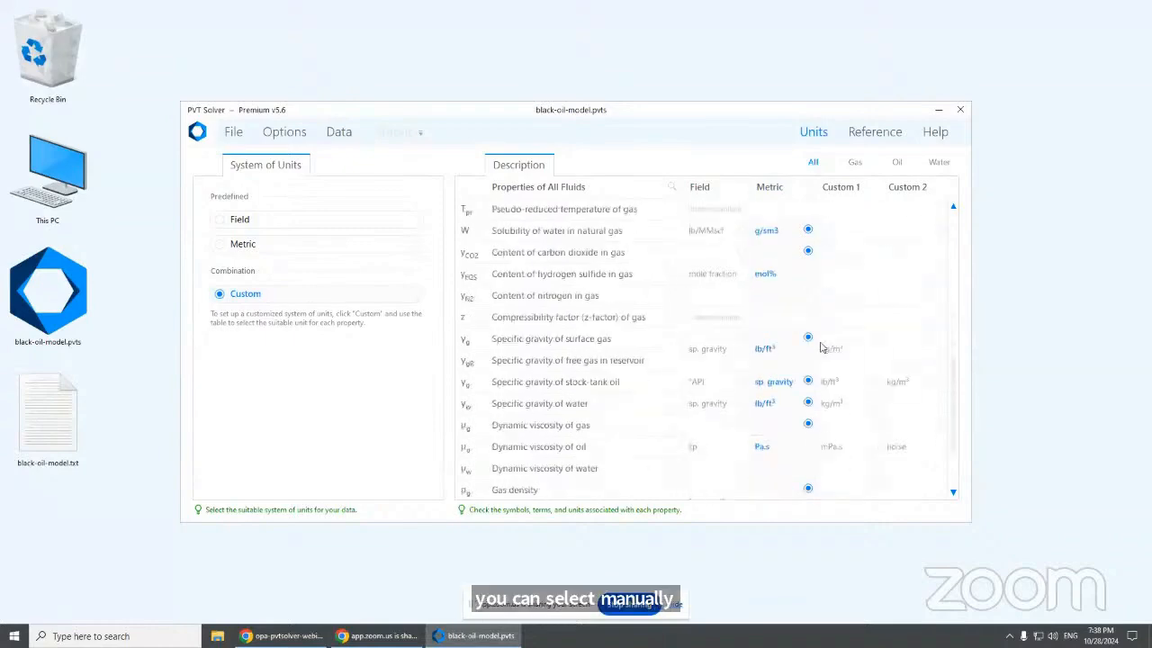
{"action": "left_click", "coordinate": [828, 348]}
{"action": "left_click", "coordinate": [896, 381]}
{"action": "left_click", "coordinate": [832, 403]}
{"action": "scroll", "coordinate": [843, 402], "scroll_direction": "down", "scroll_amount": 1}
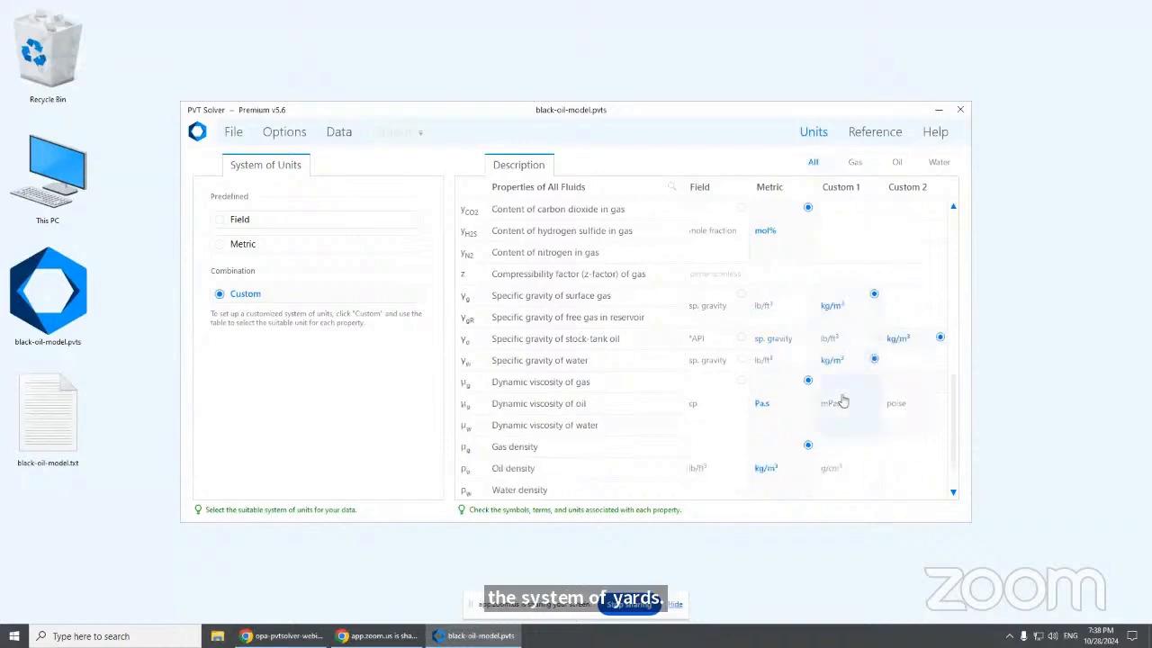
{"action": "scroll", "coordinate": [844, 401], "scroll_direction": "down", "scroll_amount": 1}
{"action": "left_click", "coordinate": [834, 361]}
{"action": "scroll", "coordinate": [858, 429], "scroll_direction": "down", "scroll_amount": 1}
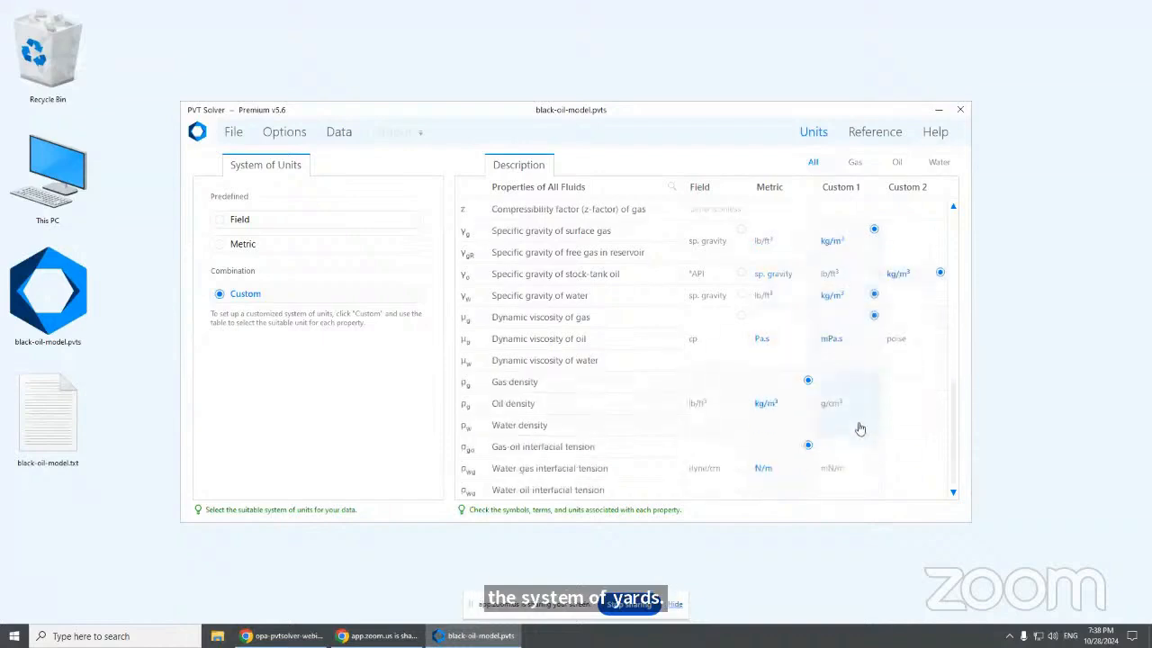
{"action": "scroll", "coordinate": [860, 428], "scroll_direction": "up", "scroll_amount": 6}
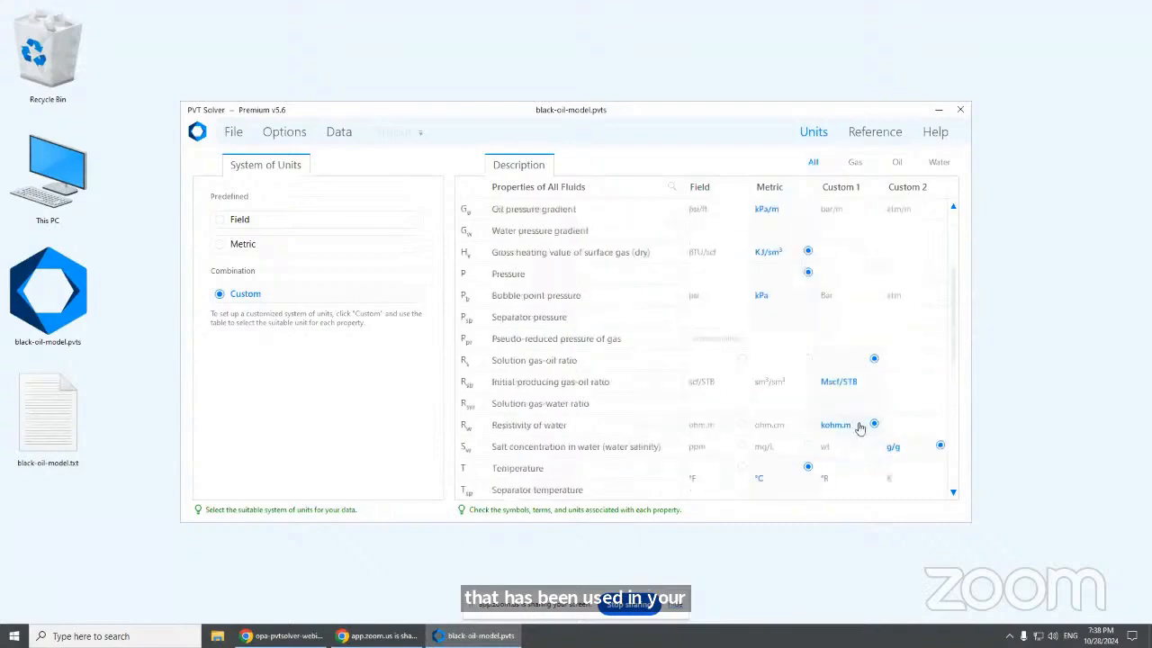
Filter the units list by dry gas, black oil, water and all fluids, then choose Field units
{"action": "left_click", "coordinate": [854, 163]}
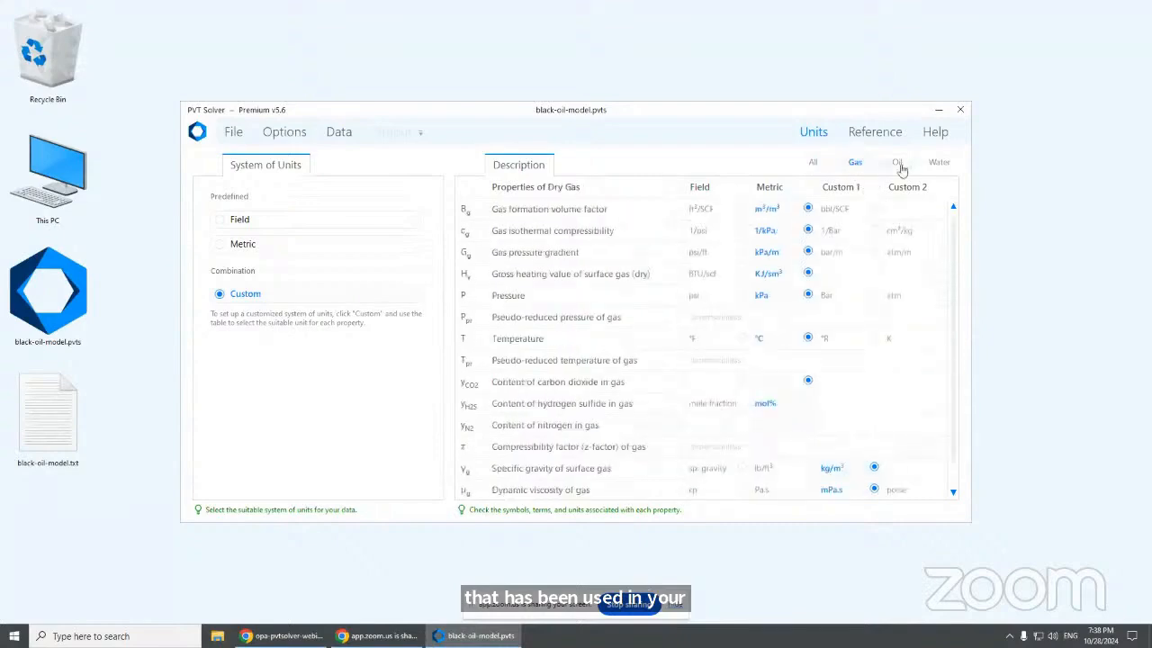
{"action": "left_click", "coordinate": [898, 165]}
{"action": "left_click", "coordinate": [940, 164]}
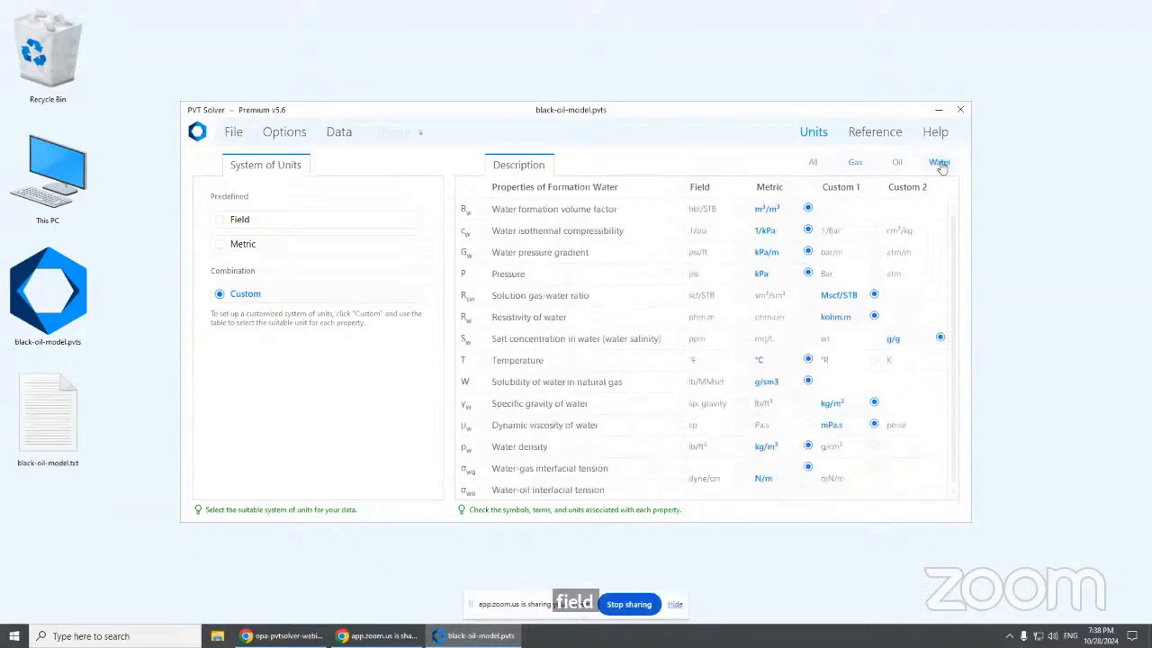
{"action": "left_click", "coordinate": [857, 164]}
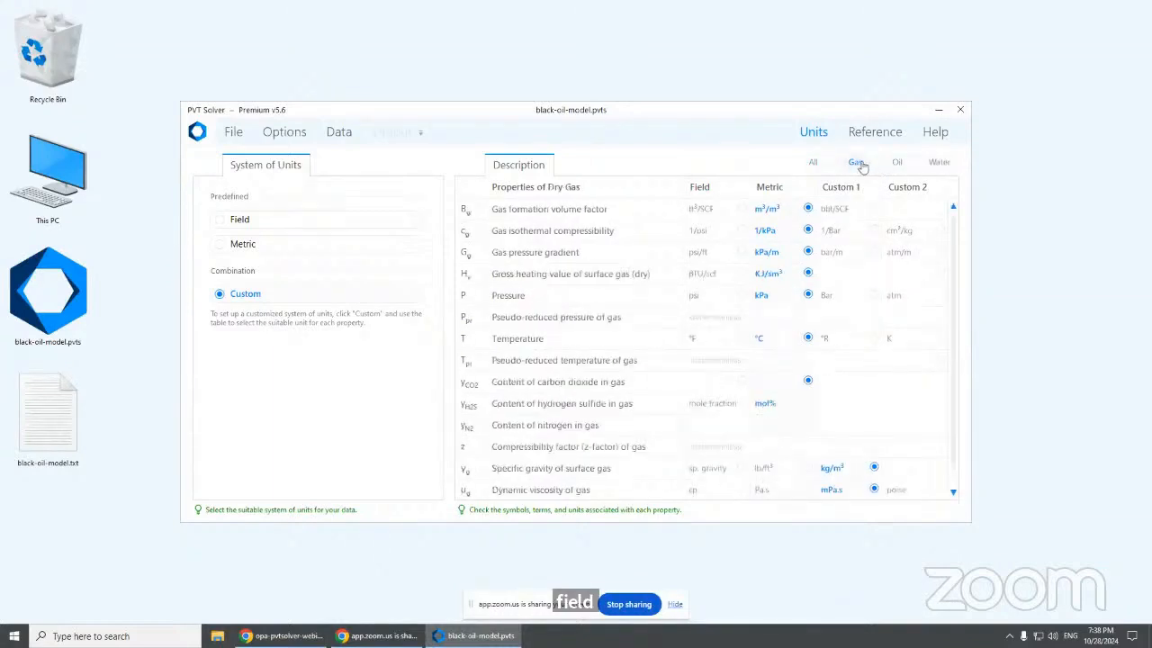
{"action": "left_click", "coordinate": [813, 164]}
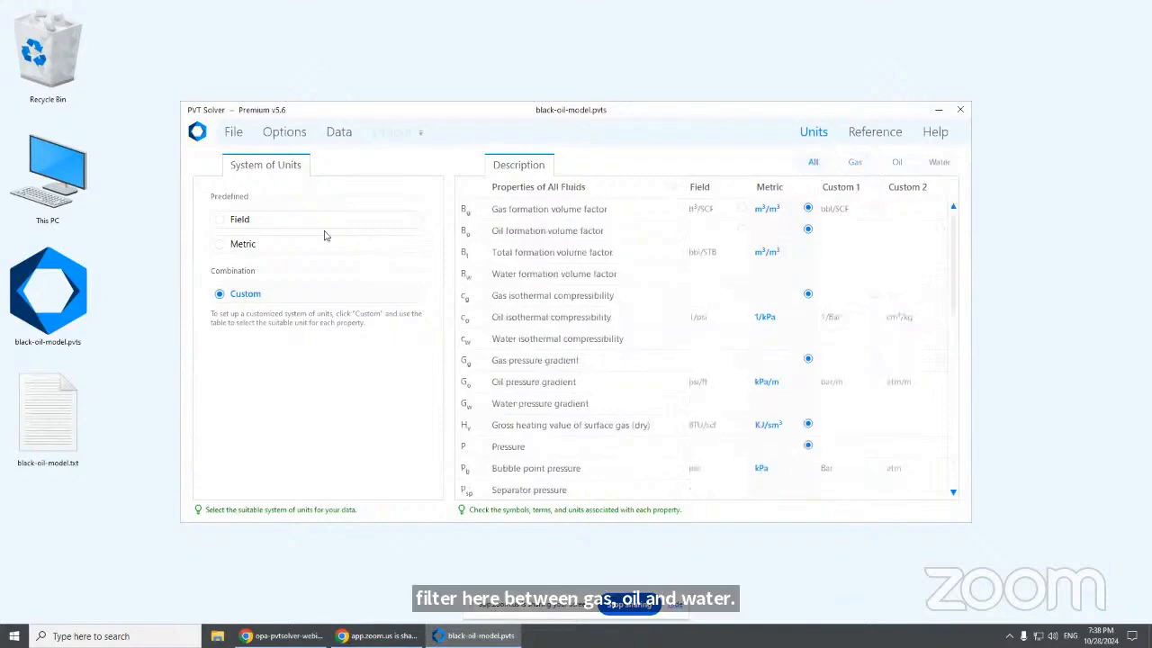
{"action": "left_click", "coordinate": [355, 219]}
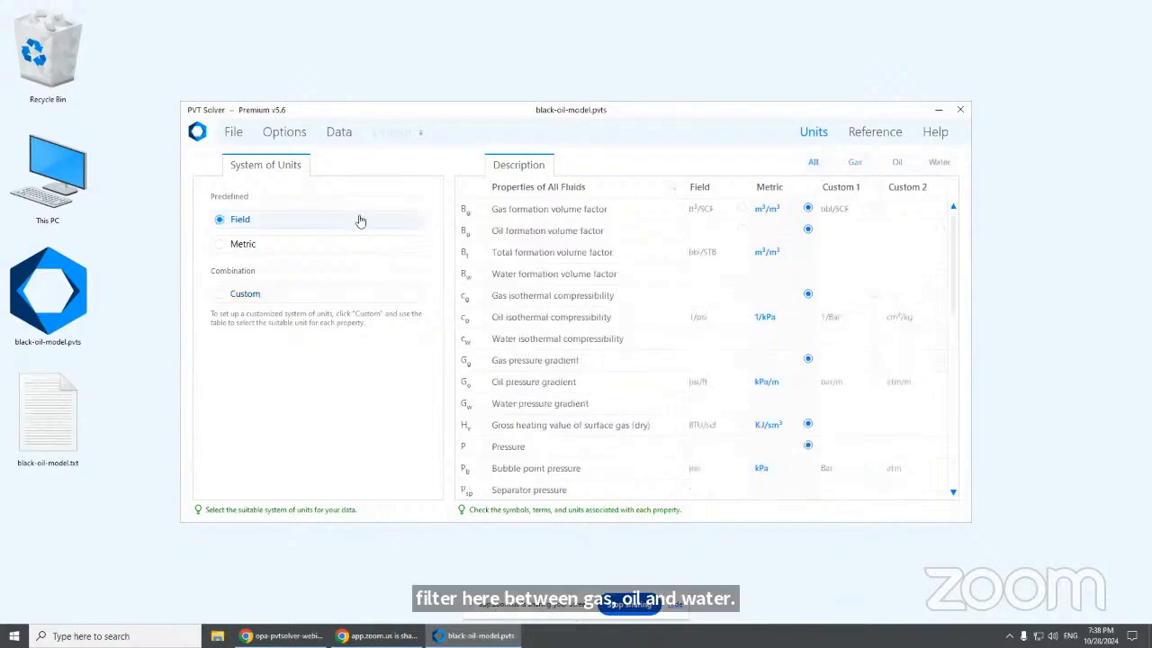
Browse the Used Correlations reference table sorted by fluid type and PVT property
{"action": "left_click", "coordinate": [884, 142]}
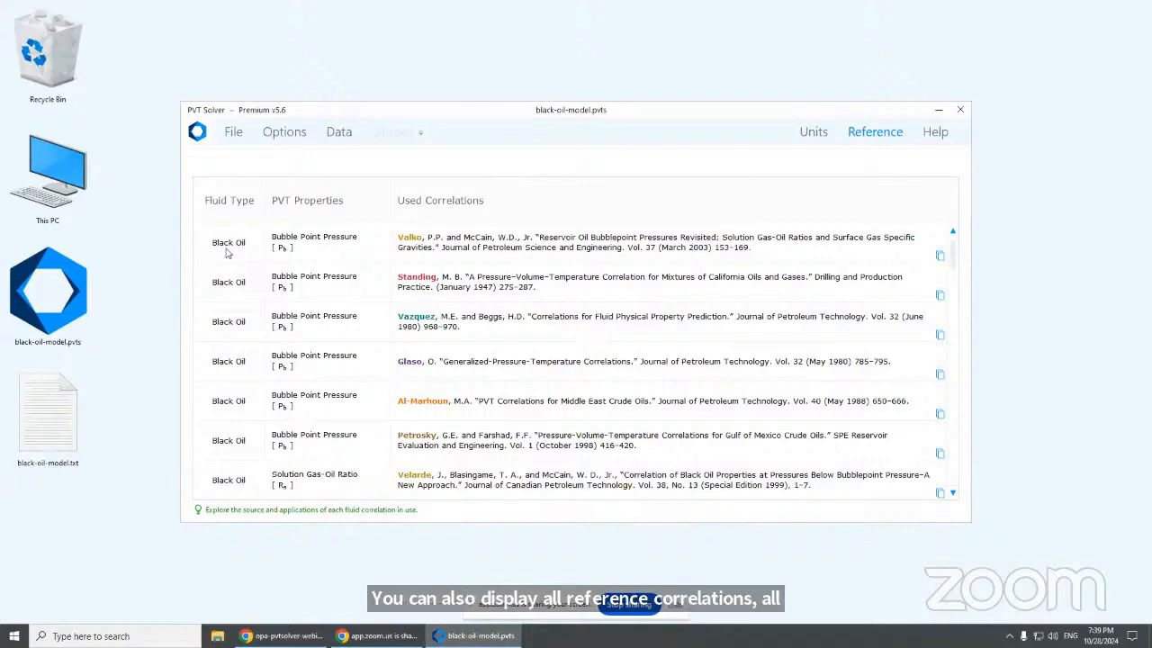
{"action": "scroll", "coordinate": [295, 312], "scroll_direction": "down", "scroll_amount": 5}
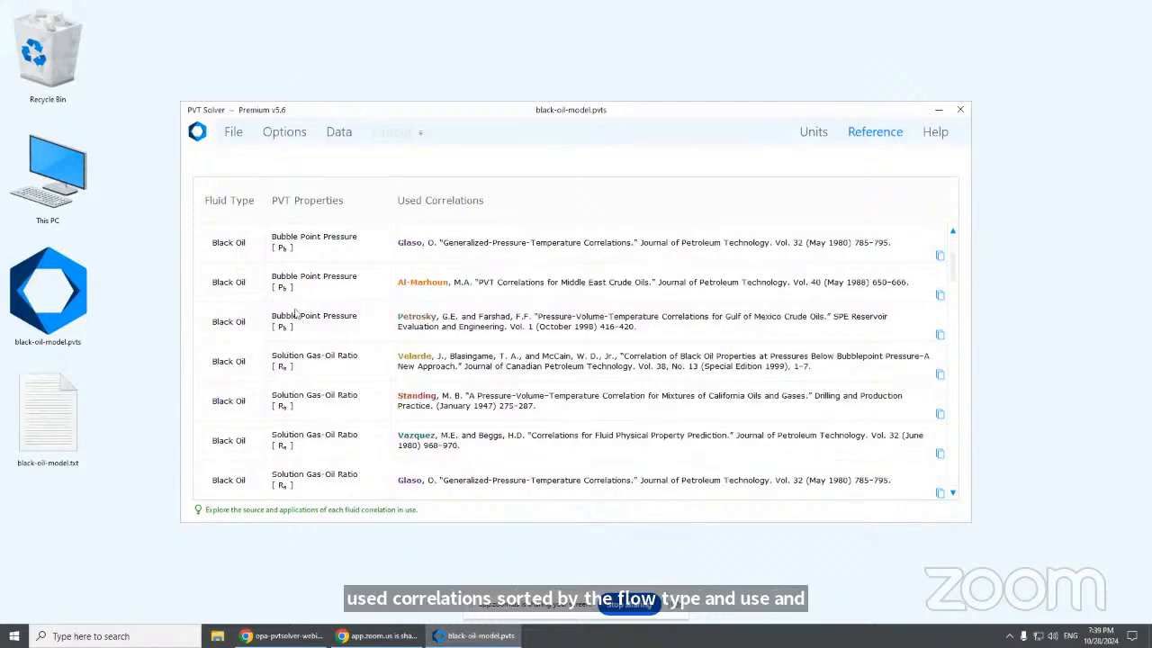
{"action": "scroll", "coordinate": [295, 312], "scroll_direction": "down", "scroll_amount": 6}
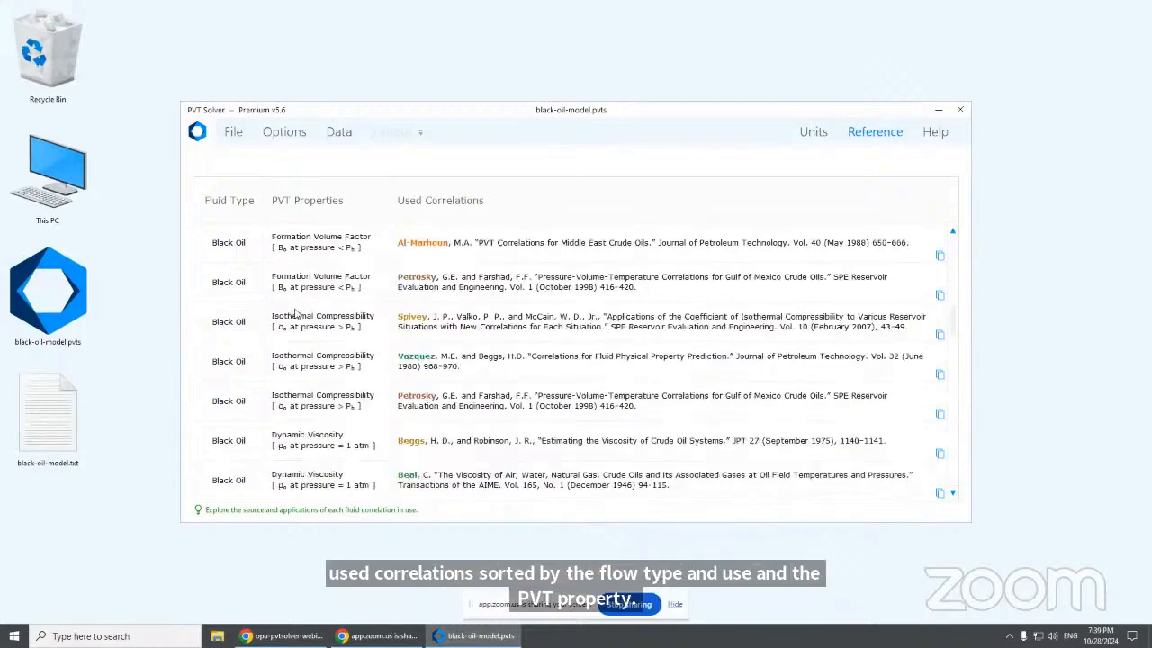
{"action": "scroll", "coordinate": [295, 312], "scroll_direction": "down", "scroll_amount": 10}
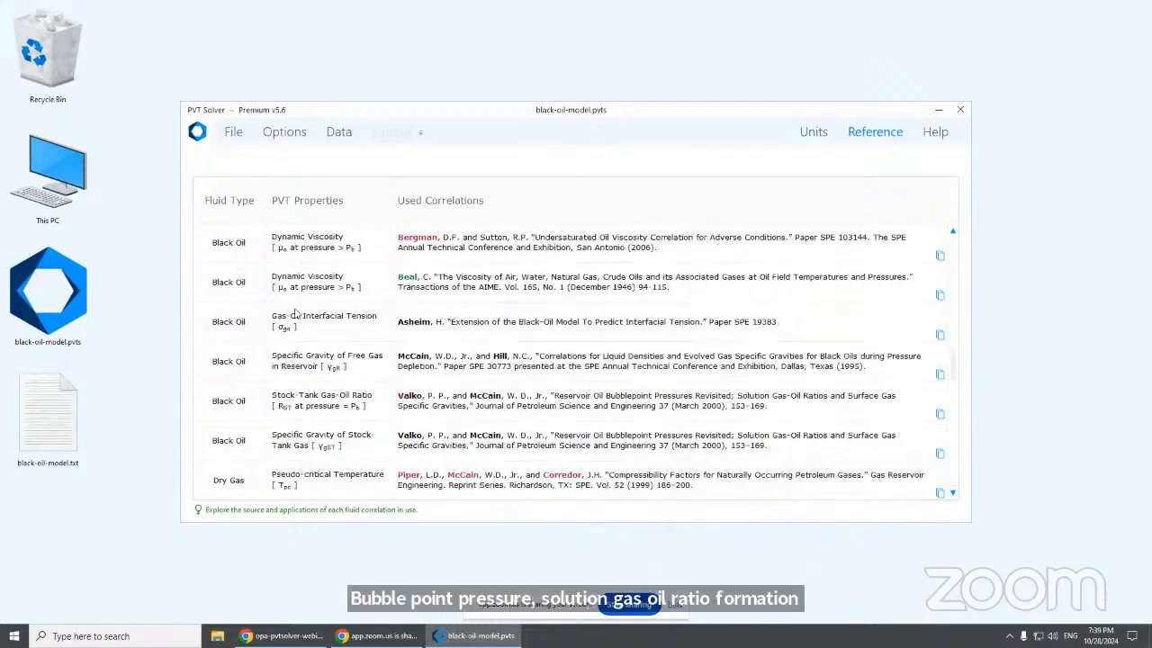
{"action": "scroll", "coordinate": [295, 313], "scroll_direction": "down", "scroll_amount": 10}
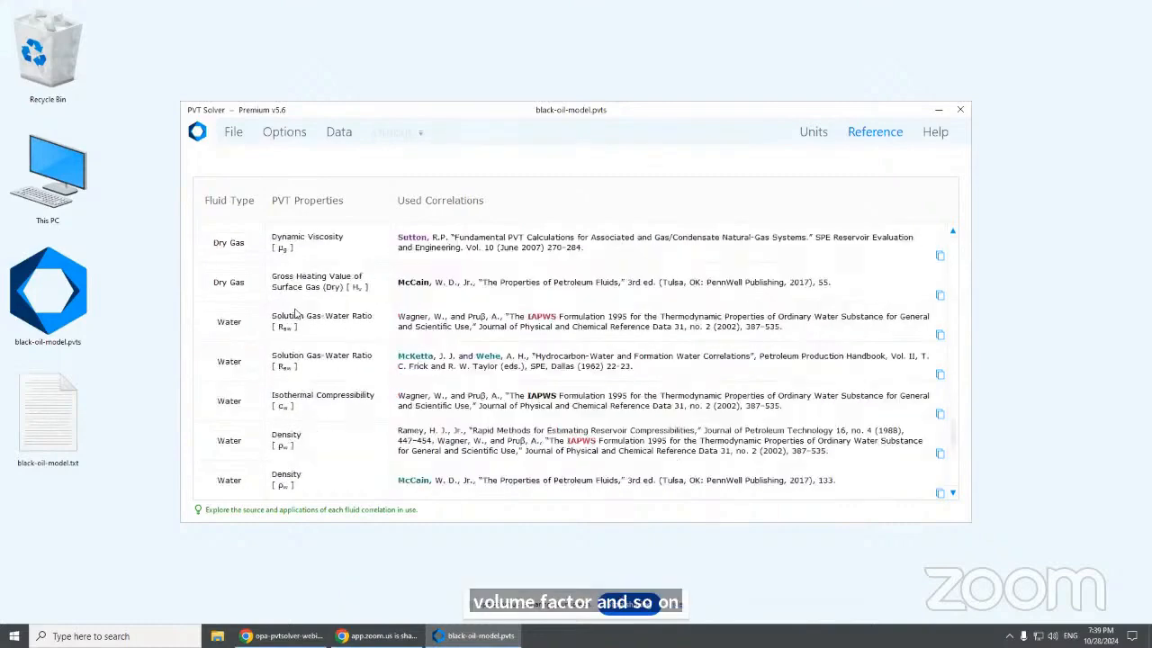
{"action": "scroll", "coordinate": [295, 312], "scroll_direction": "down", "scroll_amount": 8}
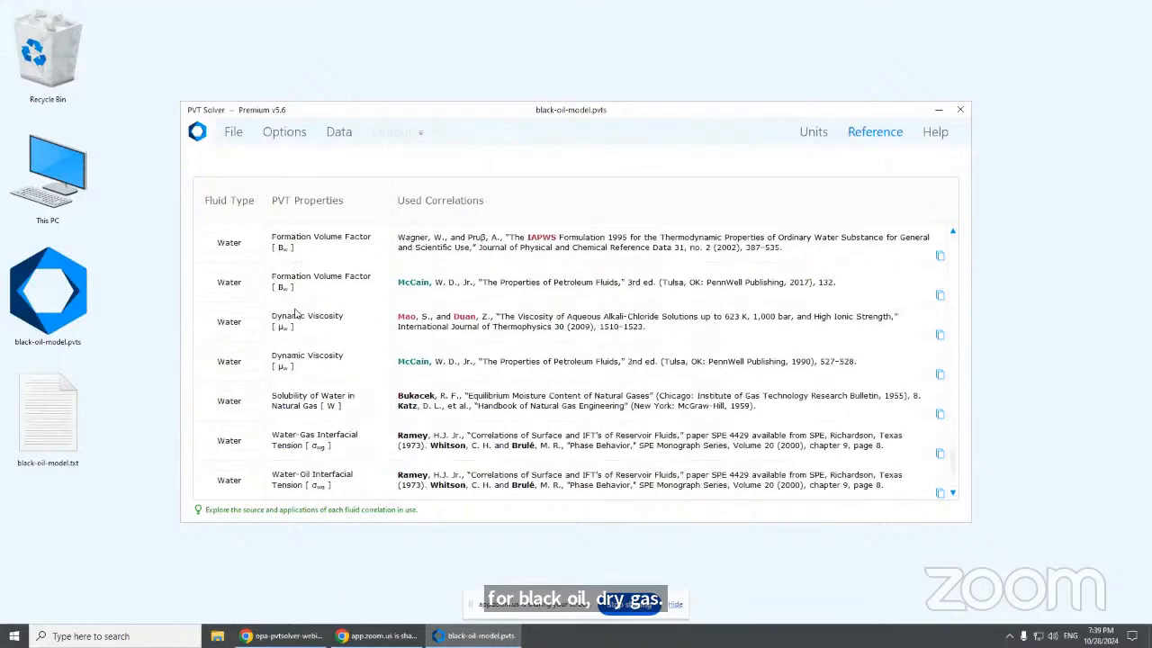
{"action": "scroll", "coordinate": [295, 312], "scroll_direction": "up", "scroll_amount": 1}
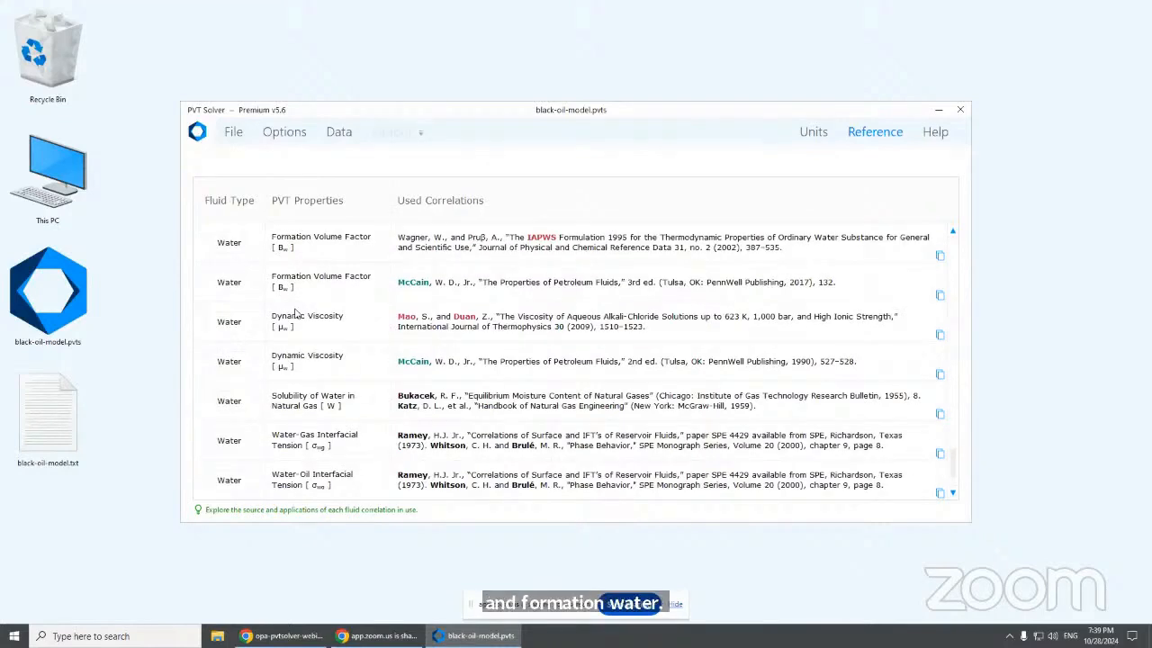
{"action": "left_click", "coordinate": [938, 137]}
Read the Units & Validation, single- and two-stage separator, and Lab Data guide pages
{"action": "left_click", "coordinate": [311, 237]}
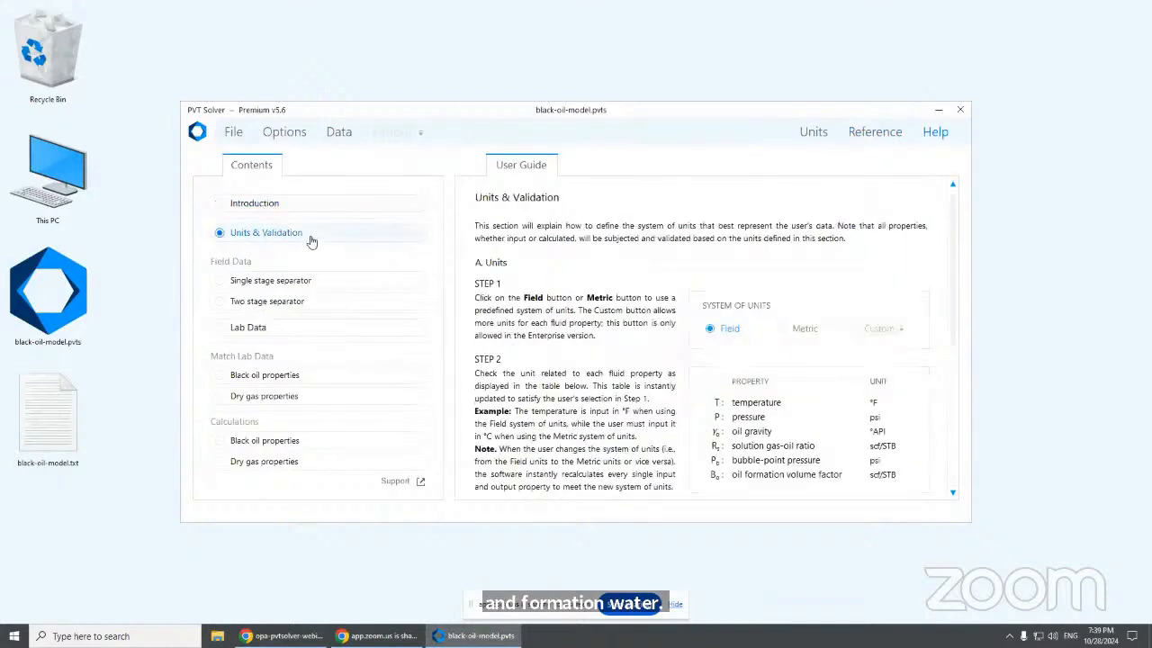
{"action": "left_click", "coordinate": [332, 282]}
{"action": "left_click", "coordinate": [337, 303]}
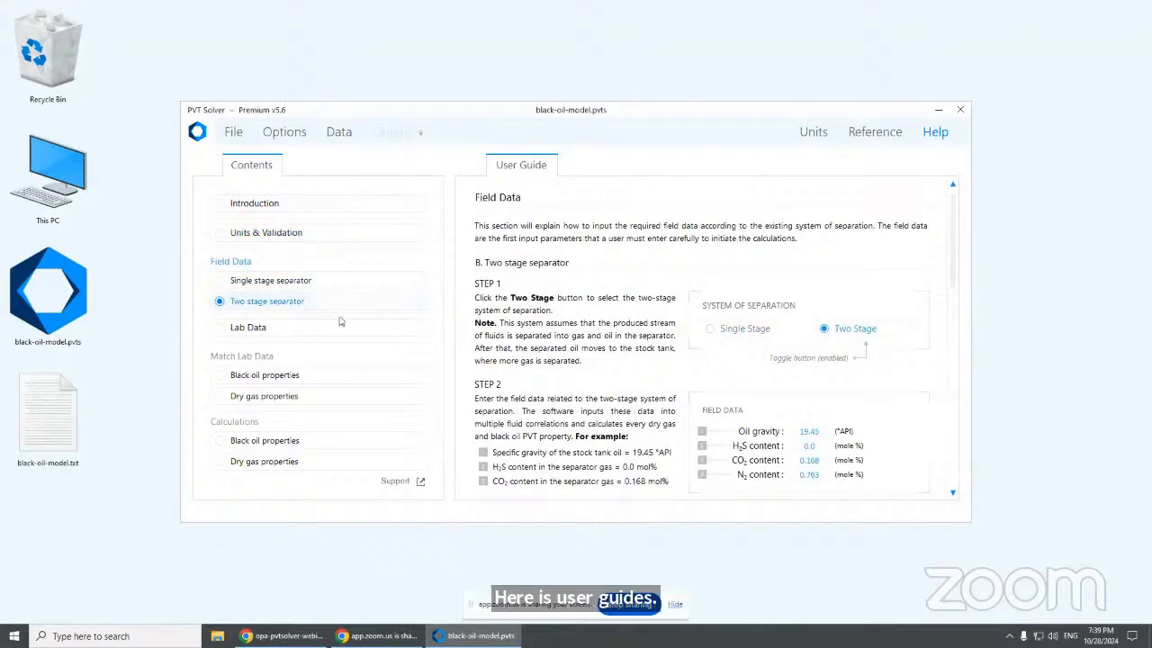
{"action": "left_click", "coordinate": [348, 332]}
{"action": "scroll", "coordinate": [609, 385], "scroll_direction": "down", "scroll_amount": 5}
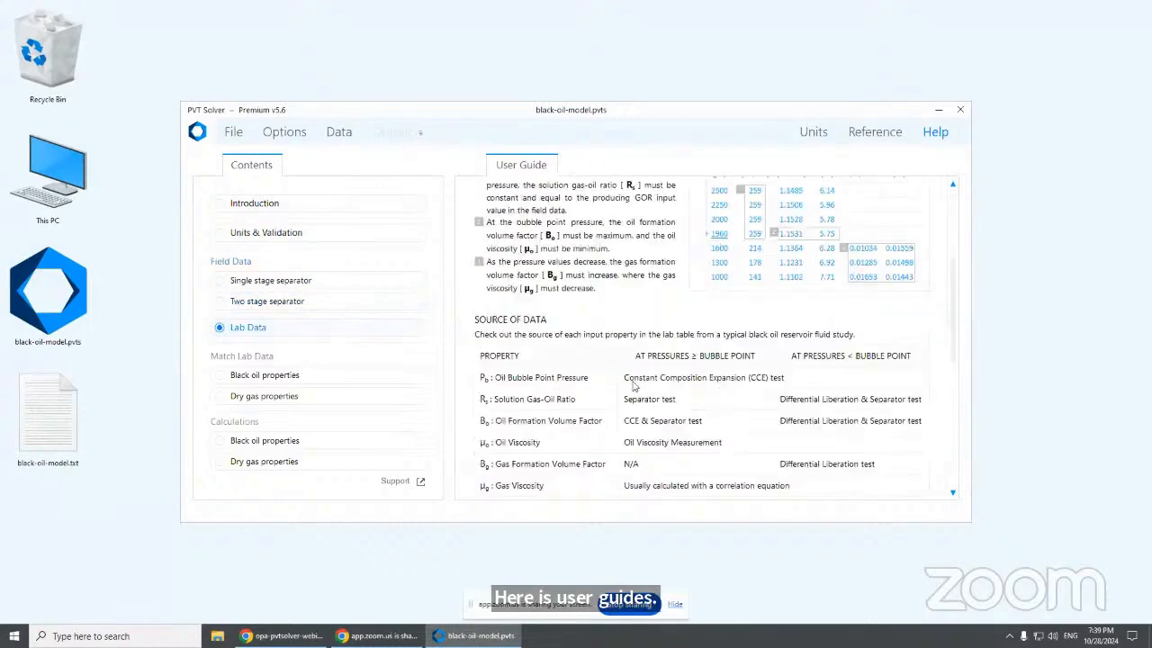
Read the guides on matching and calculating black-oil and dry-gas properties, then return to Options
{"action": "left_click", "coordinate": [396, 376]}
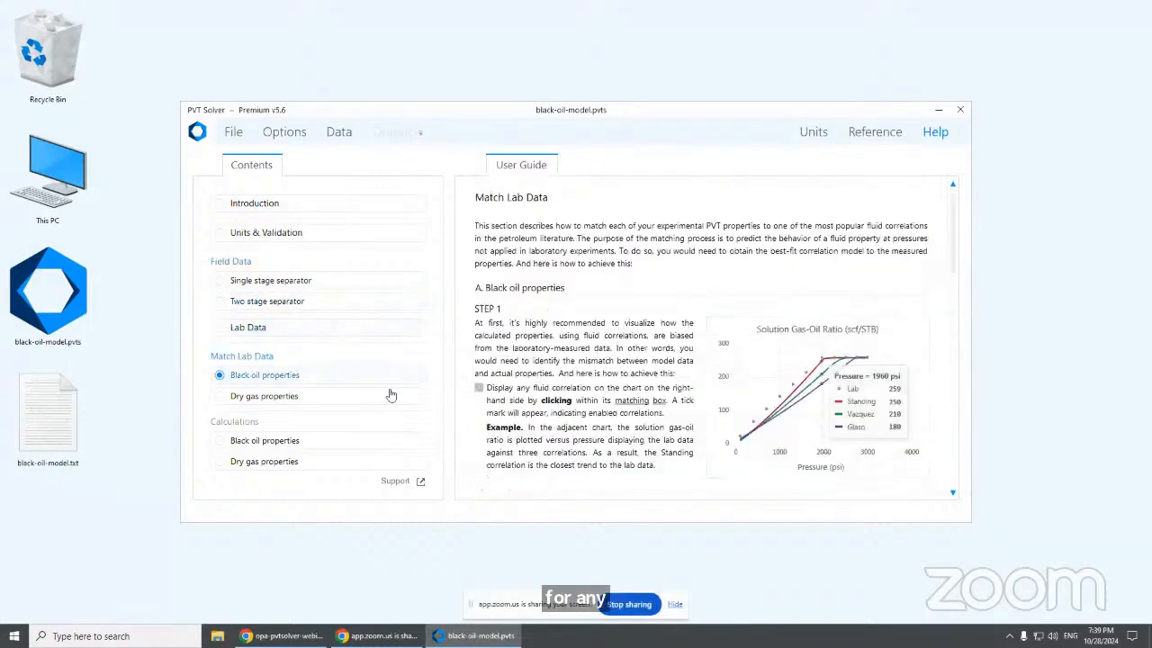
{"action": "left_click", "coordinate": [389, 396]}
{"action": "scroll", "coordinate": [549, 403], "scroll_direction": "down", "scroll_amount": 2}
{"action": "scroll", "coordinate": [551, 404], "scroll_direction": "down", "scroll_amount": 1}
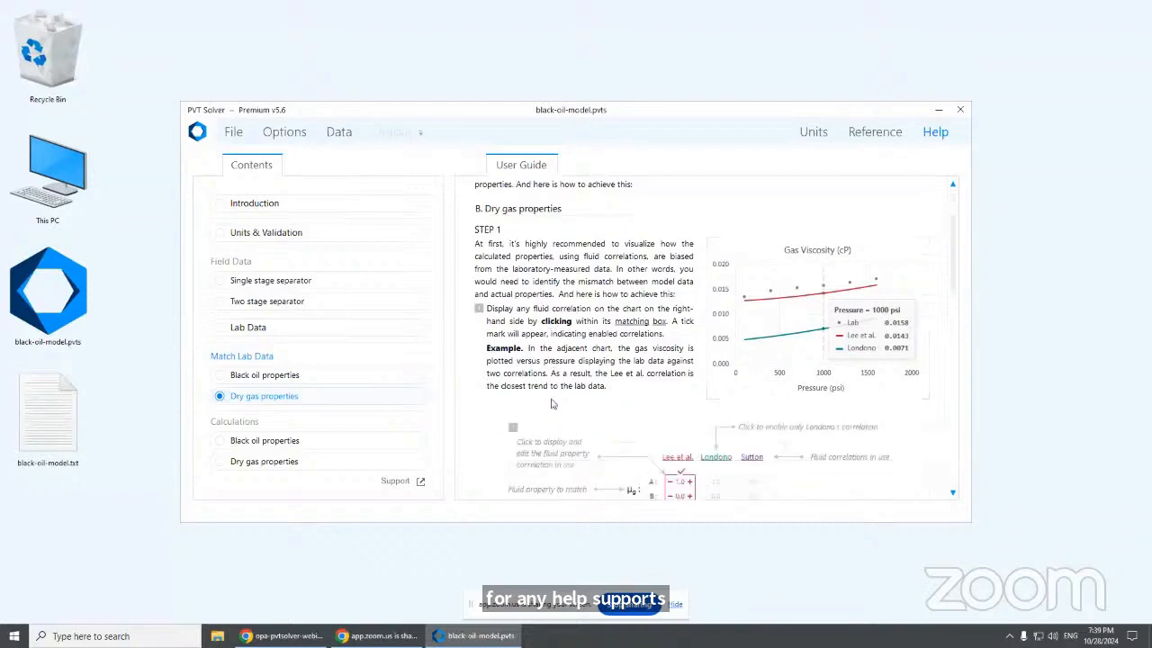
{"action": "scroll", "coordinate": [551, 404], "scroll_direction": "down", "scroll_amount": 1}
{"action": "left_click", "coordinate": [398, 441]}
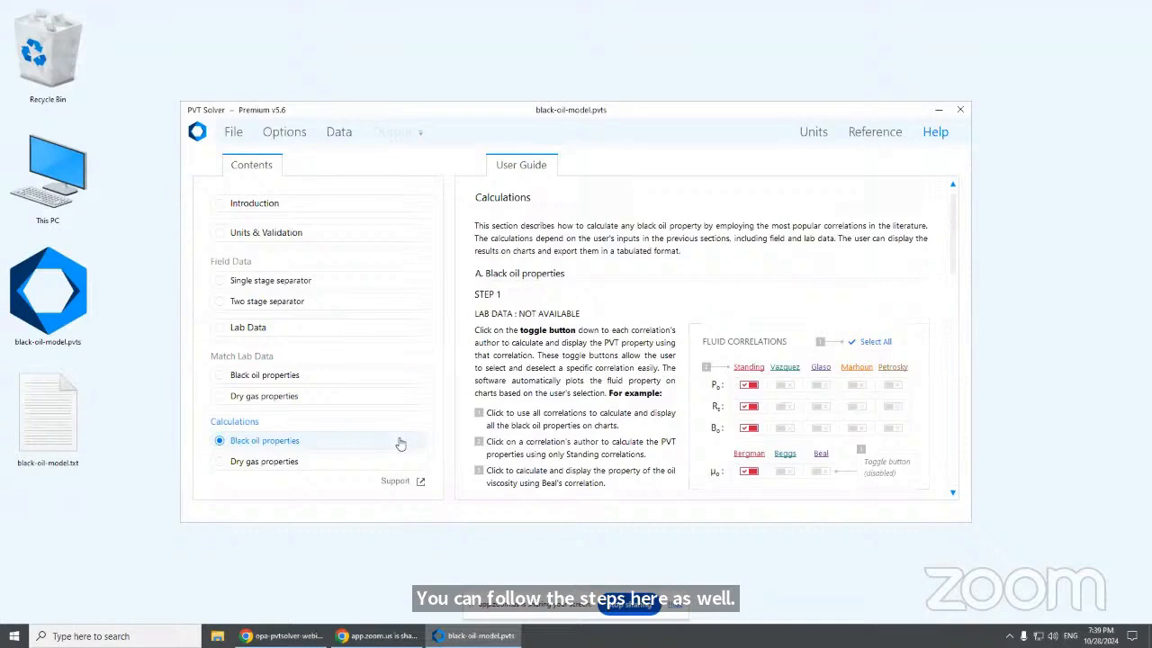
{"action": "left_click", "coordinate": [391, 461]}
{"action": "scroll", "coordinate": [649, 428], "scroll_direction": "down", "scroll_amount": 6}
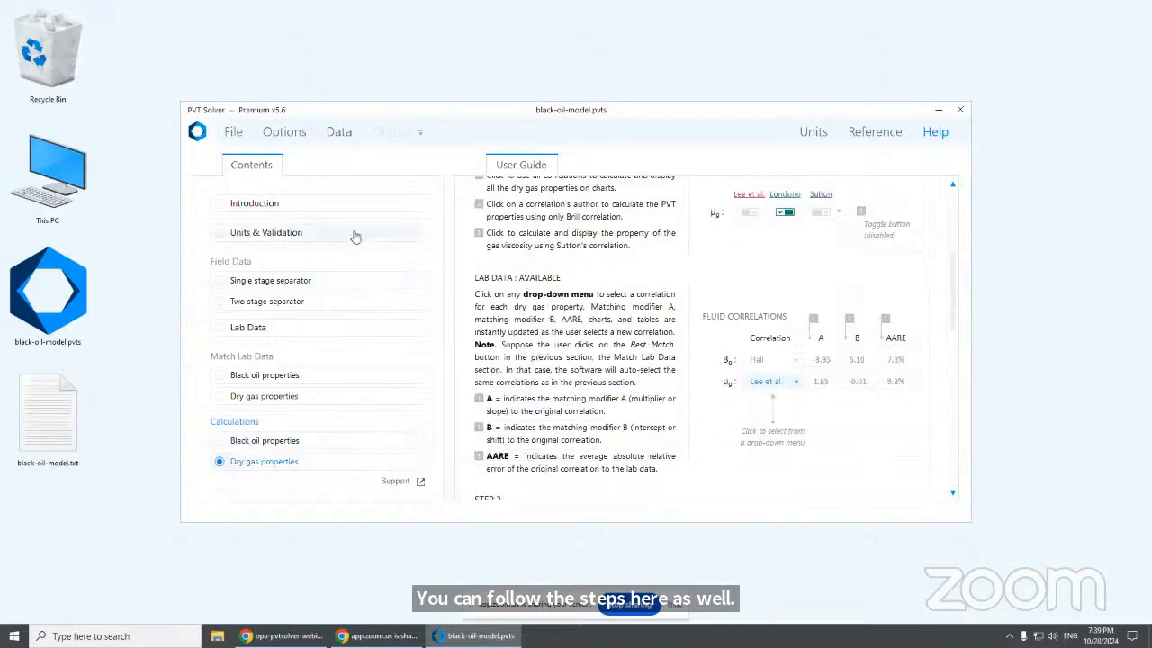
{"action": "left_click", "coordinate": [284, 132]}
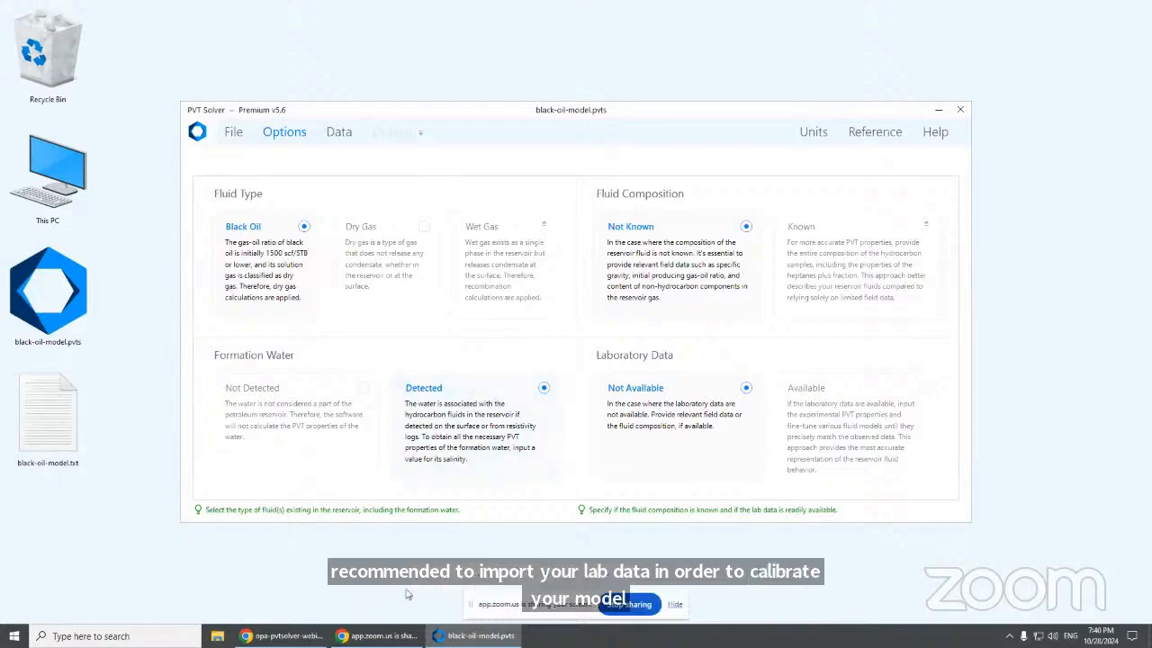
{"action": "left_click", "coordinate": [379, 636]}
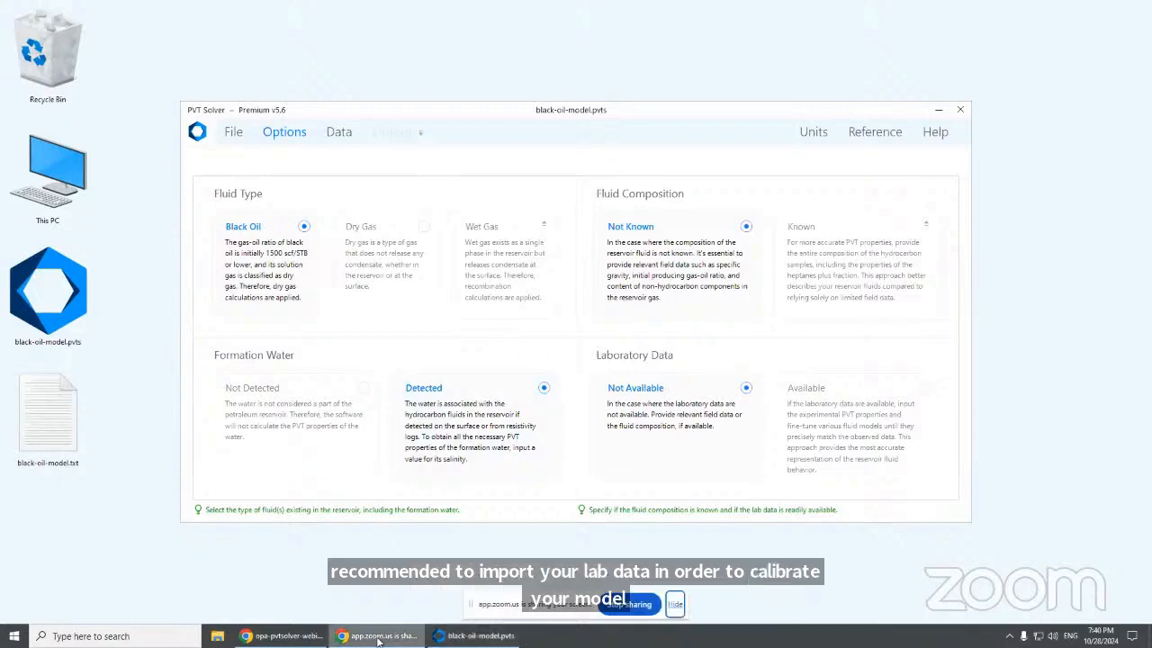